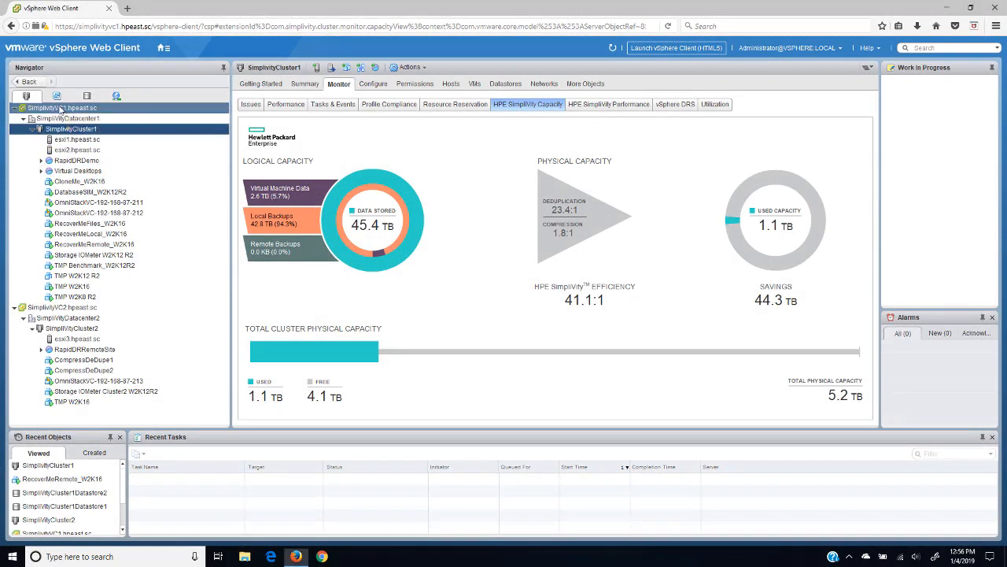
Step: Review SimplivityVC1 and SimplivityVC2, compare SimplivityCluster1 and SimplivityCluster2 capacity, and open RecoverMeRemote_W2K16's summary
{"action": "left_click", "coordinate": [62, 108]}
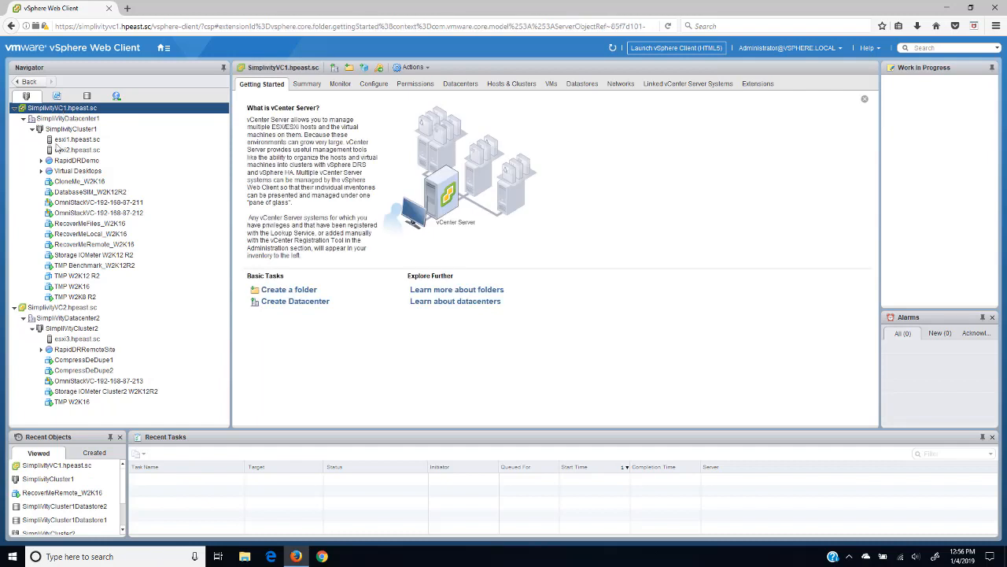
{"action": "left_click", "coordinate": [53, 308]}
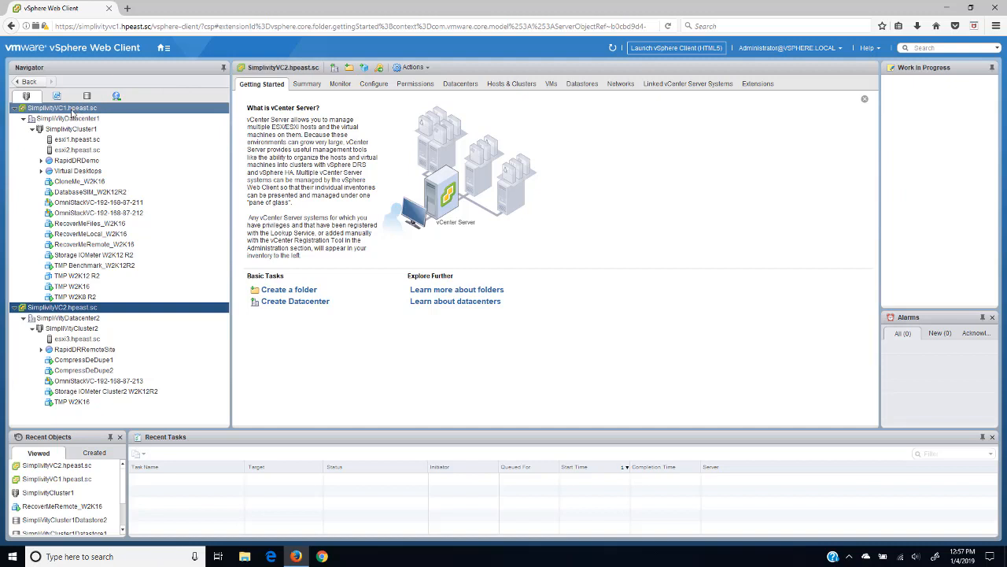
{"action": "left_click", "coordinate": [72, 112]}
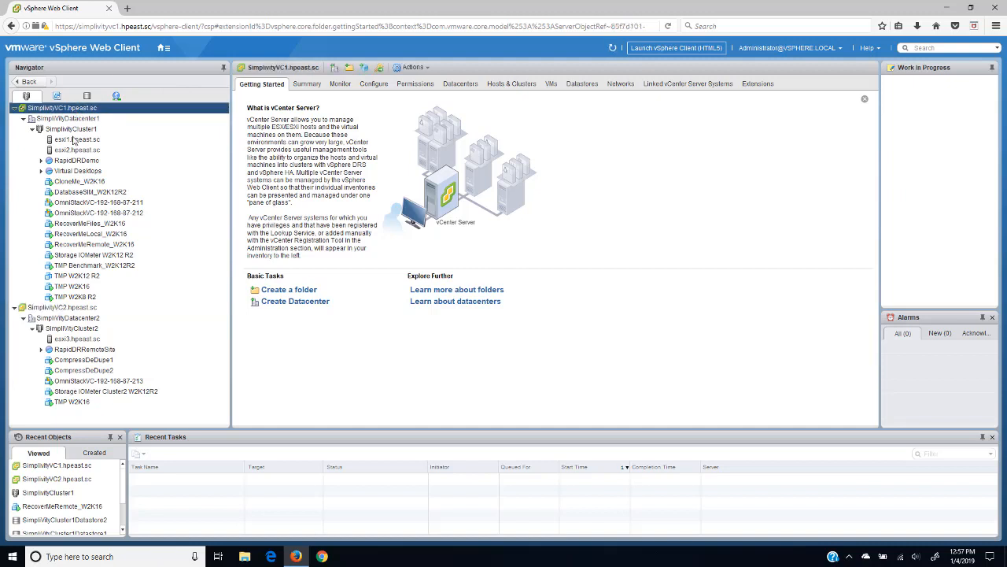
{"action": "left_click", "coordinate": [71, 129]}
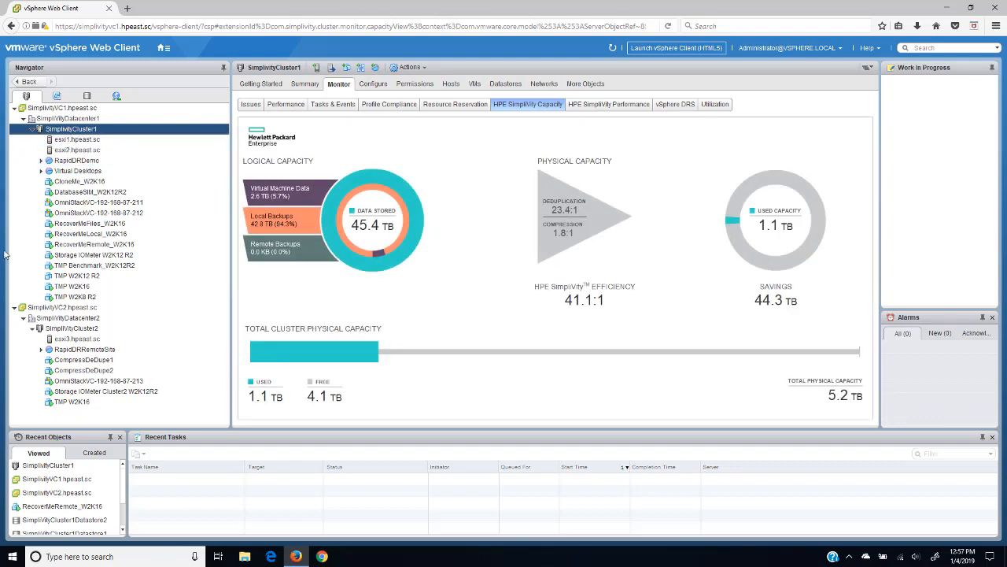
{"action": "left_click", "coordinate": [67, 329]}
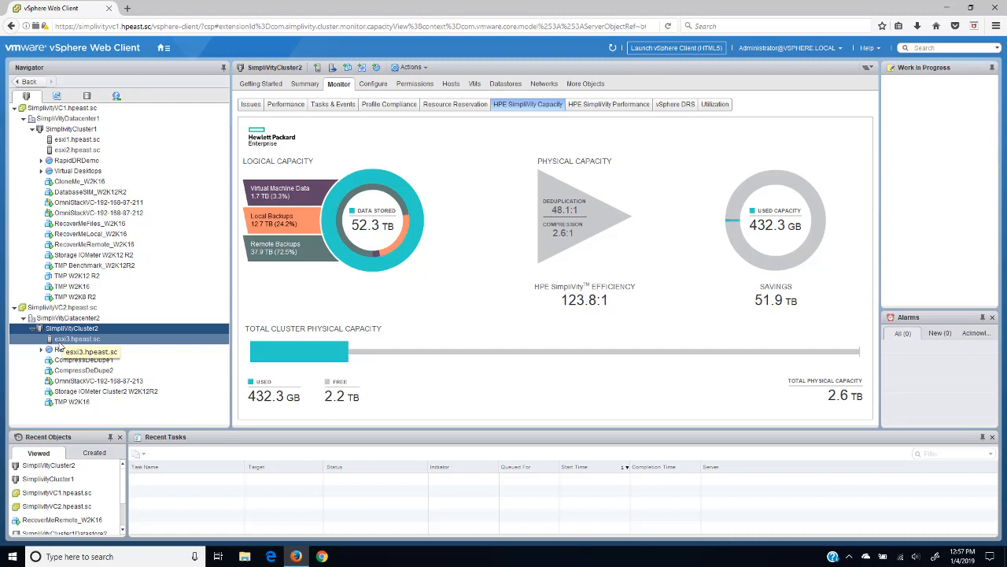
{"action": "left_click", "coordinate": [91, 245]}
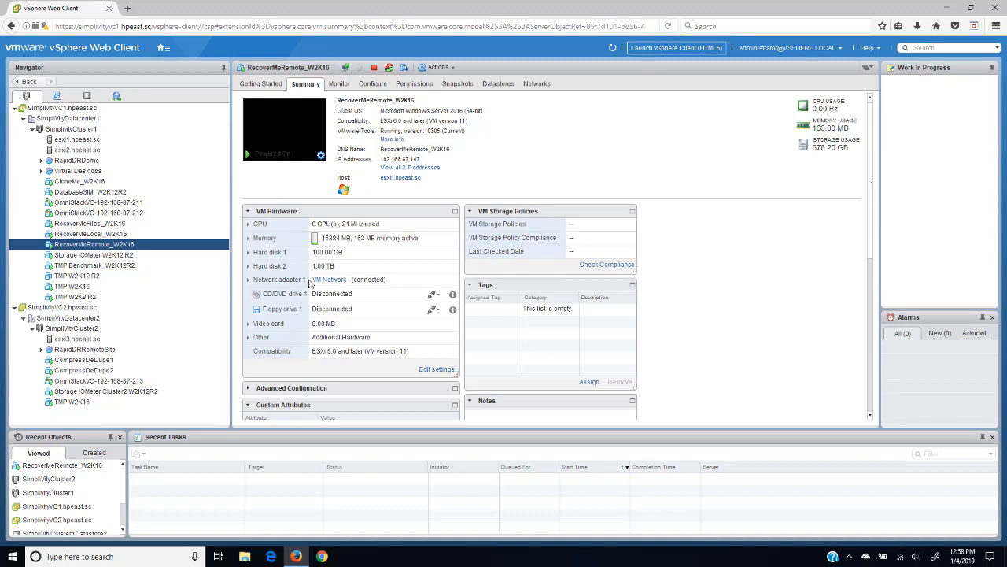
Step: From HPE SimpliVity Federation Backup Policies, edit SimplivityCluster1 Standard Backup Policy 1
{"action": "left_click", "coordinate": [165, 48]}
{"action": "left_click", "coordinate": [176, 58]}
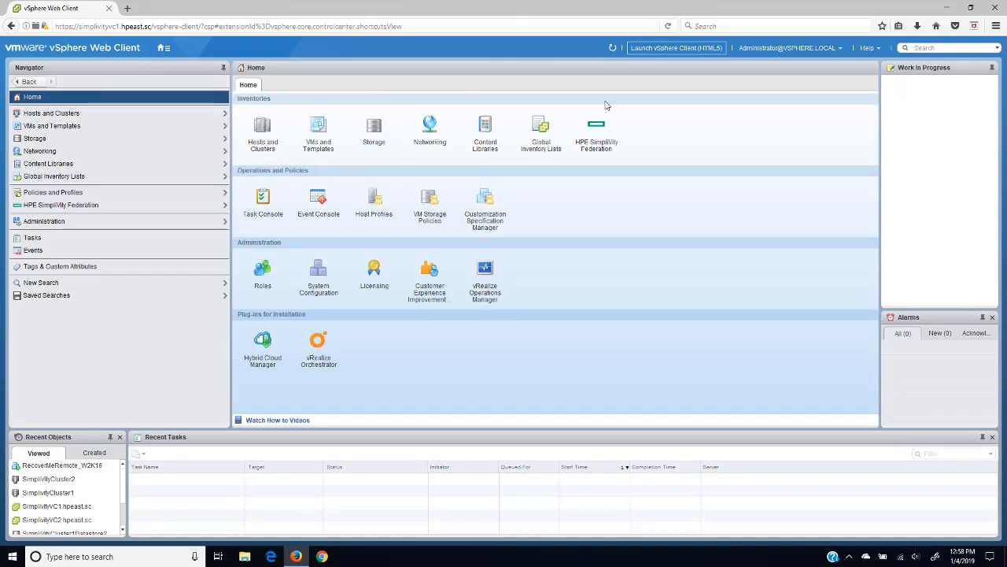
{"action": "left_click", "coordinate": [598, 128]}
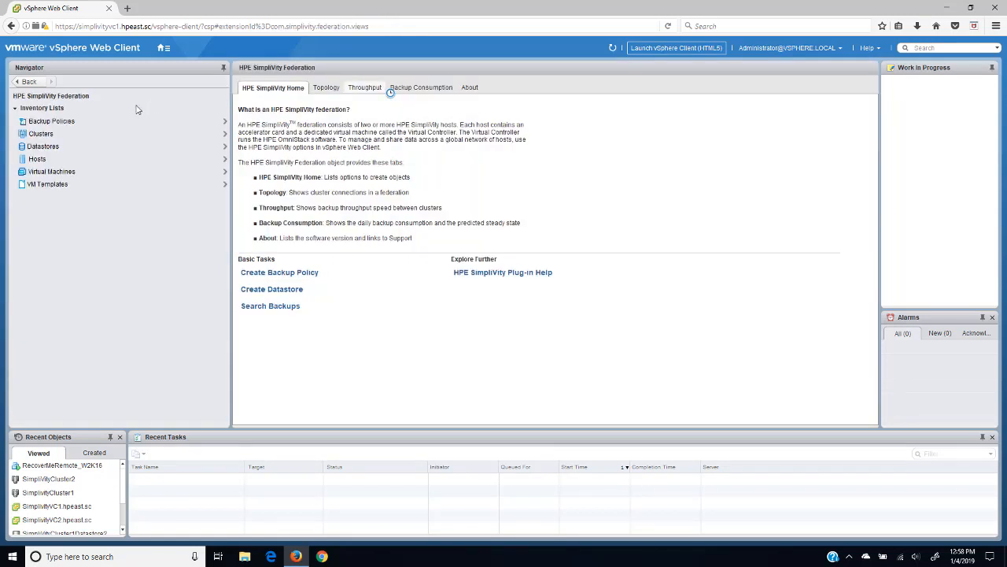
{"action": "left_click", "coordinate": [48, 121]}
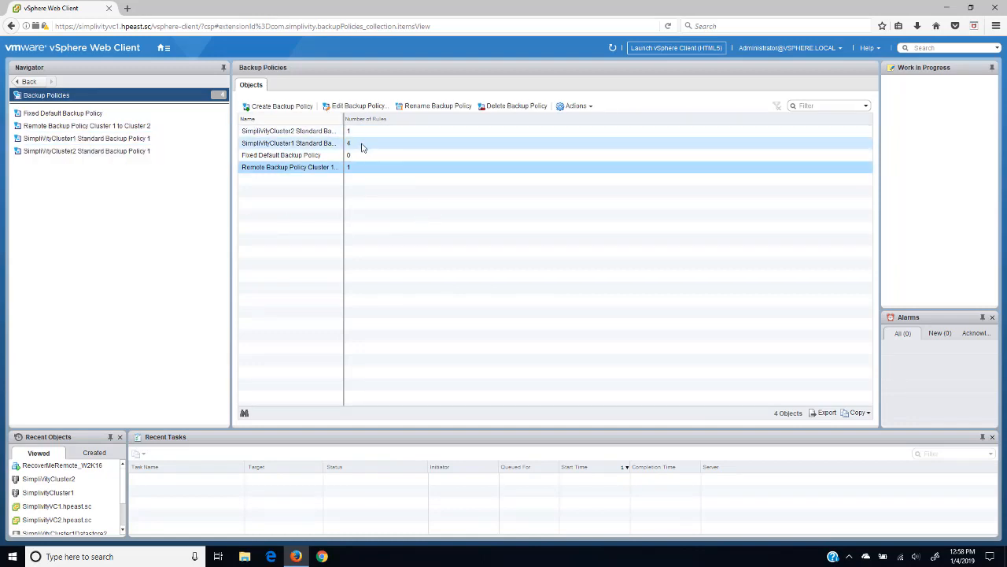
{"action": "left_click", "coordinate": [323, 145]}
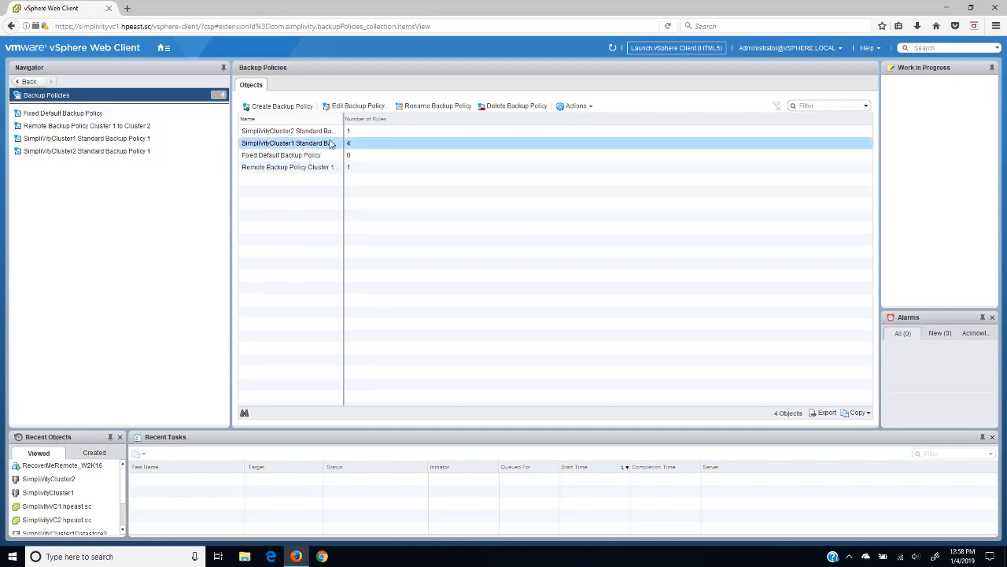
{"action": "left_click", "coordinate": [363, 108]}
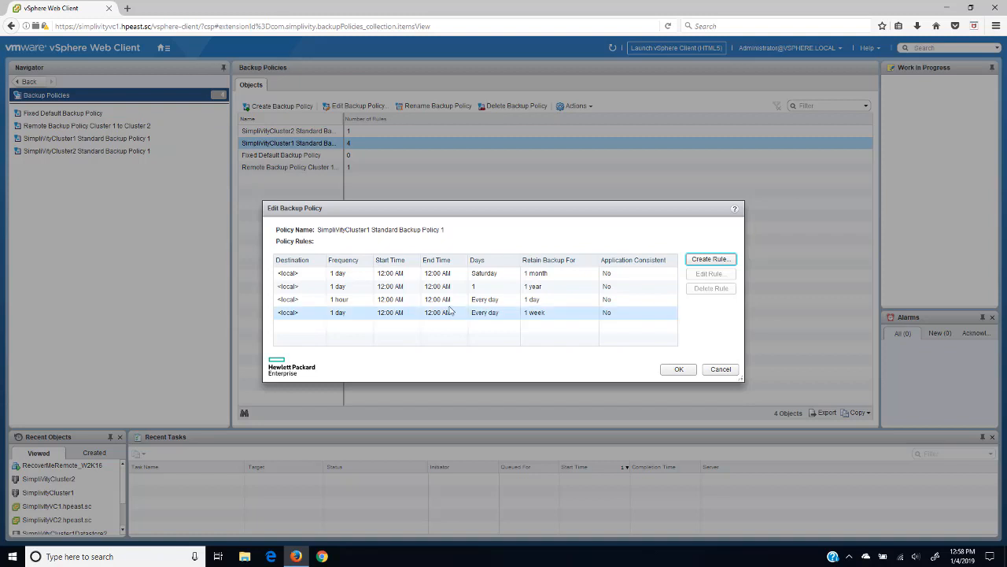
{"action": "left_click", "coordinate": [409, 302]}
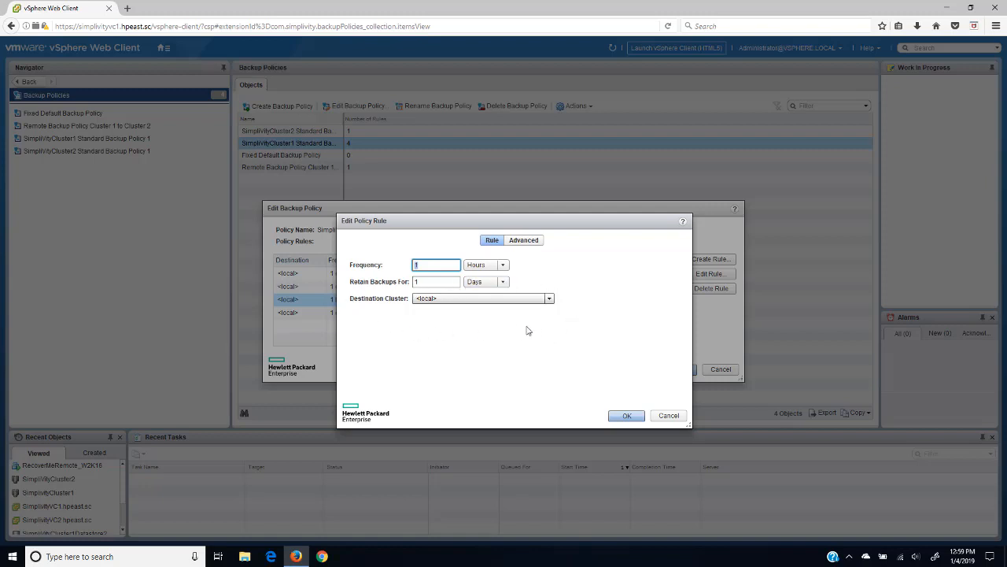
{"action": "left_click", "coordinate": [669, 415]}
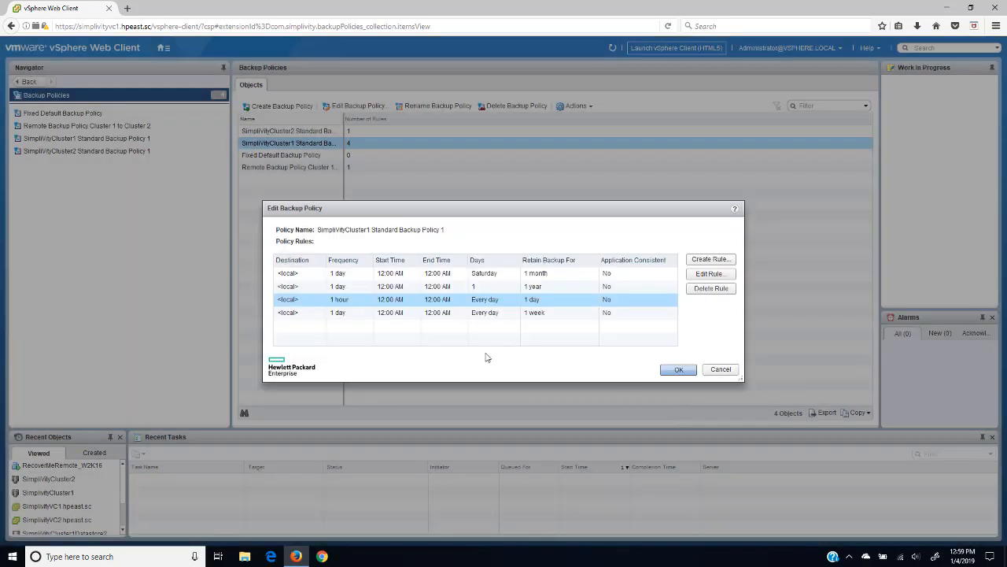
{"action": "left_click", "coordinate": [485, 314]}
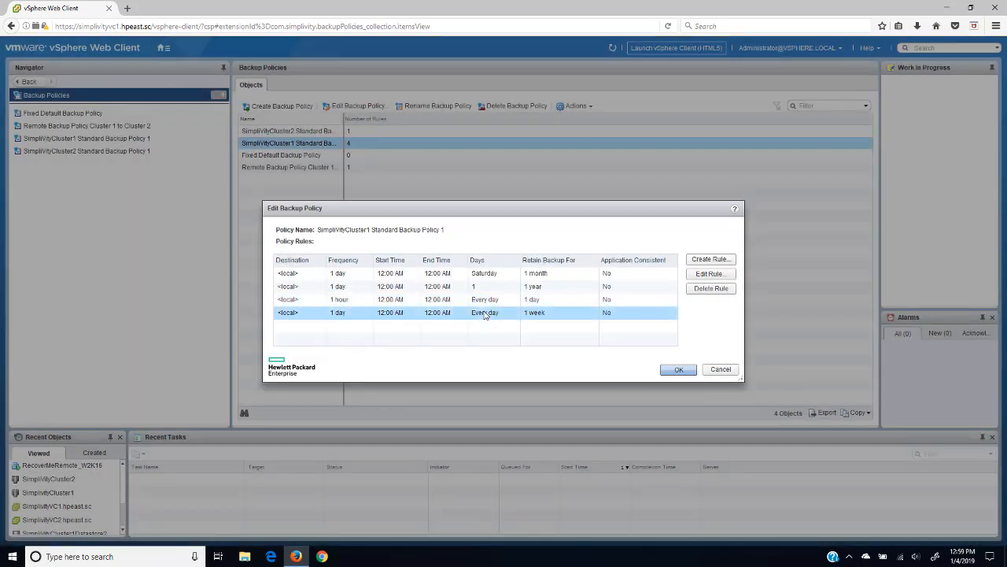
{"action": "double_click", "coordinate": [485, 314]}
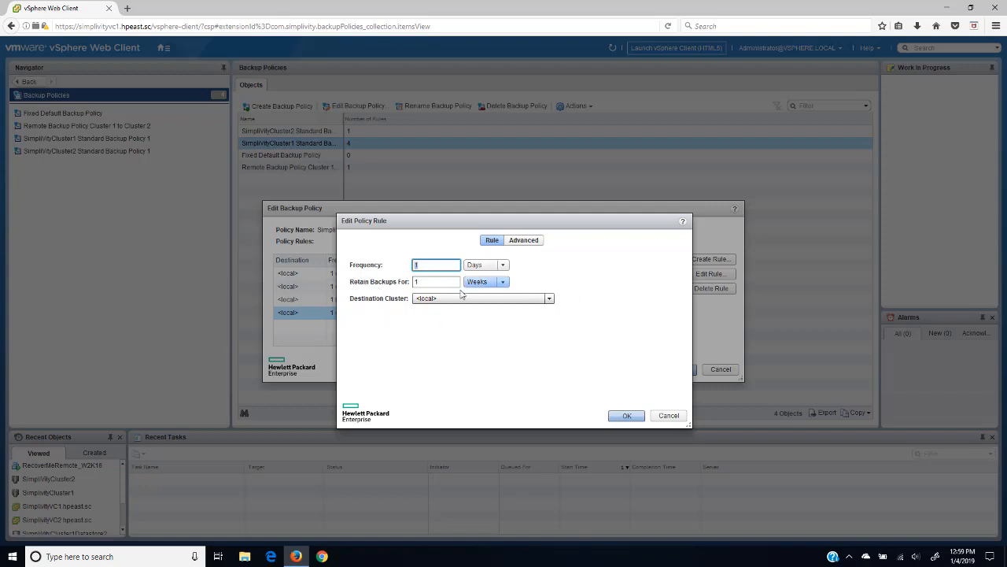
{"action": "left_click", "coordinate": [670, 414]}
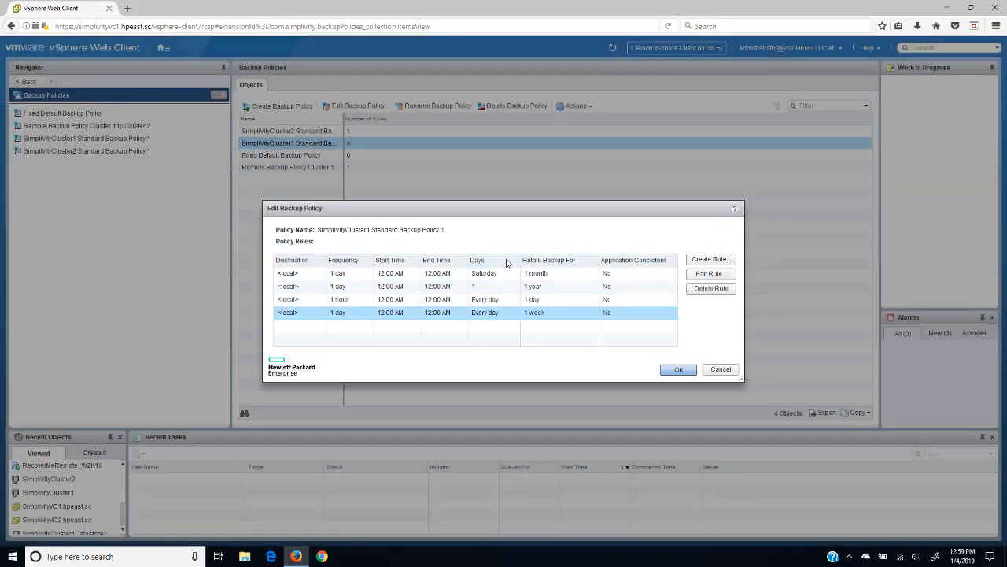
{"action": "double_click", "coordinate": [488, 277]}
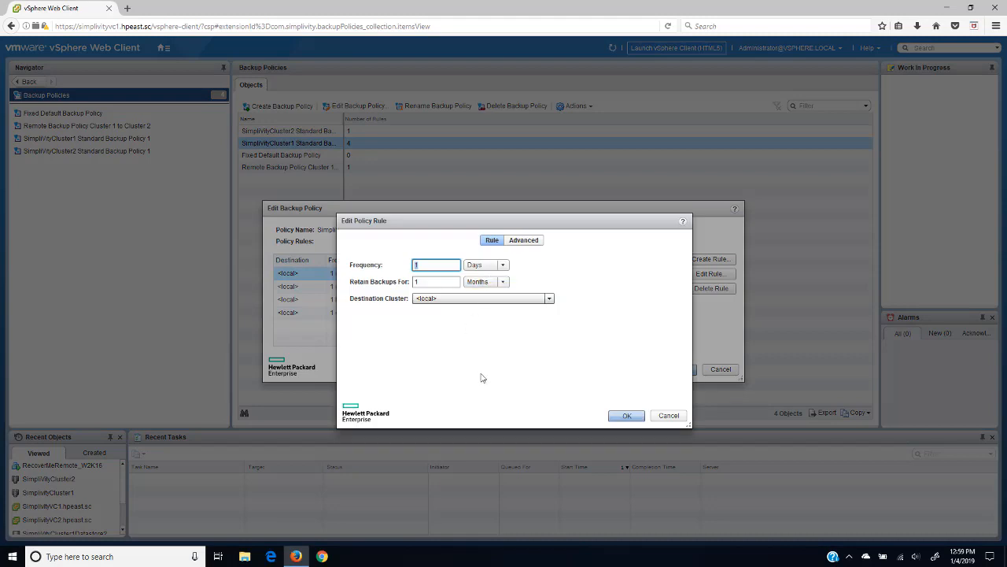
{"action": "left_click", "coordinate": [524, 244]}
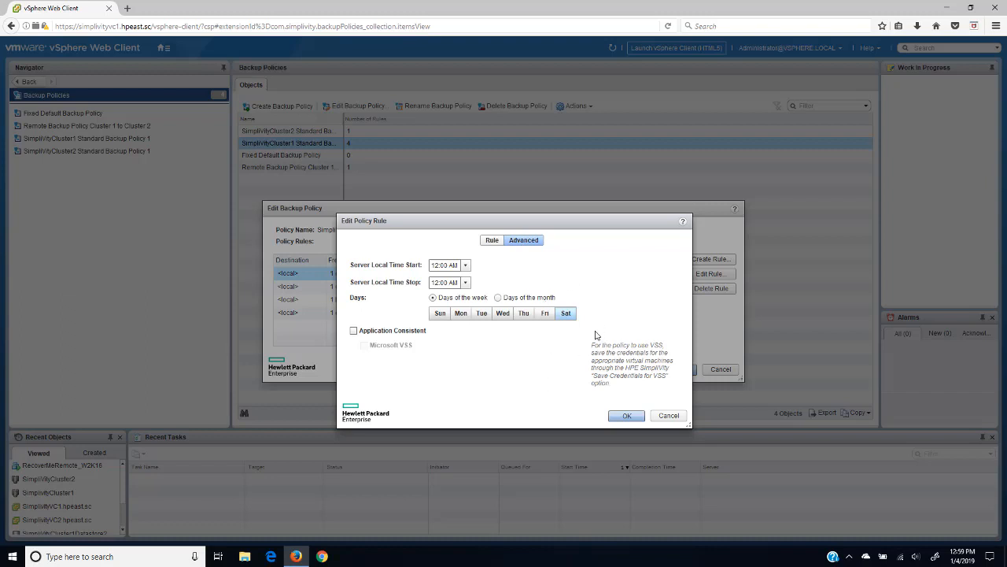
{"action": "left_click", "coordinate": [492, 240]}
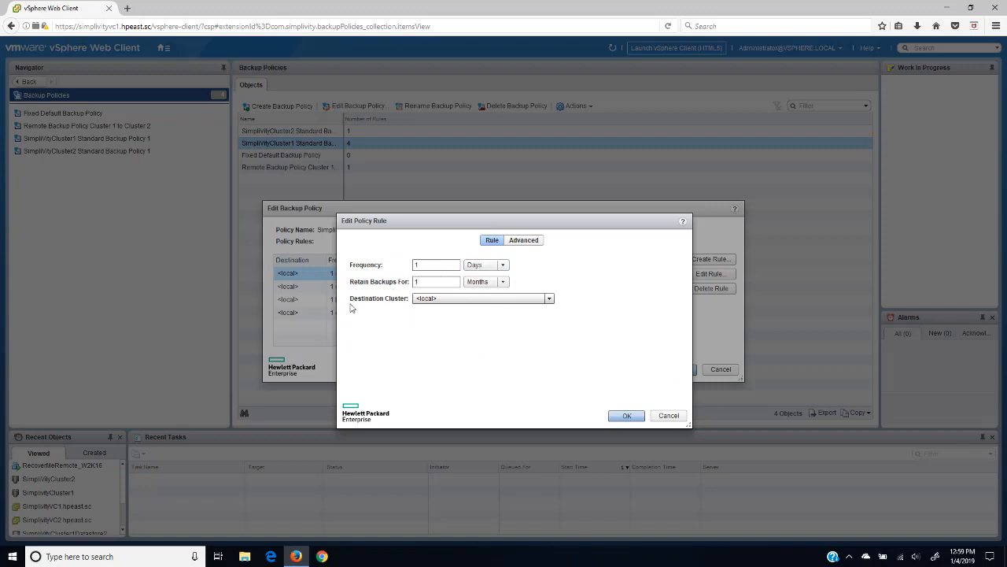
{"action": "left_click", "coordinate": [667, 415]}
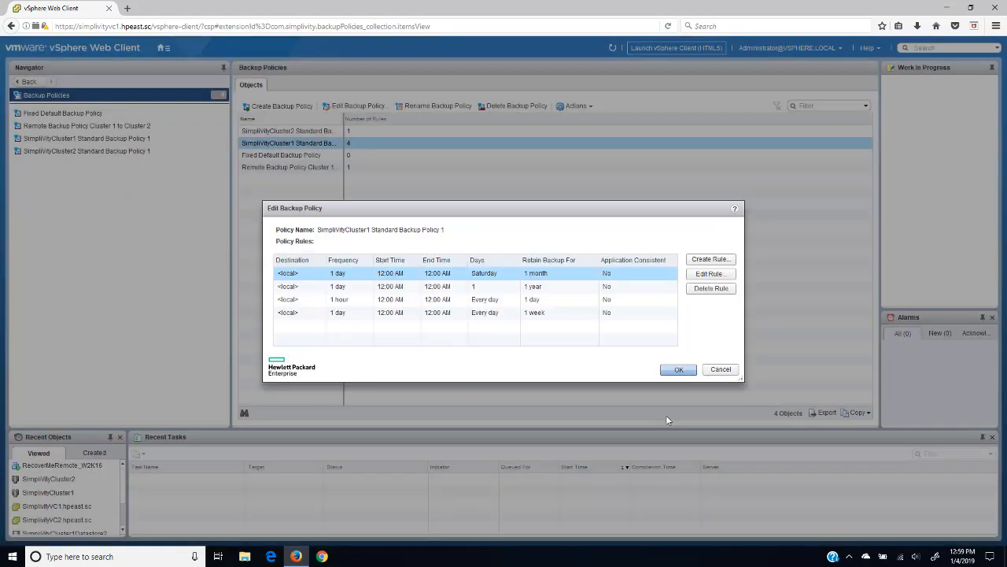
{"action": "double_click", "coordinate": [445, 286]}
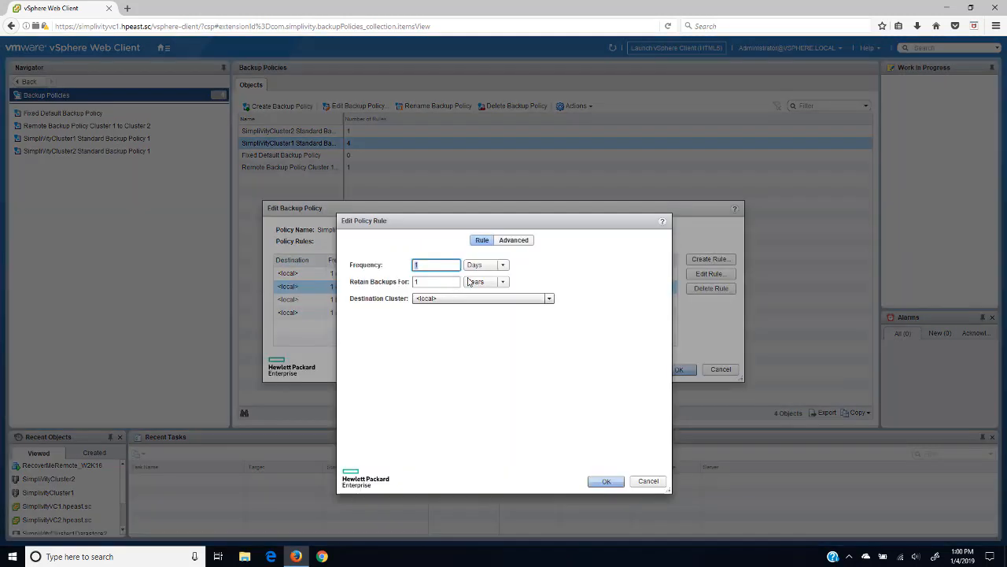
{"action": "left_click", "coordinate": [519, 241]}
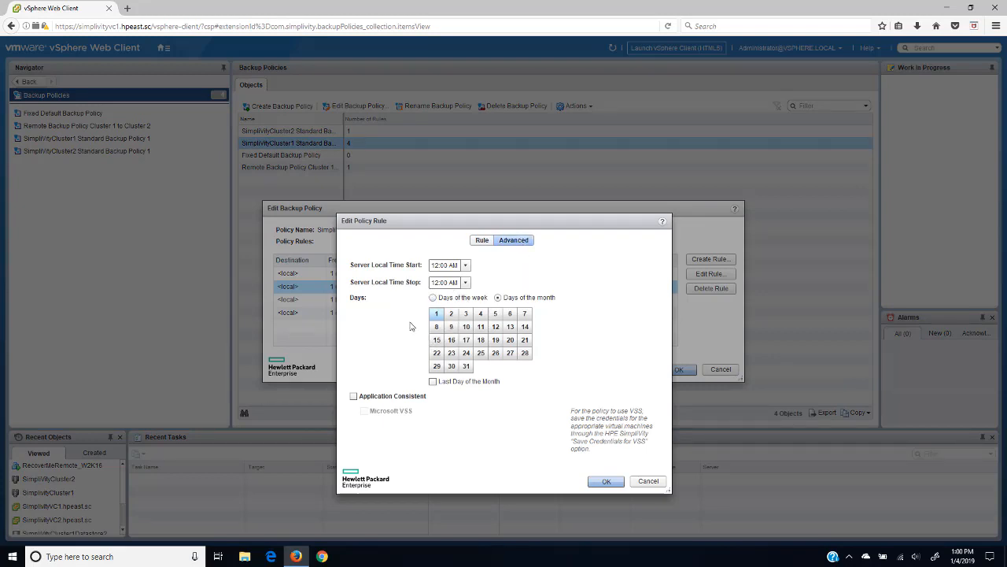
{"action": "left_click", "coordinate": [480, 241]}
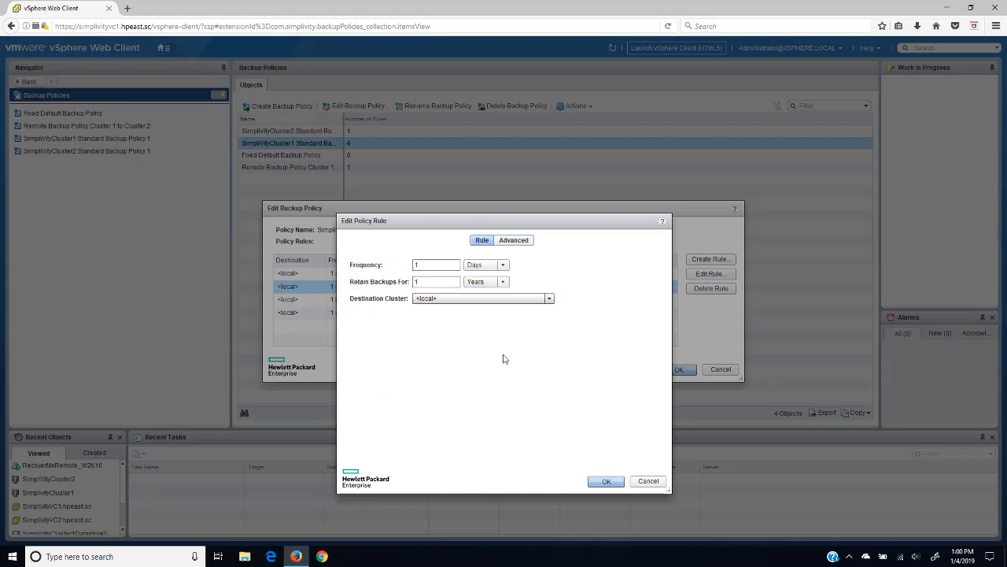
{"action": "left_click", "coordinate": [646, 481]}
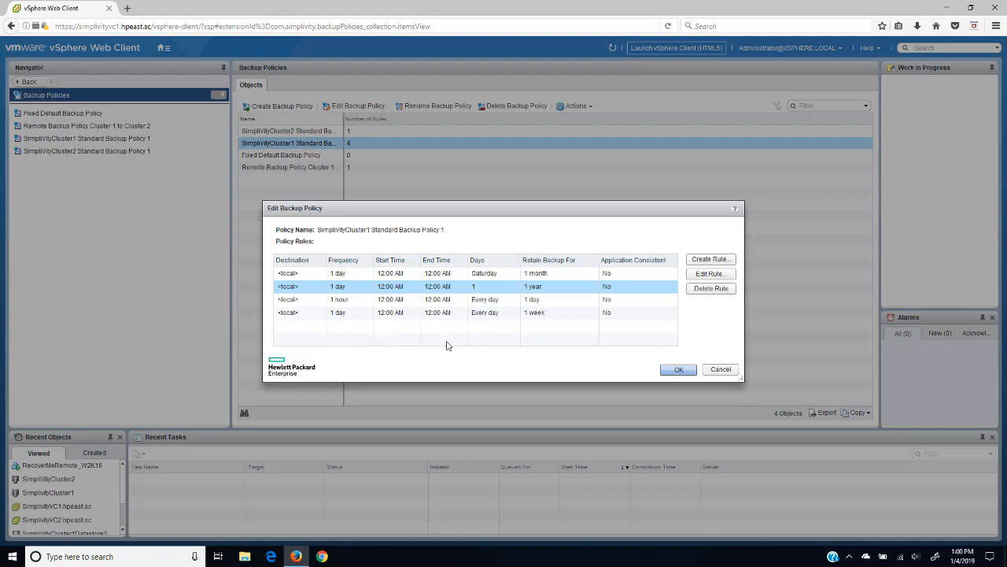
Step: Create a rule backing up every 10 Minutes to SimplivityCluster2 with 1-day retention
{"action": "left_click", "coordinate": [698, 261]}
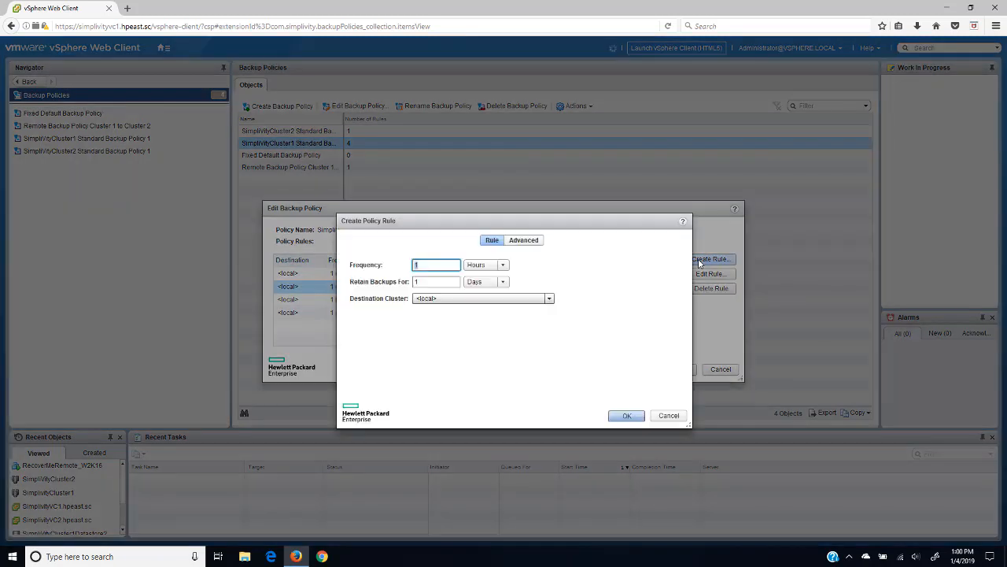
{"action": "left_click", "coordinate": [437, 264]}
{"action": "left_click", "coordinate": [505, 265]}
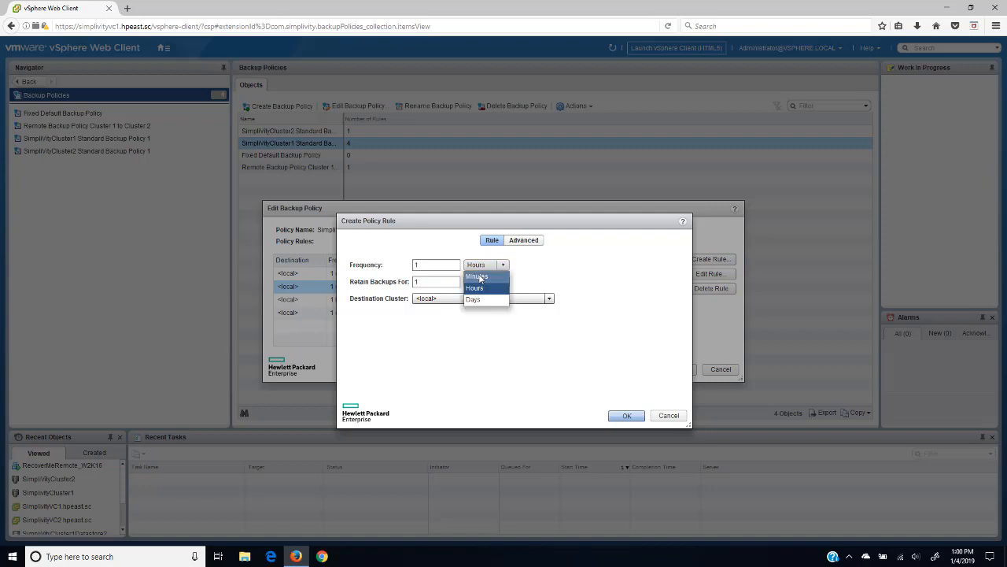
{"action": "left_click", "coordinate": [476, 276]}
{"action": "left_click", "coordinate": [434, 265]}
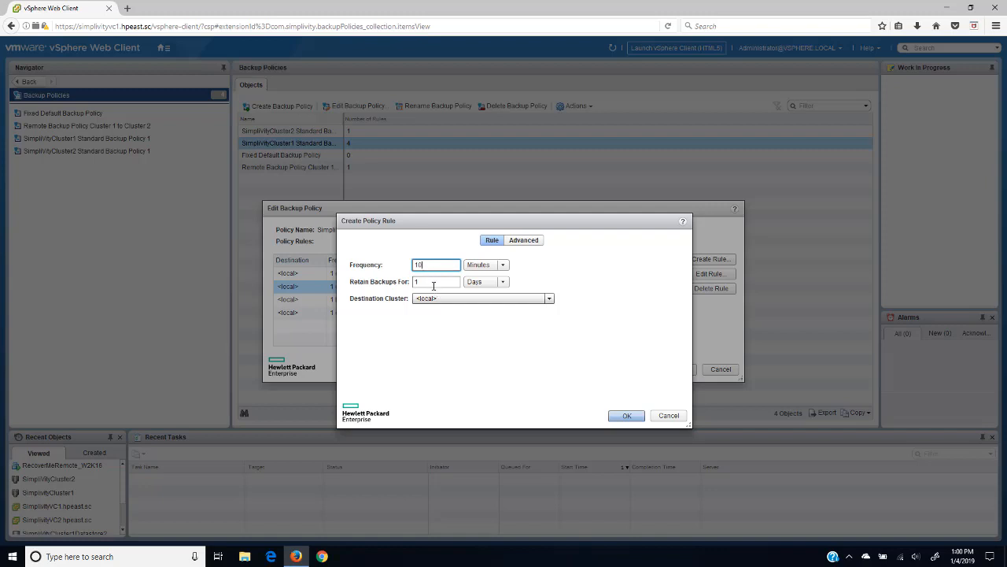
{"action": "left_click", "coordinate": [548, 299]}
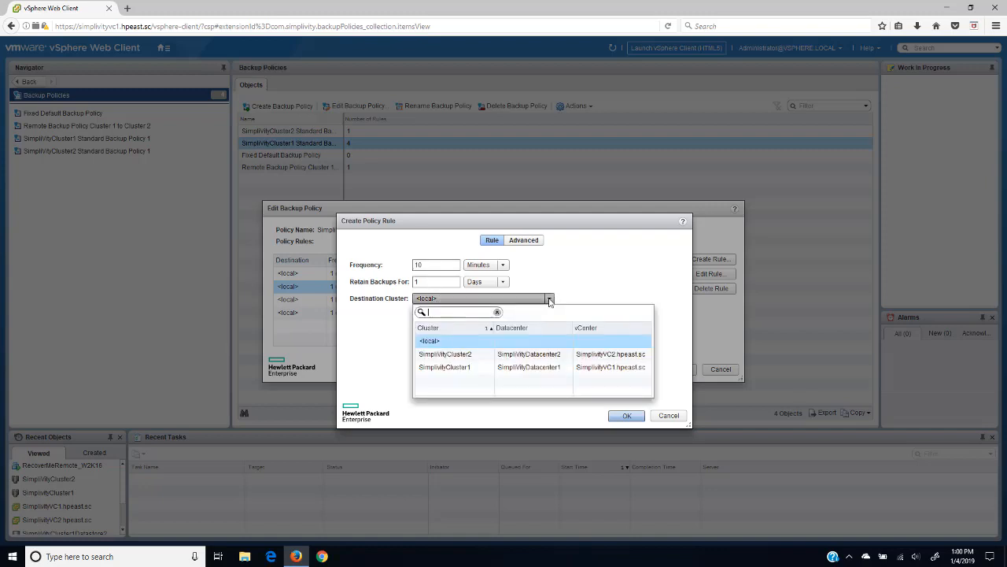
{"action": "left_click", "coordinate": [450, 356]}
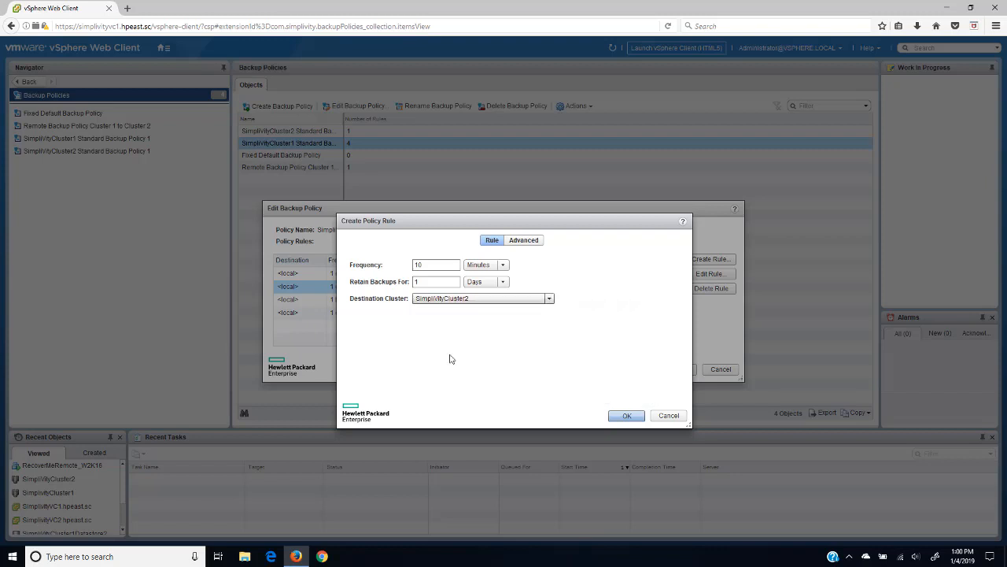
{"action": "left_click", "coordinate": [631, 417]}
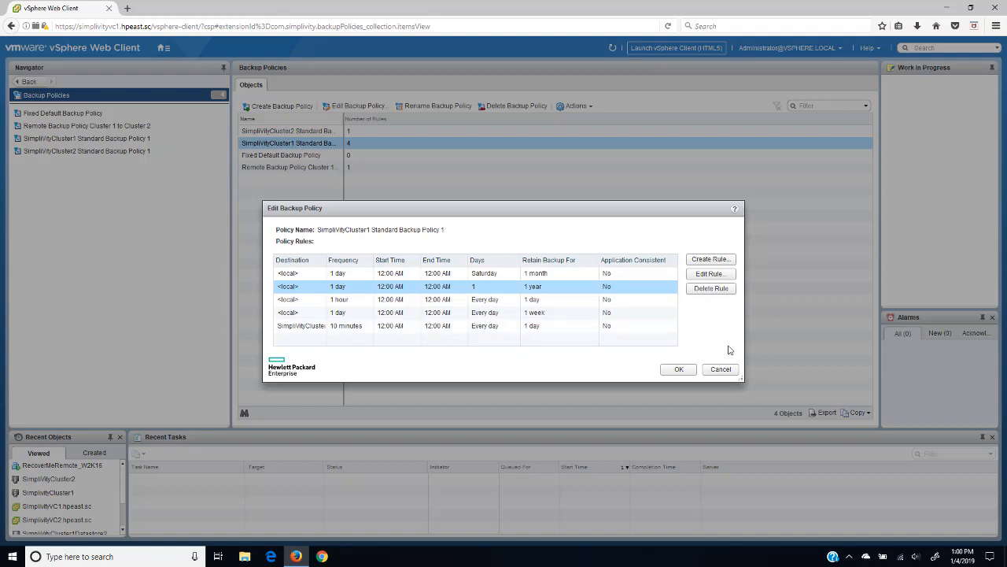
{"action": "left_click", "coordinate": [720, 372]}
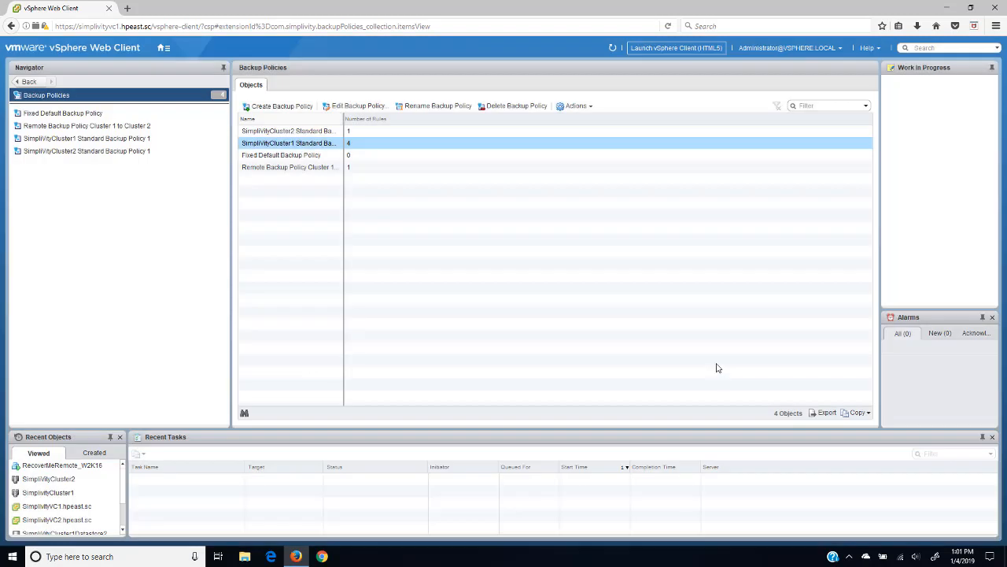
{"action": "double_click", "coordinate": [304, 171]}
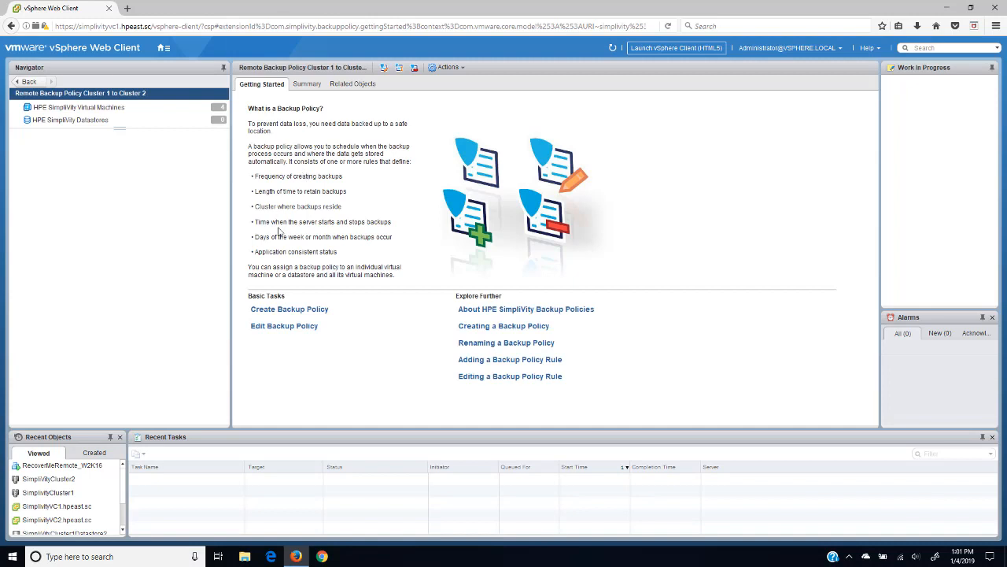
{"action": "left_click", "coordinate": [285, 329]}
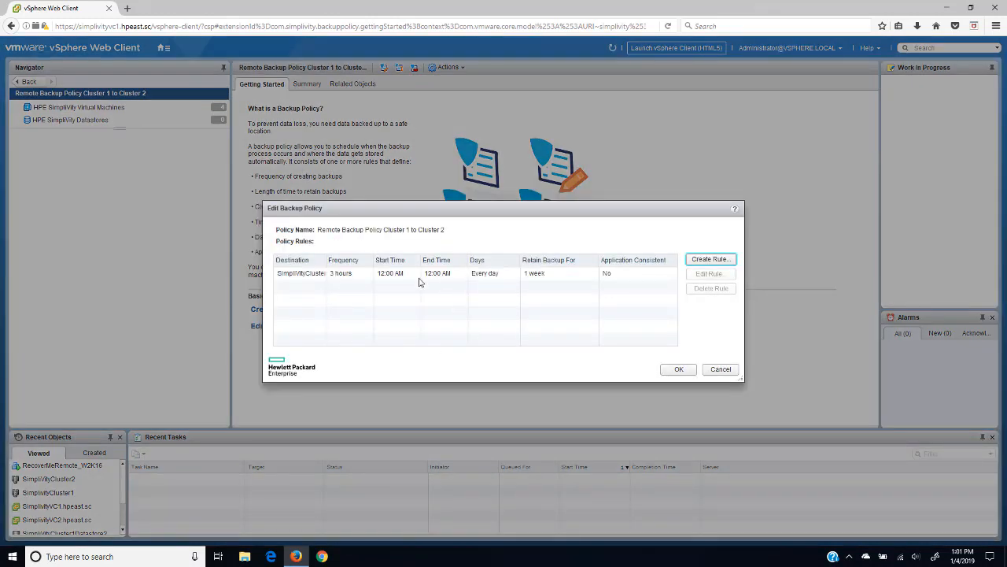
{"action": "left_click", "coordinate": [348, 275]}
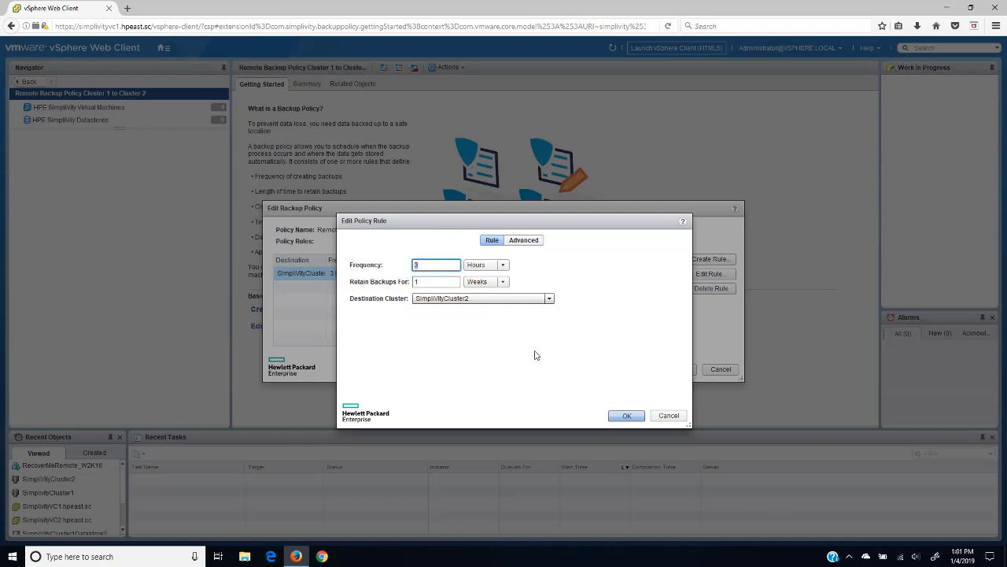
{"action": "left_click", "coordinate": [669, 416]}
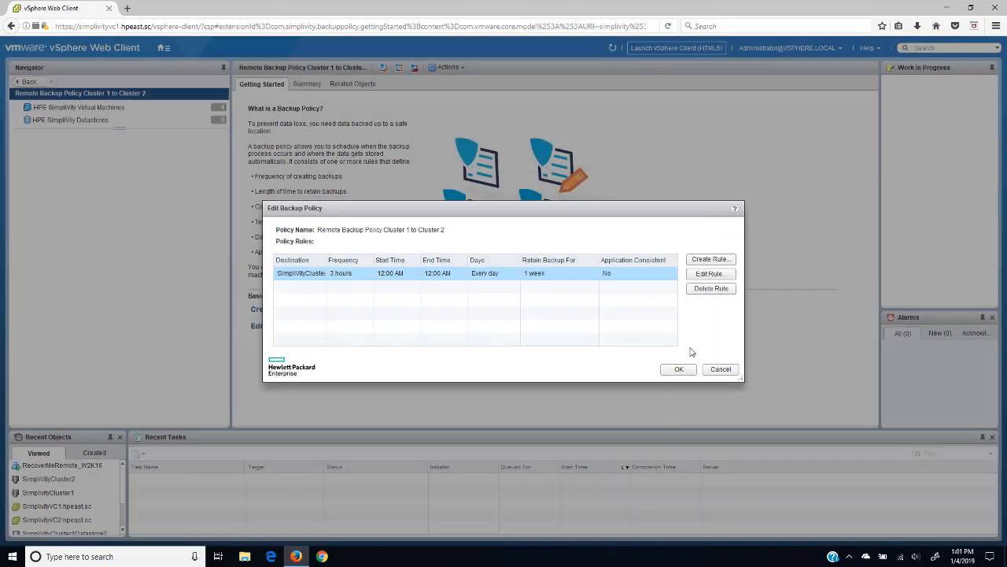
{"action": "left_click", "coordinate": [721, 369]}
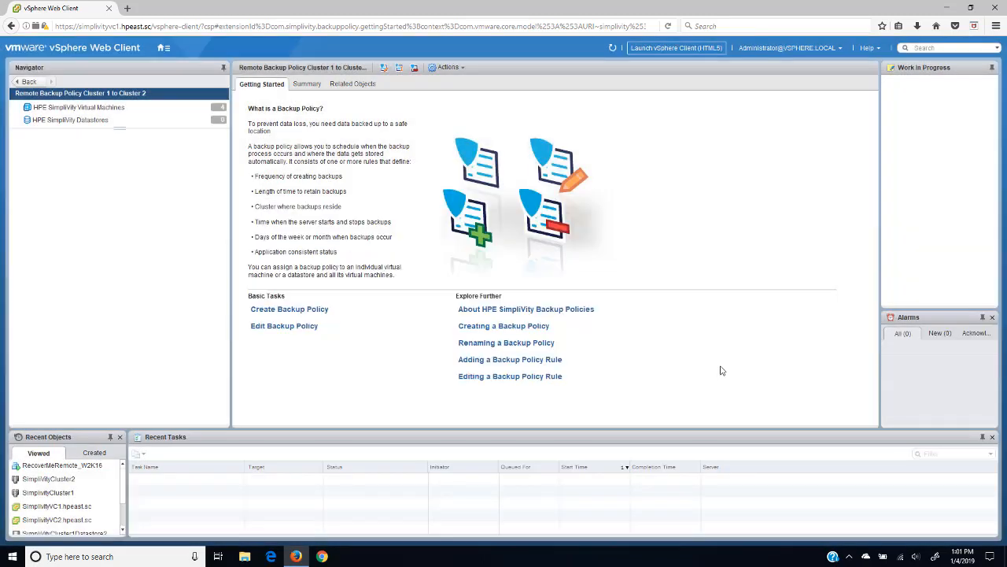
{"action": "left_click", "coordinate": [28, 82]}
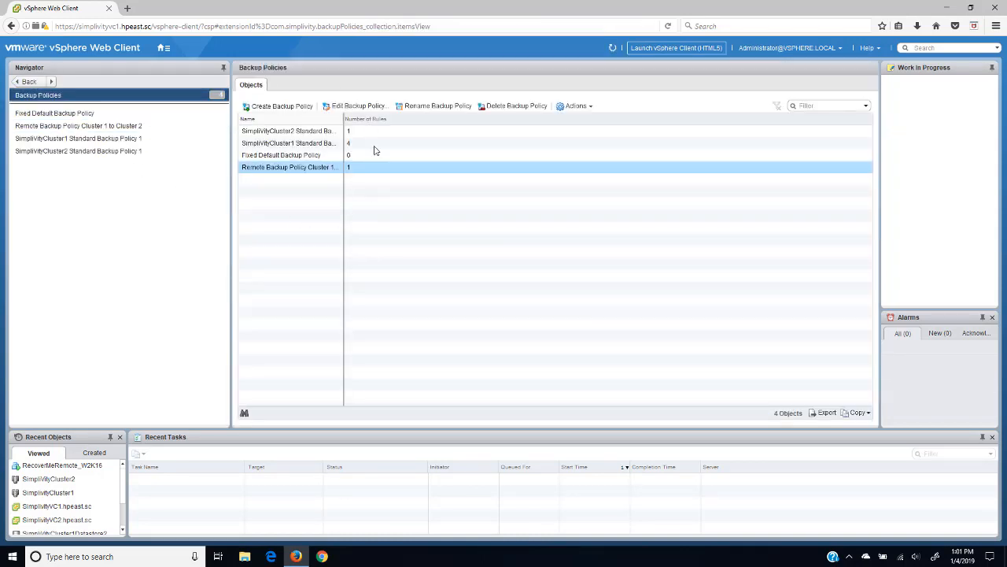
Step: Check SimpliVityCluster1Datastore1's default backup policy, leaving Standard Backup Policy 1 unchanged
{"action": "left_click", "coordinate": [163, 48]}
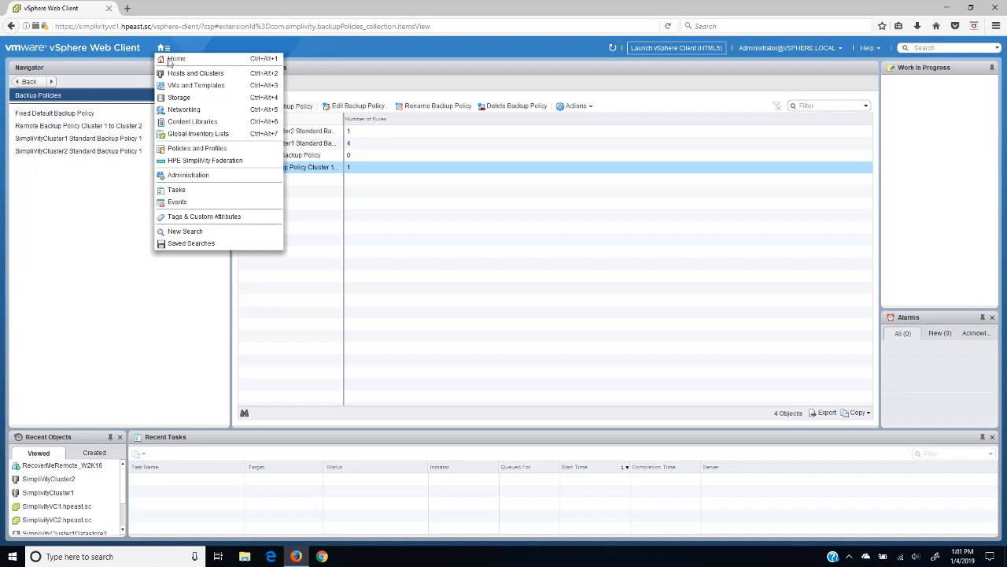
{"action": "left_click", "coordinate": [195, 72]}
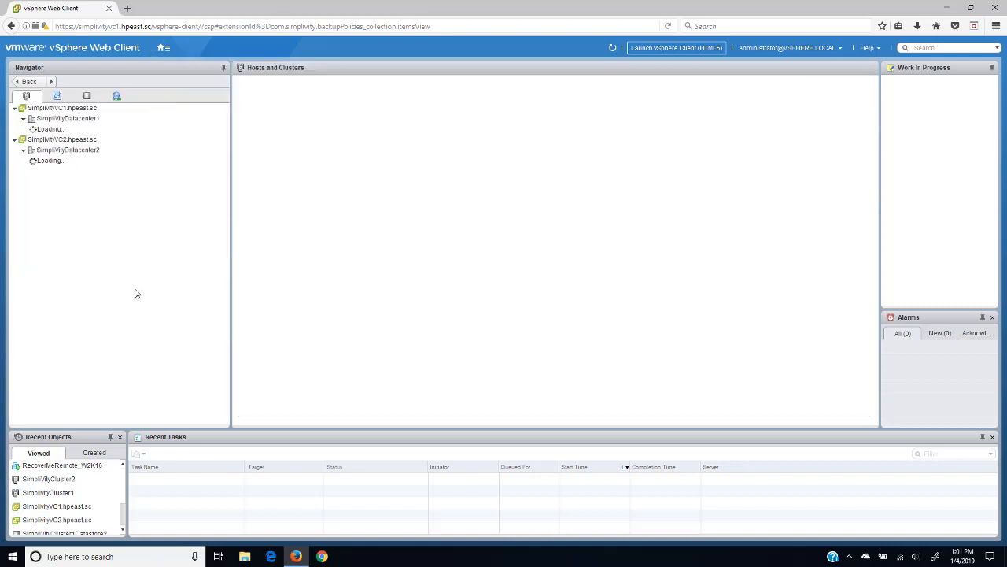
{"action": "left_click", "coordinate": [87, 96]}
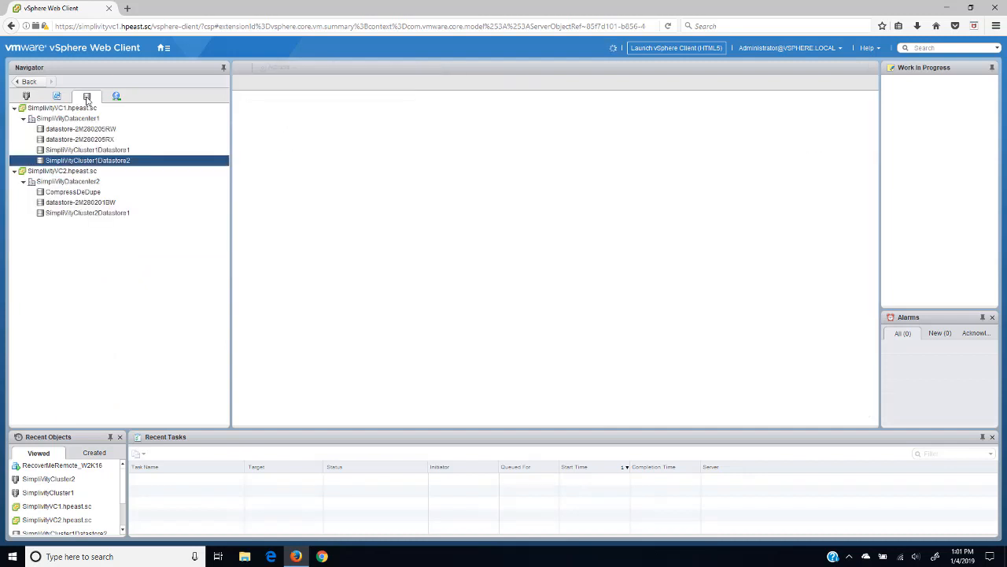
{"action": "left_click", "coordinate": [98, 151]}
{"action": "right_click", "coordinate": [98, 150]}
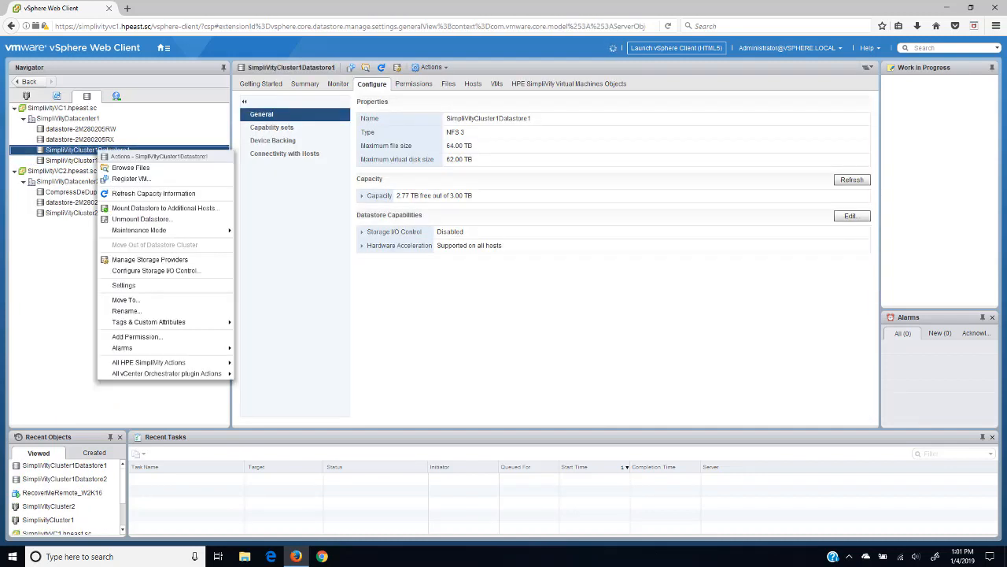
{"action": "mouse_move", "coordinate": [167, 367]}
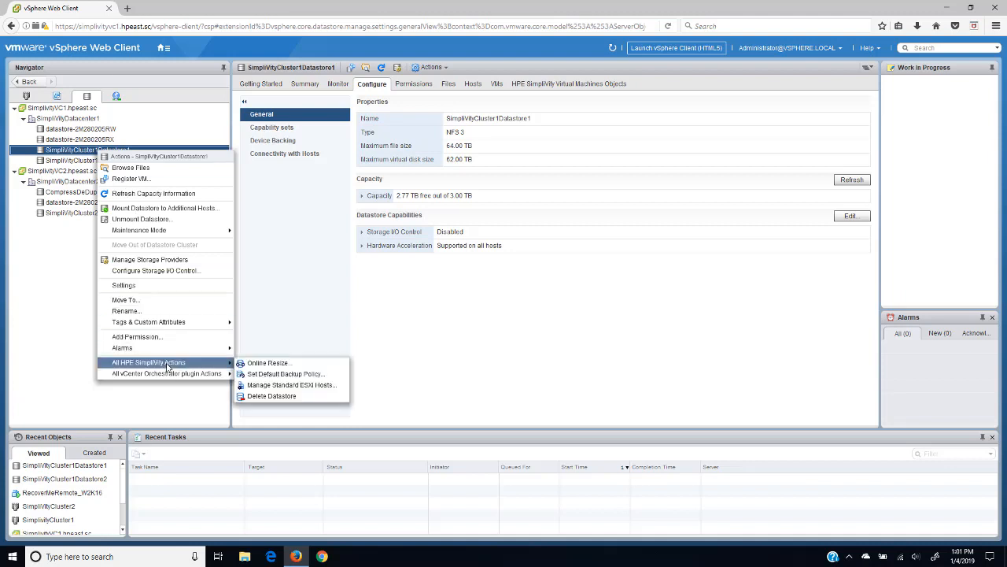
{"action": "left_click", "coordinate": [274, 376]}
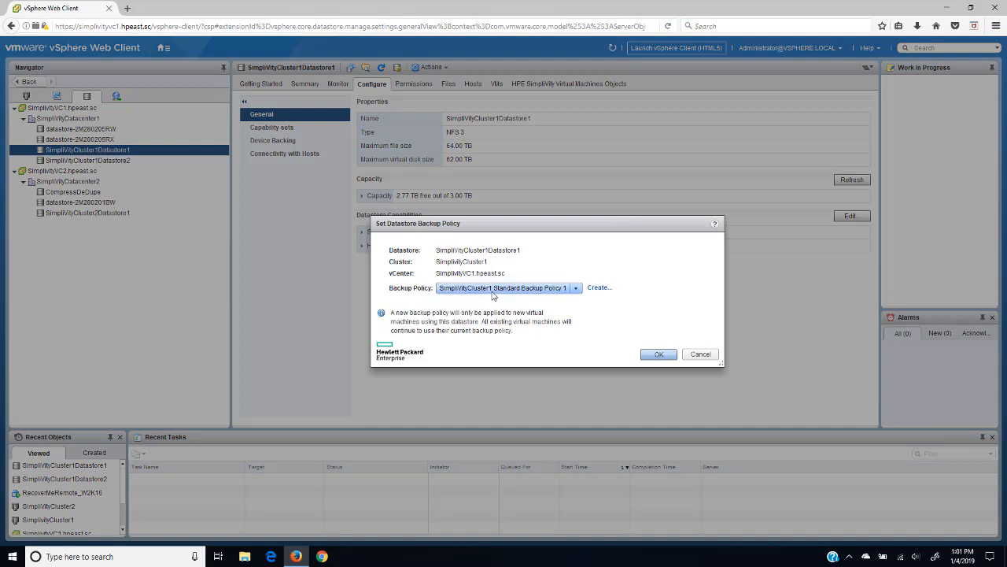
{"action": "left_click", "coordinate": [576, 288]}
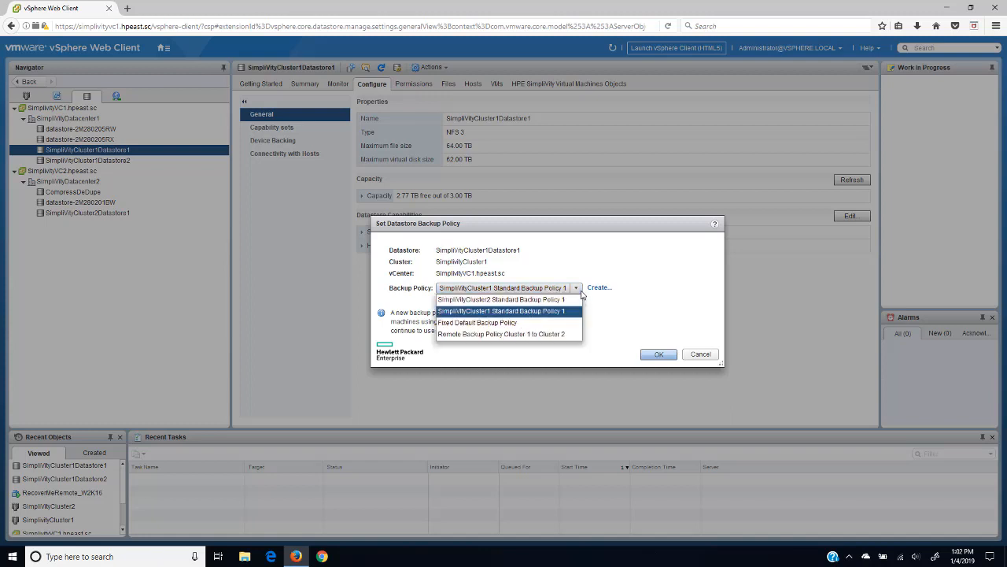
{"action": "left_click", "coordinate": [578, 288]}
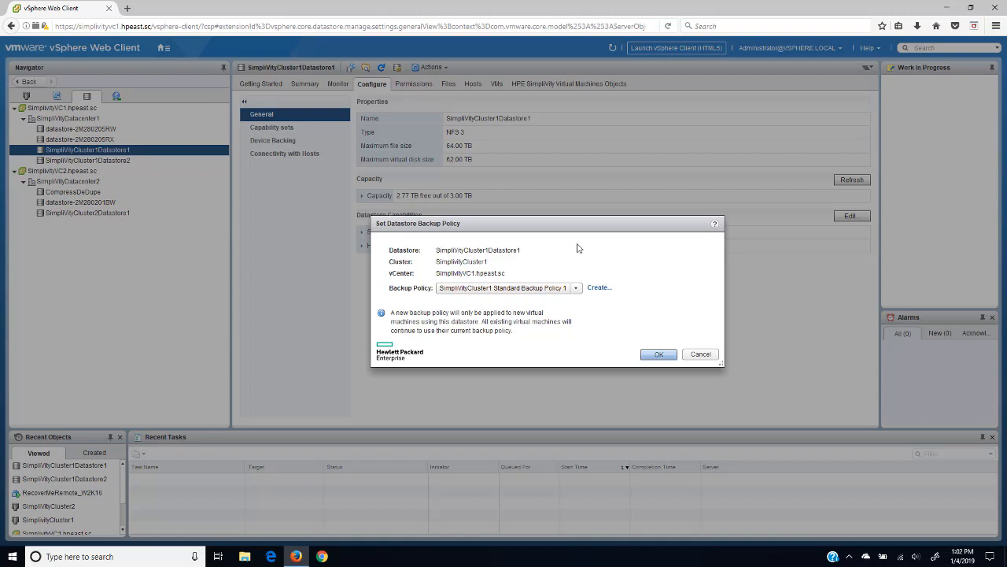
{"action": "left_click", "coordinate": [702, 357]}
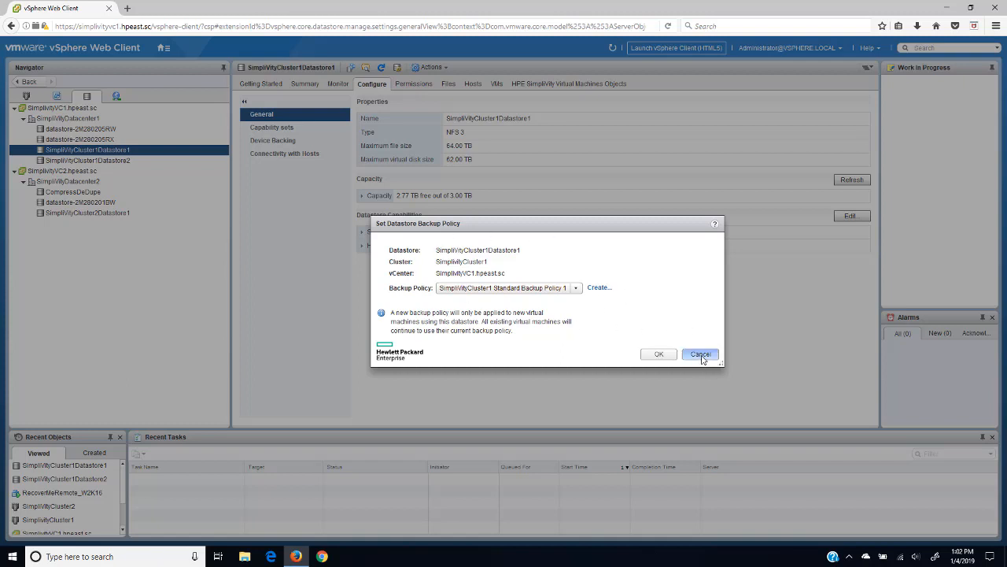
Step: Check SimpliVityCluster1Datastore2's default backup policy unchanged, then return to Hosts and Clusters
{"action": "left_click", "coordinate": [118, 161]}
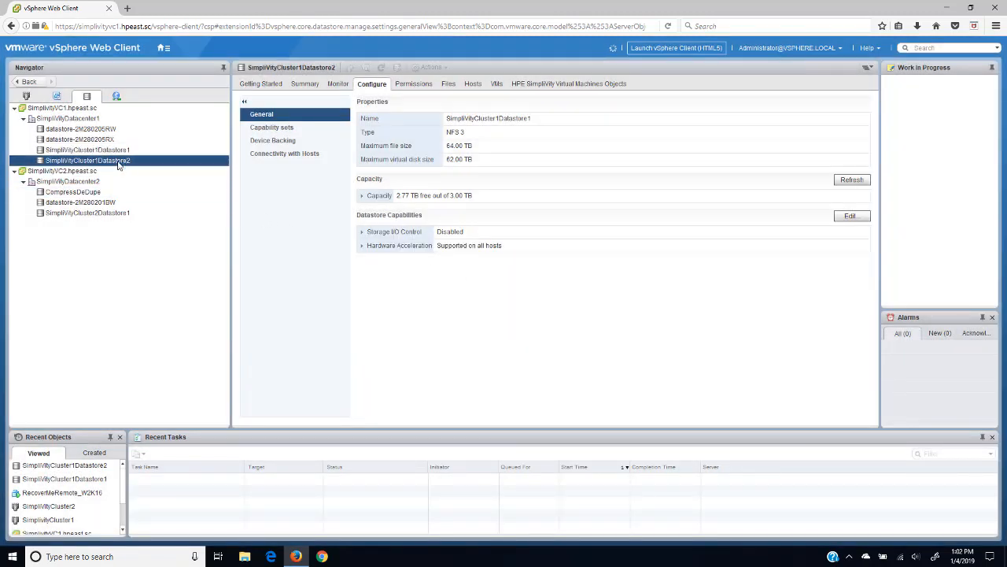
{"action": "right_click", "coordinate": [118, 163]}
{"action": "mouse_move", "coordinate": [189, 378]}
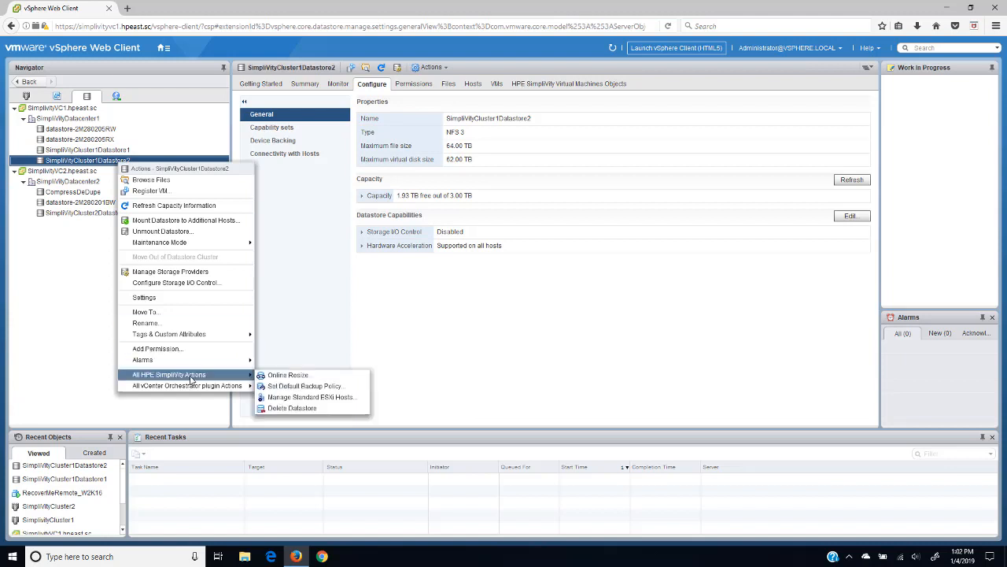
{"action": "left_click", "coordinate": [302, 386]}
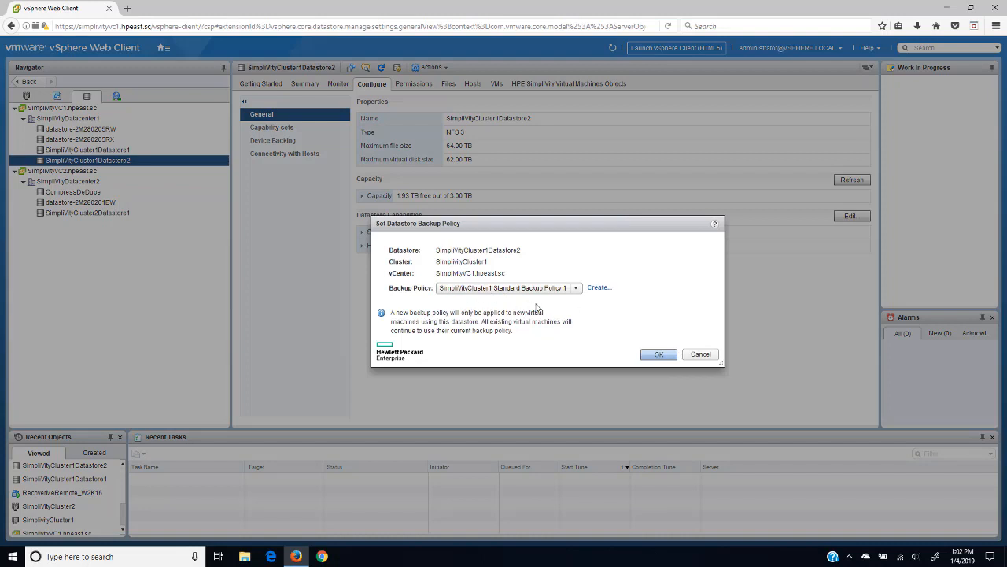
{"action": "left_click", "coordinate": [707, 355]}
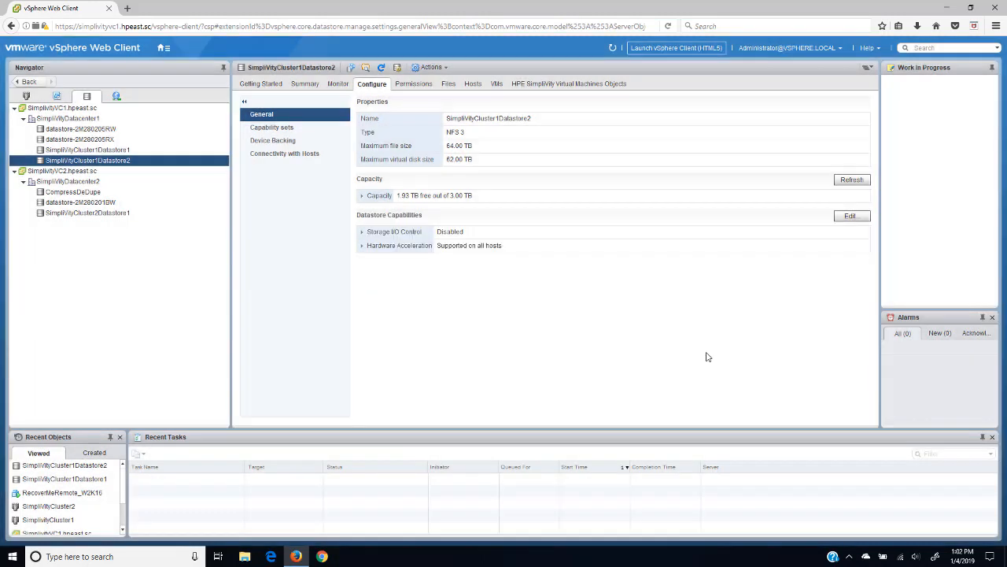
{"action": "left_click", "coordinate": [26, 96]}
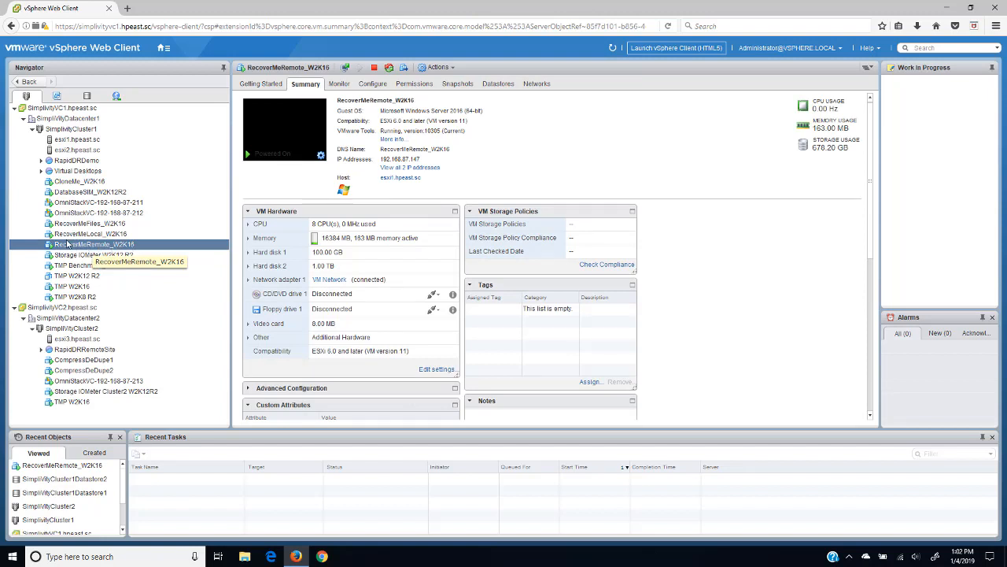
Step: Search SimplivityCluster1 backups filtered by RecoverMe, then drop the filter to show 63 backups
{"action": "left_click", "coordinate": [61, 132]}
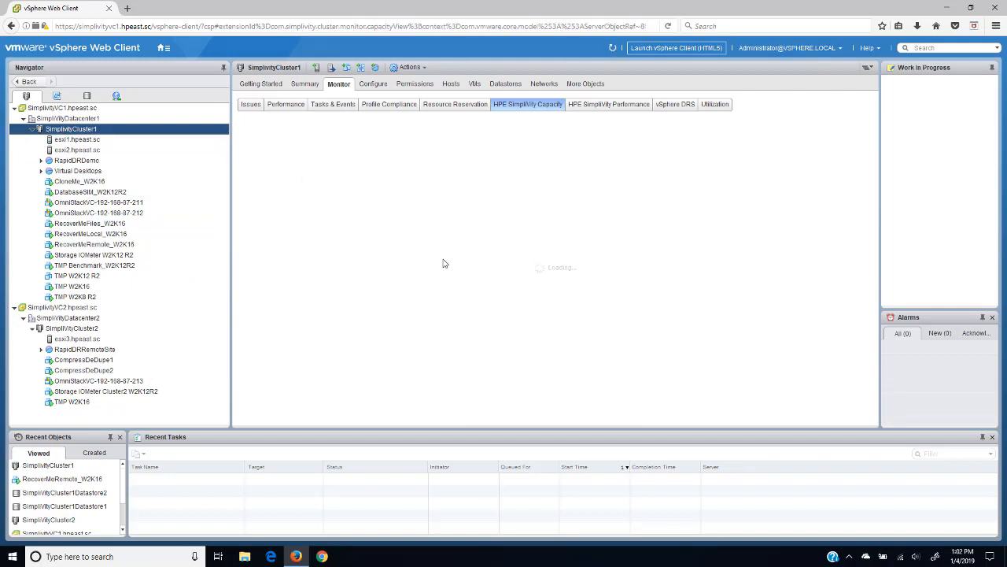
{"action": "left_click", "coordinate": [373, 86]}
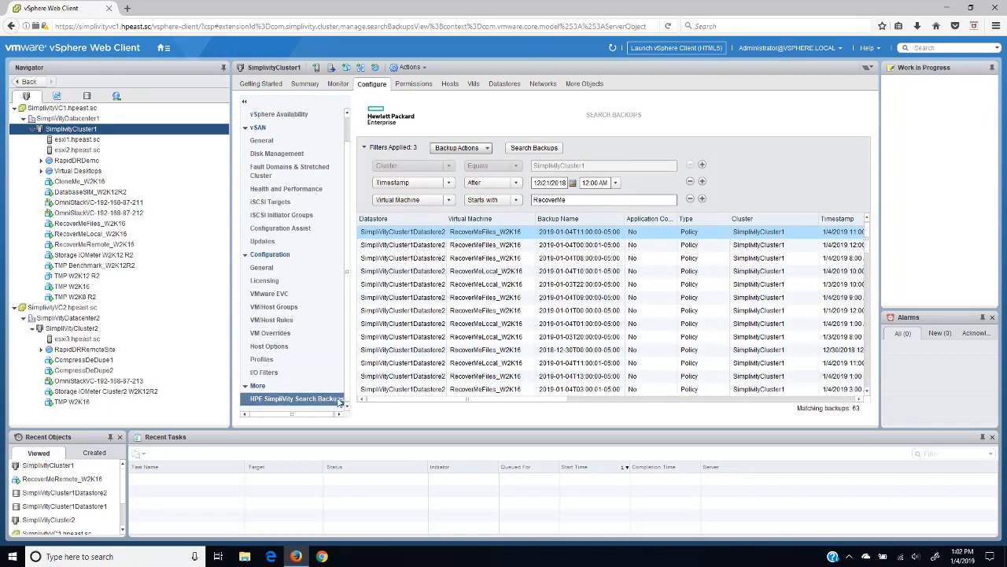
{"action": "left_click", "coordinate": [569, 201]}
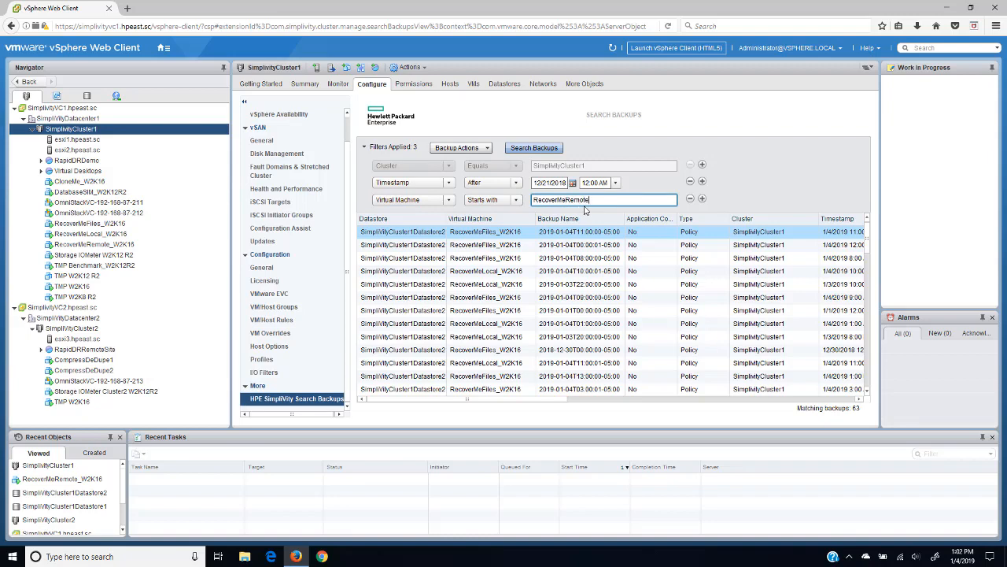
{"action": "left_click", "coordinate": [545, 149]}
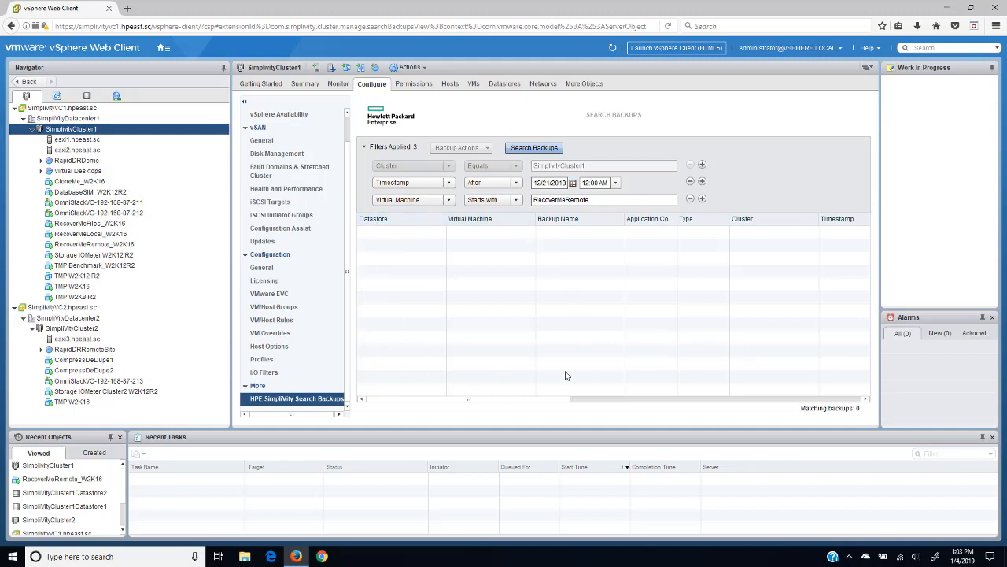
{"action": "left_click", "coordinate": [603, 199]}
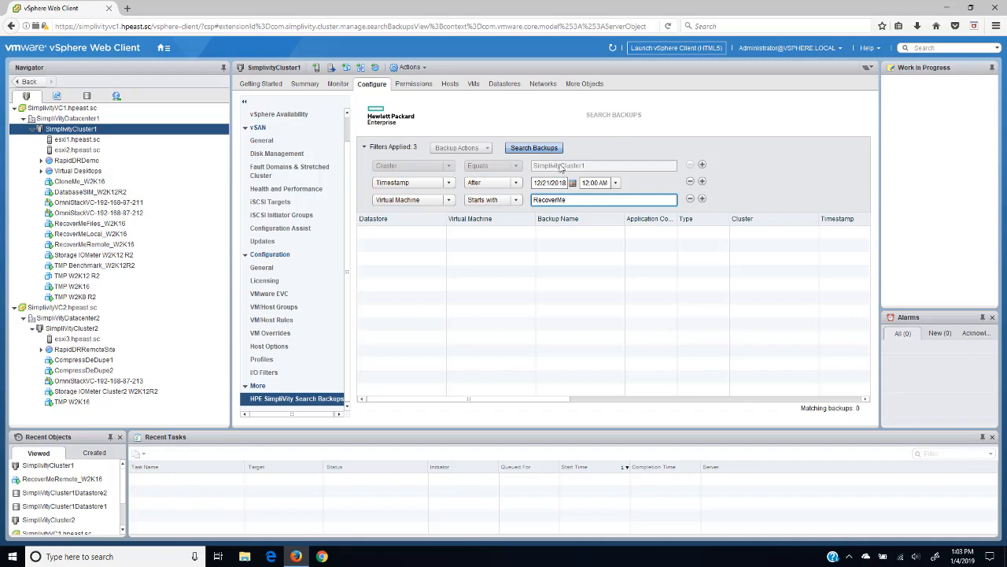
{"action": "left_click", "coordinate": [528, 149]}
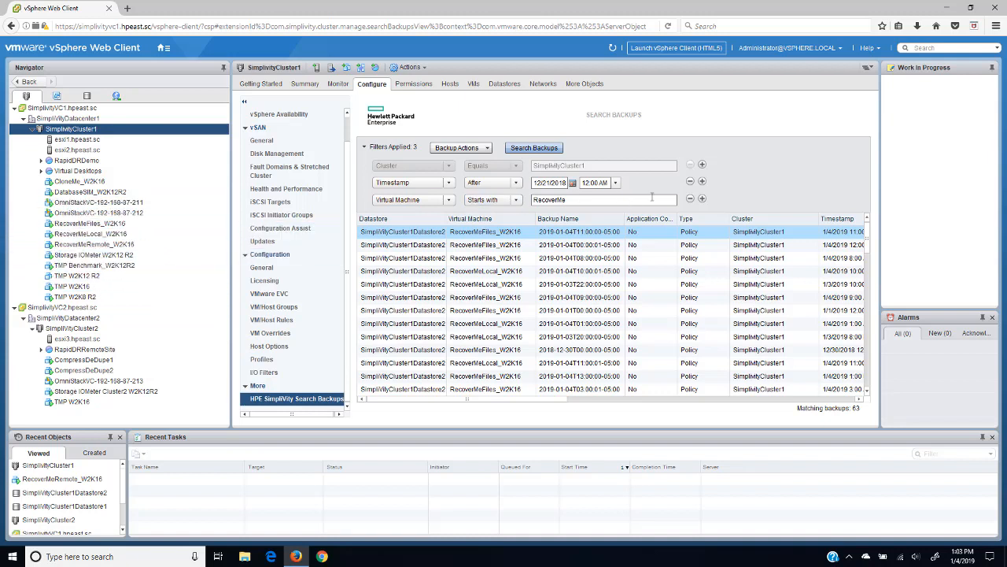
{"action": "left_click", "coordinate": [689, 200]}
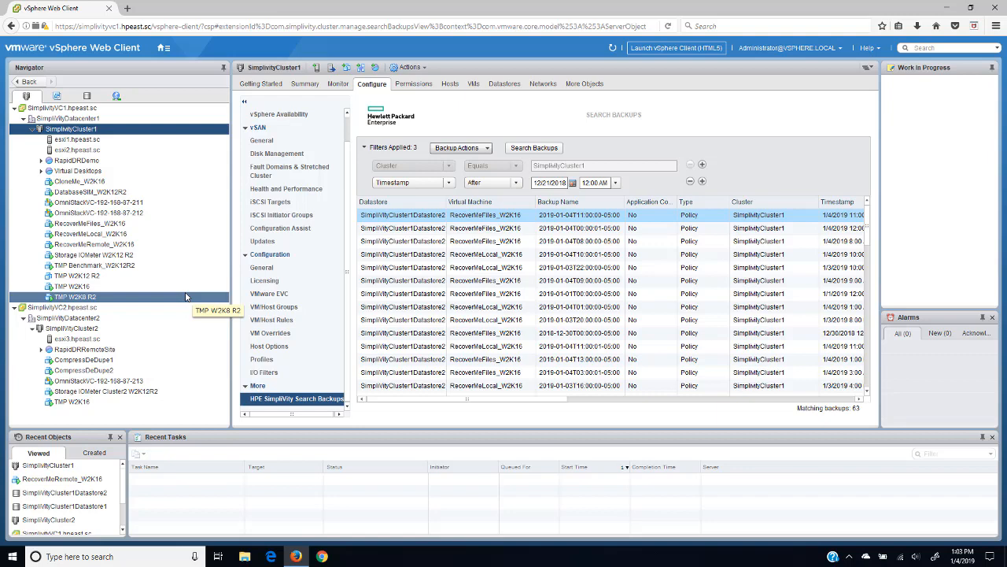
Step: Inspect RecoverMeRemote_W2K16's backup policy rule and cancel without changes
{"action": "right_click", "coordinate": [114, 246]}
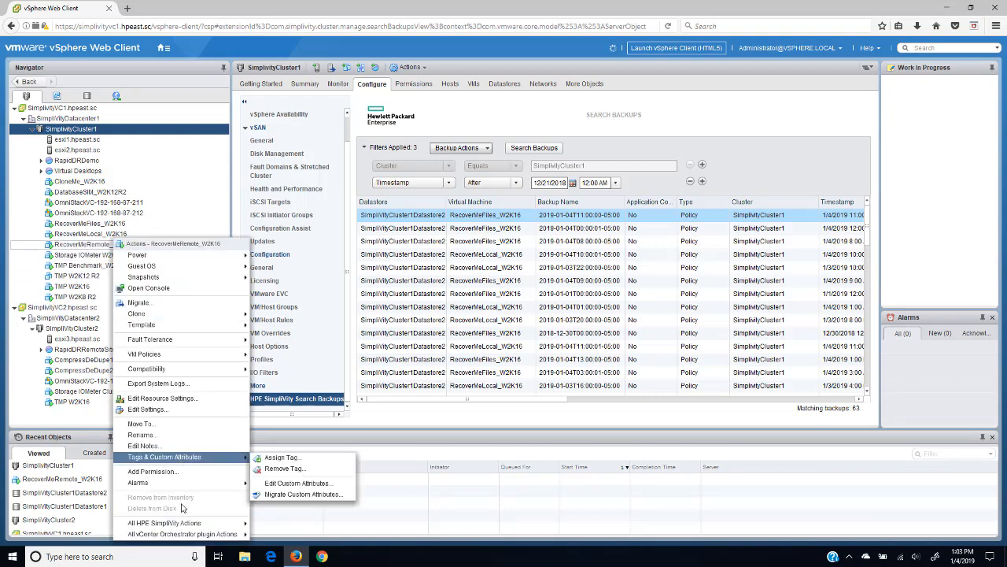
{"action": "mouse_move", "coordinate": [185, 525]}
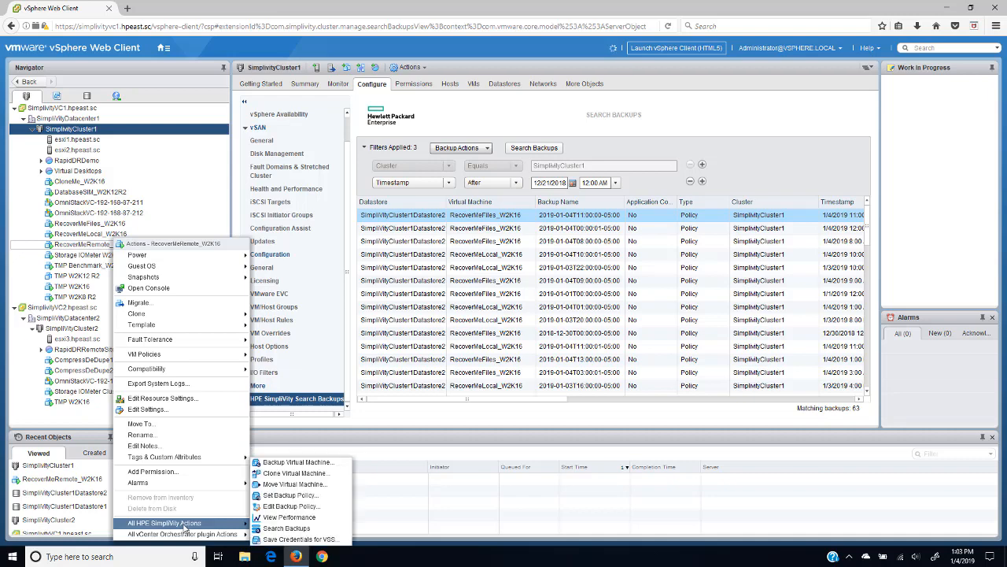
{"action": "left_click", "coordinate": [286, 508]}
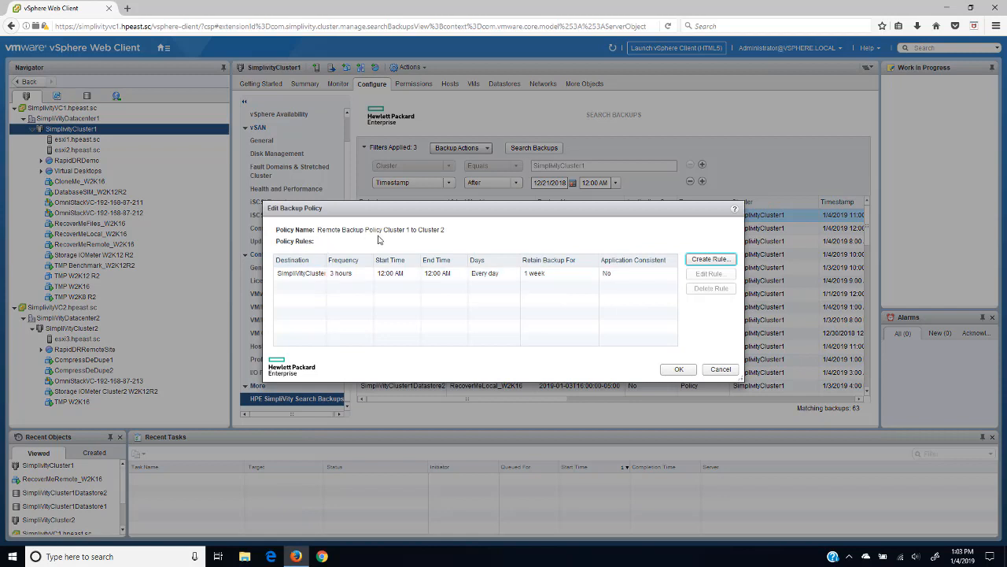
{"action": "left_click", "coordinate": [346, 278]}
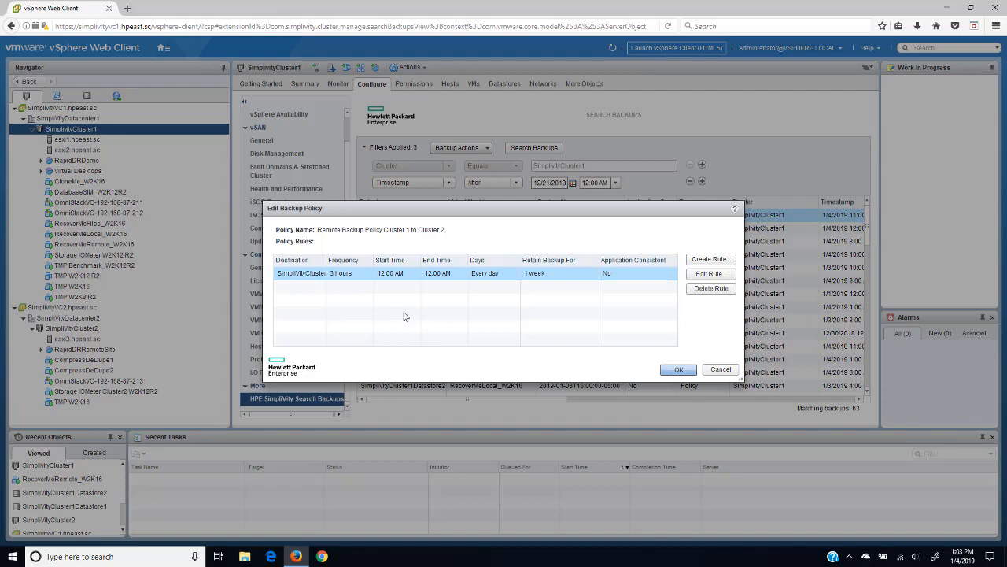
{"action": "left_click", "coordinate": [720, 369]}
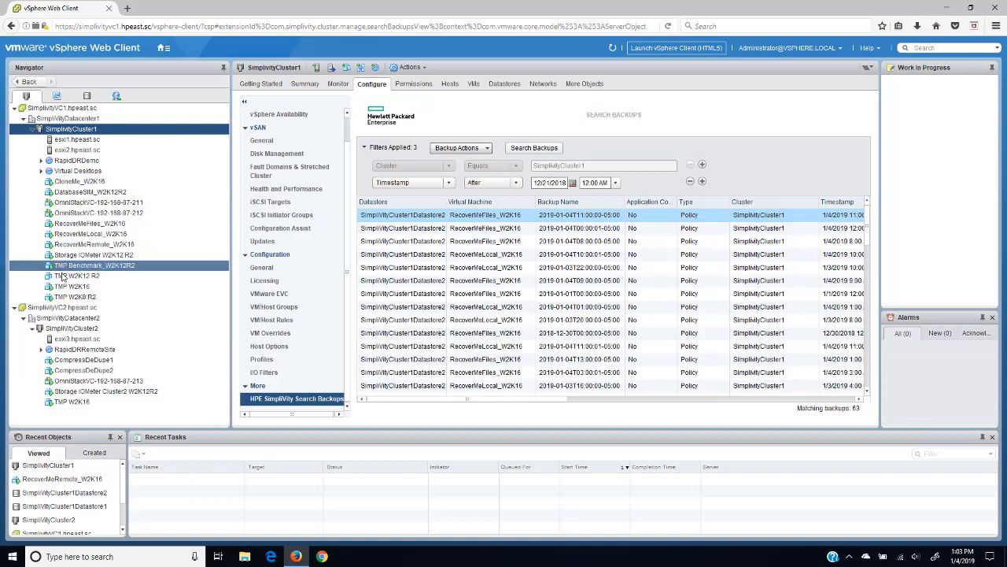
Step: Search SimplivityCluster2's backups and select the 2019-01-01 RecoverMeRemote_W2K16 backup
{"action": "left_click", "coordinate": [76, 329]}
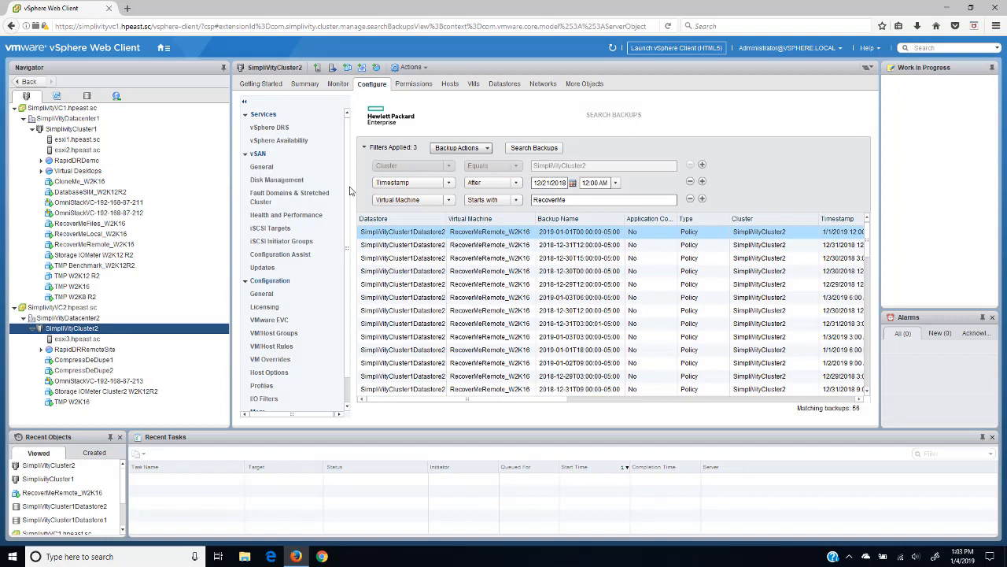
{"action": "scroll", "coordinate": [351, 196], "scroll_direction": "down", "scroll_amount": 1}
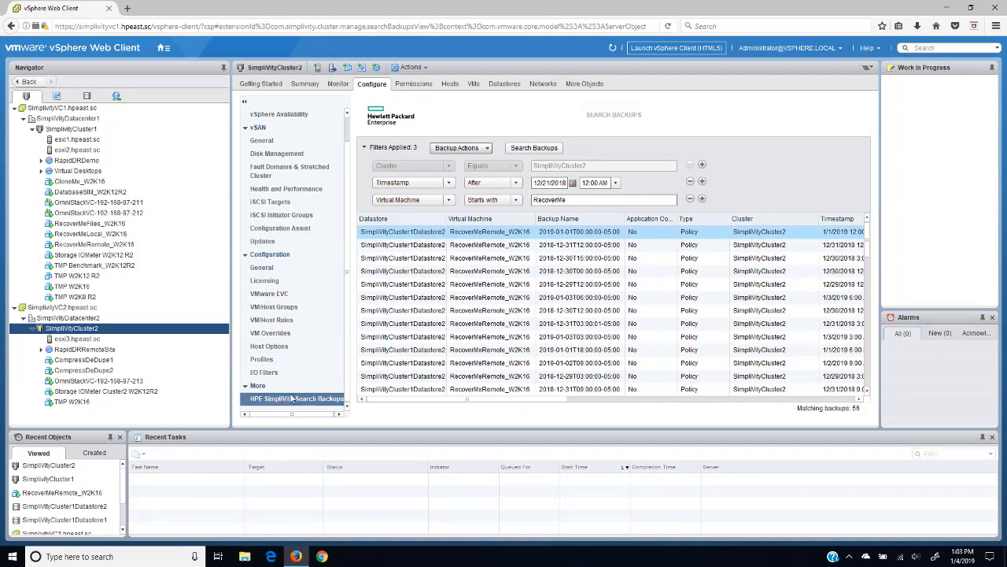
{"action": "left_click", "coordinate": [332, 399]}
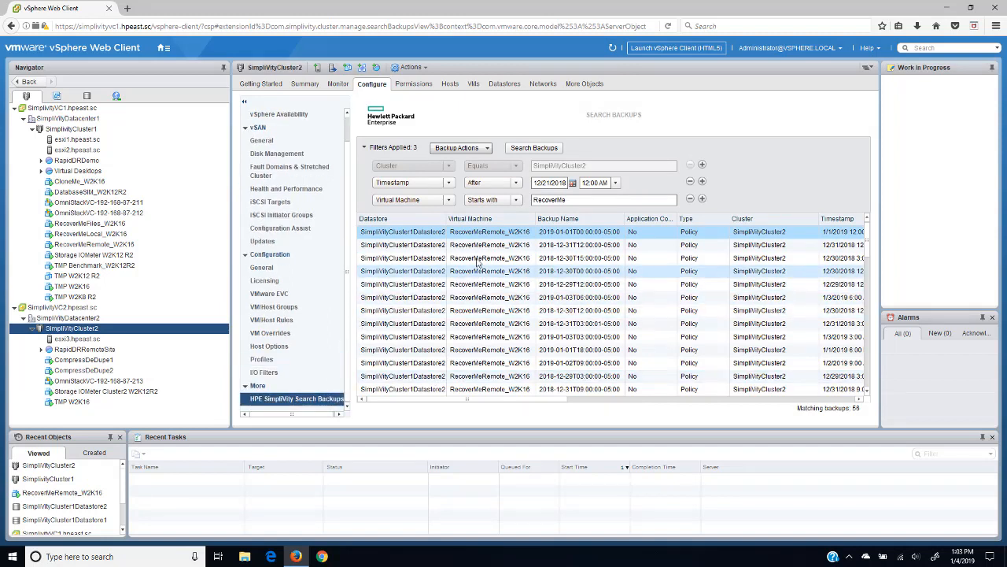
{"action": "left_click", "coordinate": [484, 233]}
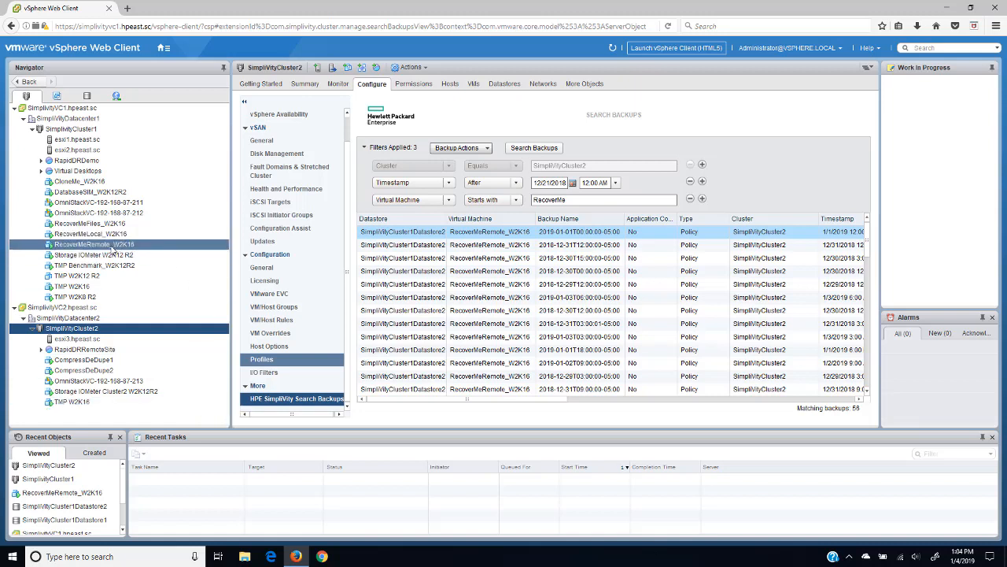
Step: Open RecoverMeRemote_W2K16's web console, toggle the Windows Start menu, then close the console
{"action": "left_click", "coordinate": [112, 247]}
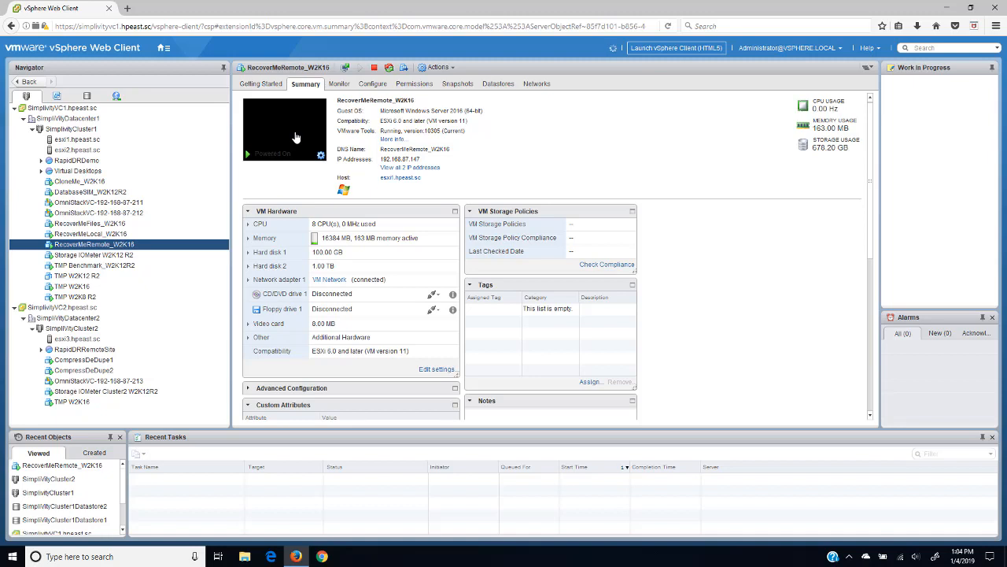
{"action": "left_click", "coordinate": [296, 138]}
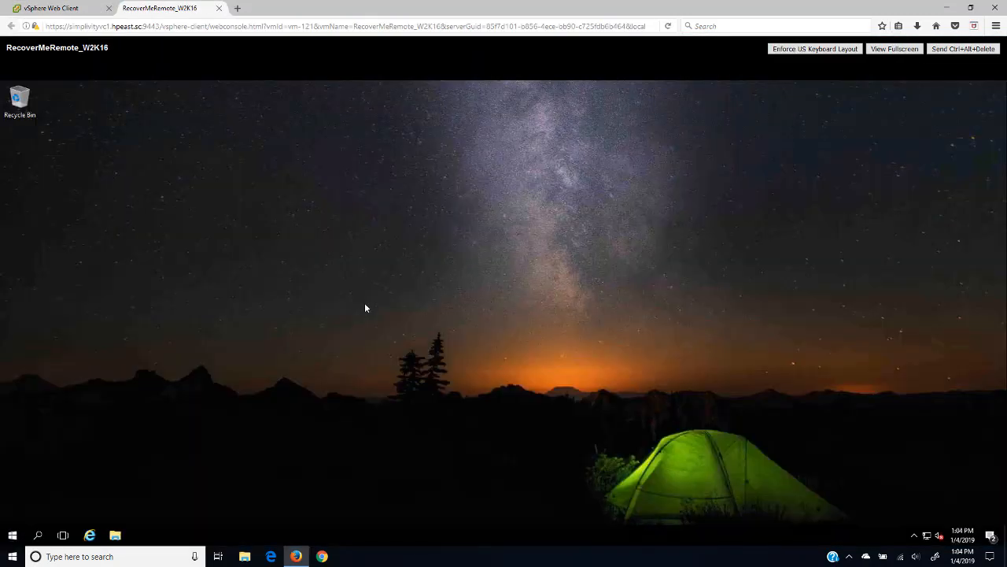
{"action": "left_click", "coordinate": [13, 535]}
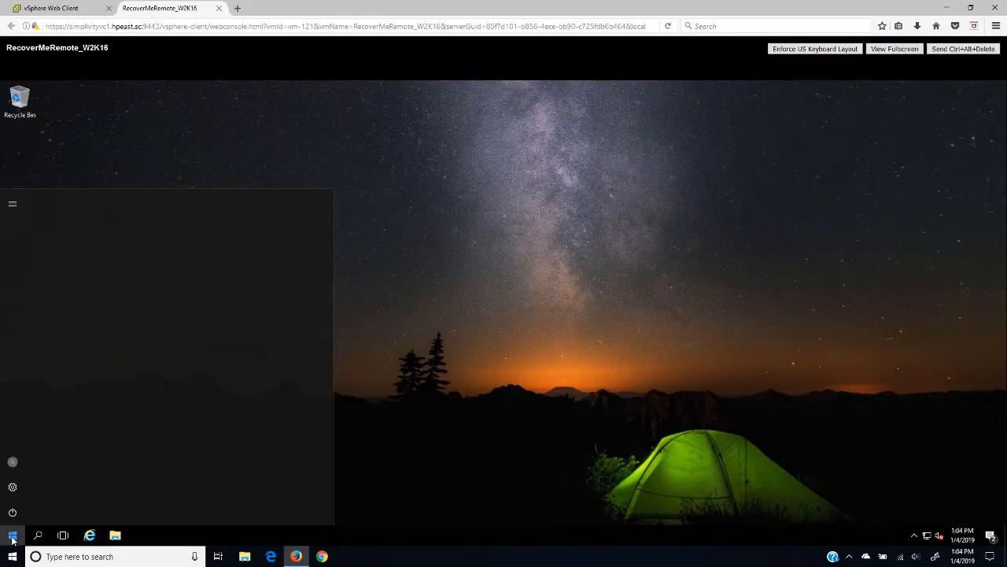
{"action": "left_click", "coordinate": [13, 535]}
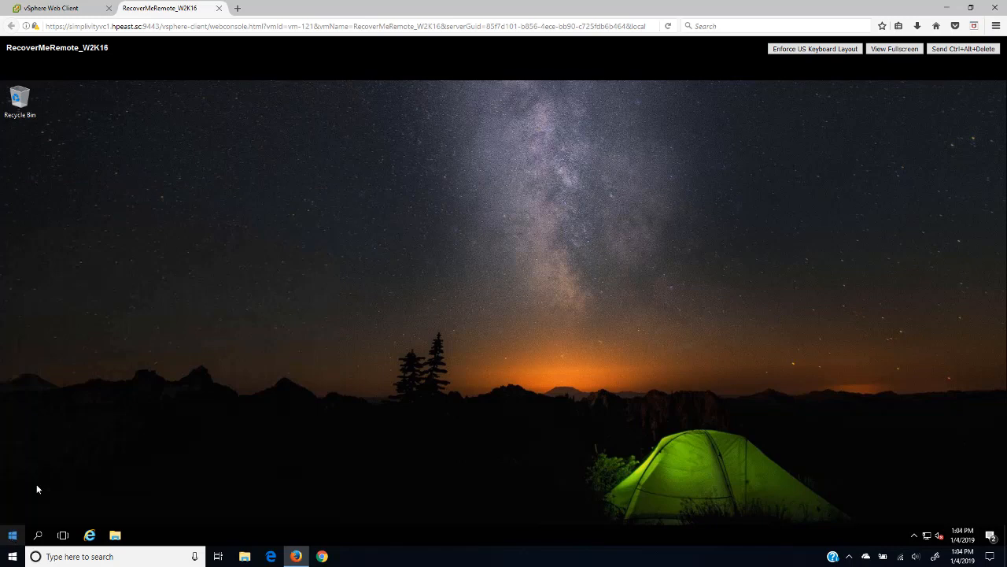
{"action": "left_click", "coordinate": [219, 8]}
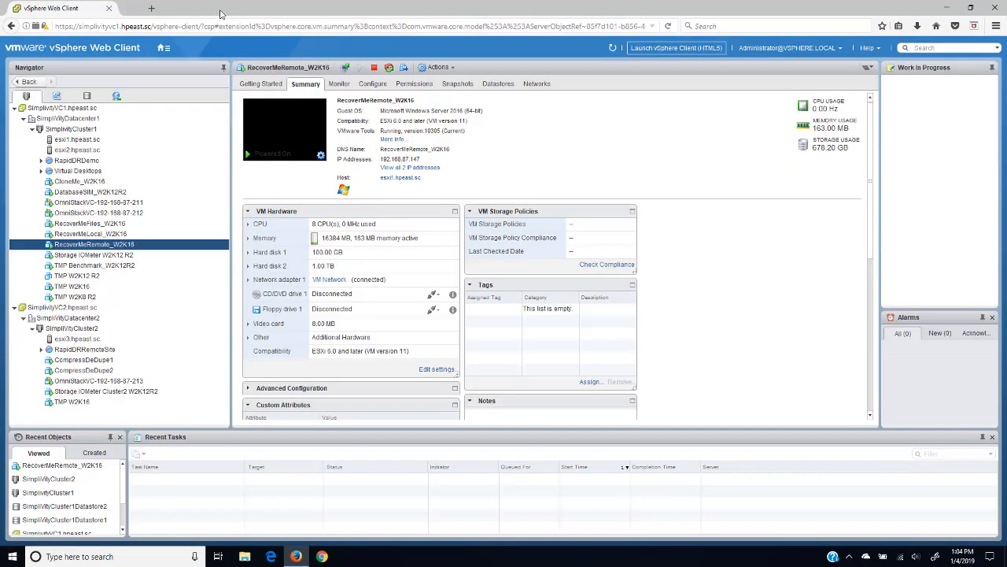
Step: SimpliVity-clone RecoverMeRemote_W2K16 as RecoverMeNEW using the Crash consistent method
{"action": "right_click", "coordinate": [117, 248]}
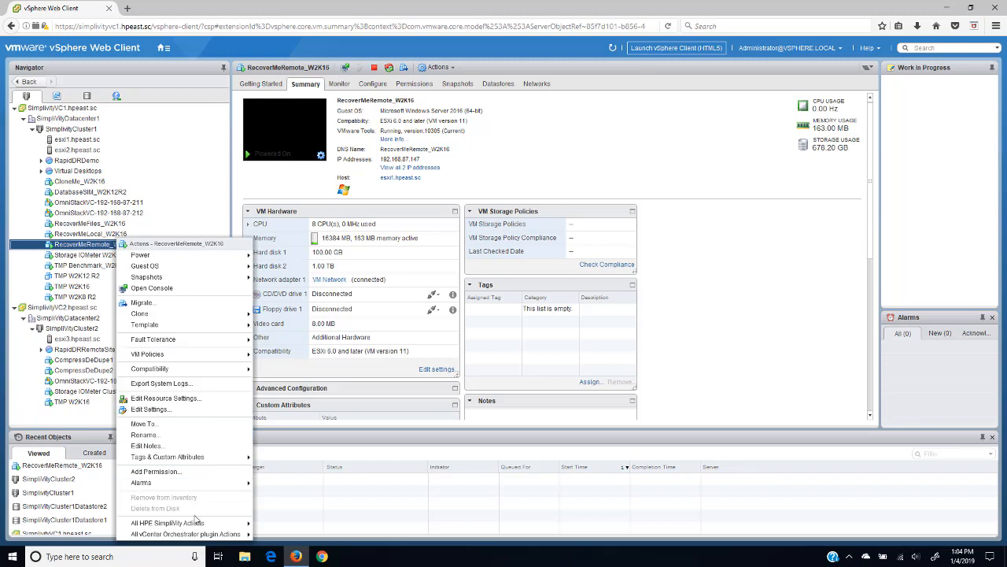
{"action": "mouse_move", "coordinate": [196, 524]}
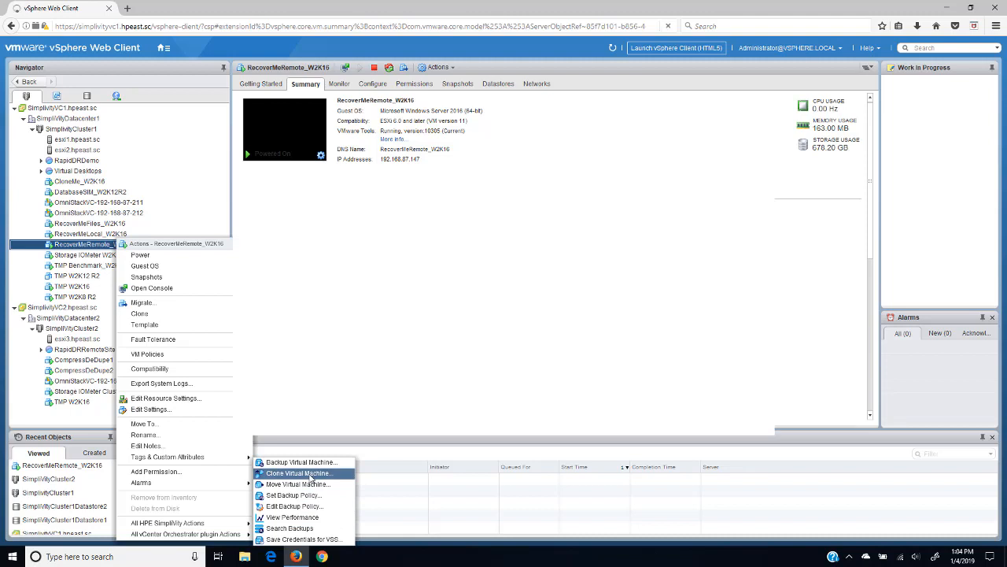
{"action": "left_click", "coordinate": [309, 473]}
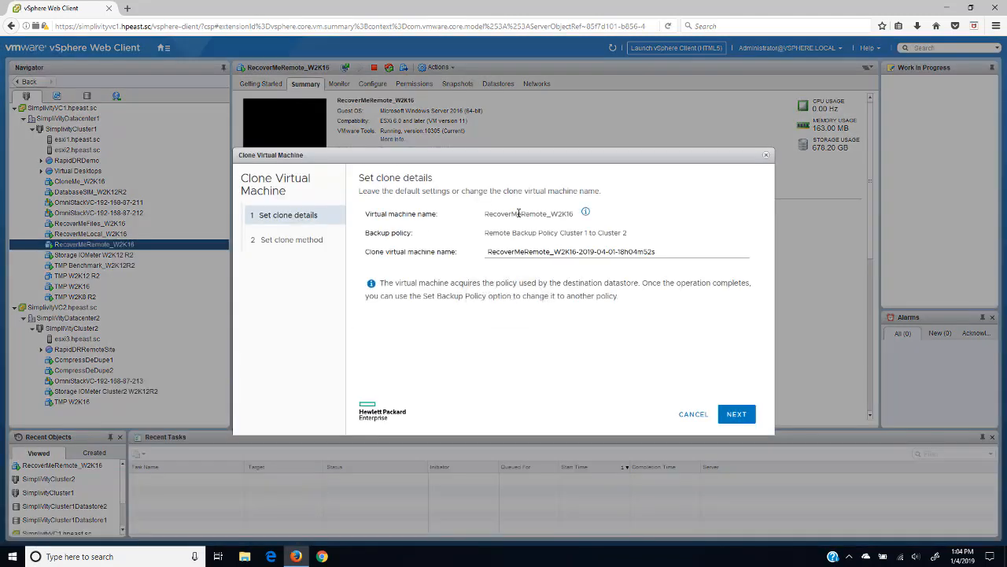
{"action": "left_click_drag", "start_coordinate": [554, 252], "coordinate": [683, 254]}
{"action": "key", "text": "BackSpace"}
{"action": "key", "text": "BackSpace"}
{"action": "key", "text": "BackSpace"}
{"action": "key", "text": "BackSpace"}
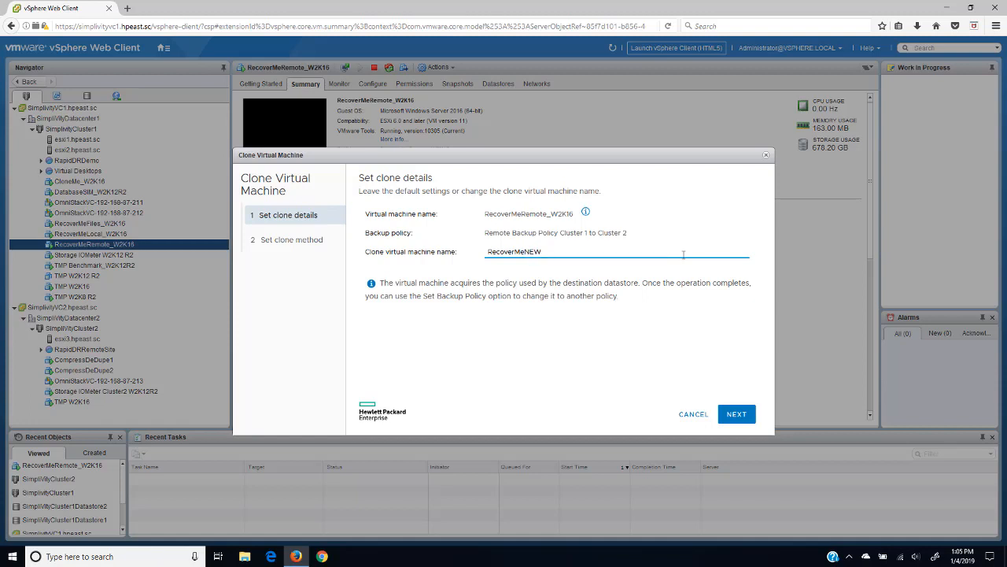
{"action": "left_click", "coordinate": [731, 415]}
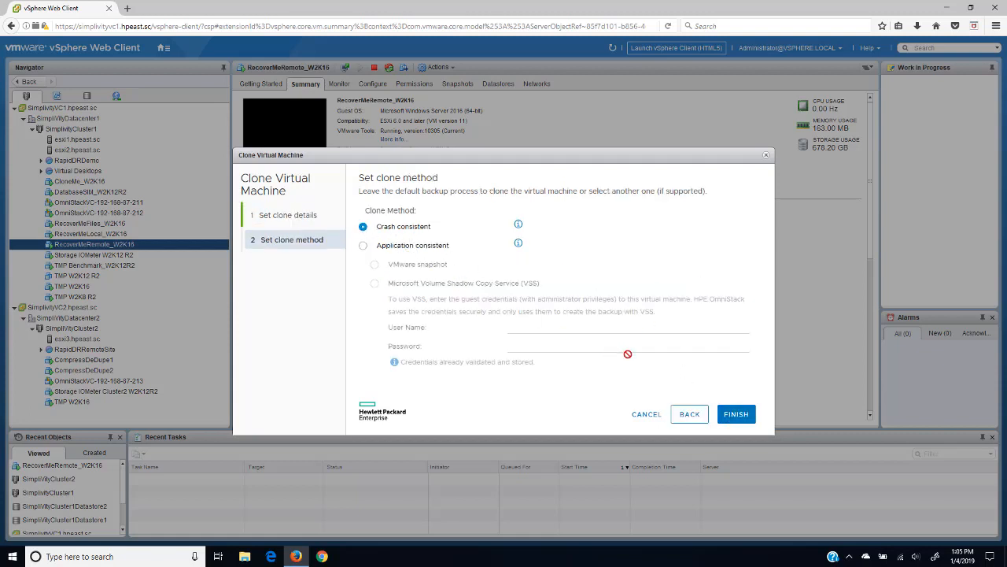
{"action": "left_click", "coordinate": [737, 415]}
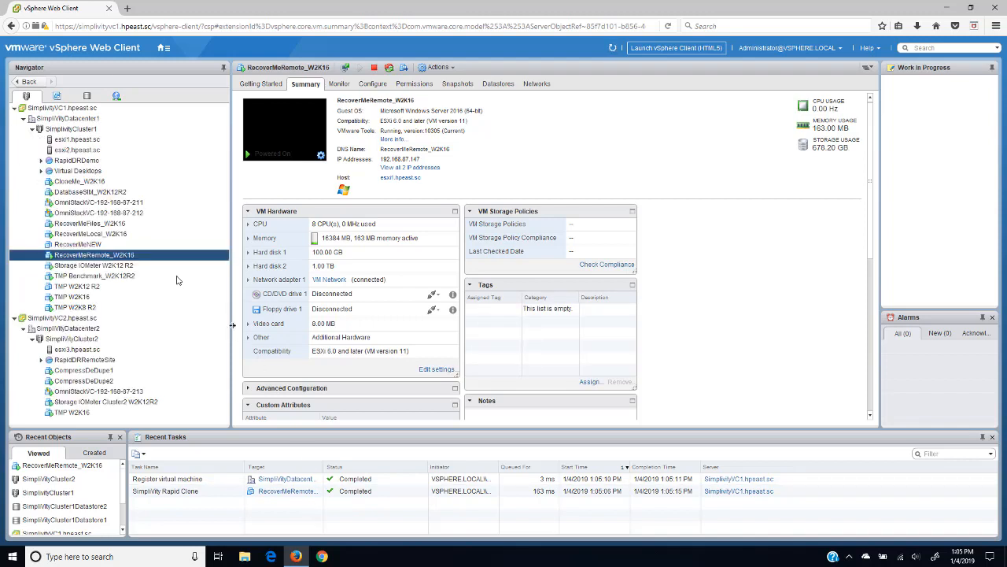
Step: Power on RecoverMeNEW and view its web console at the Windows lock screen
{"action": "left_click", "coordinate": [79, 245]}
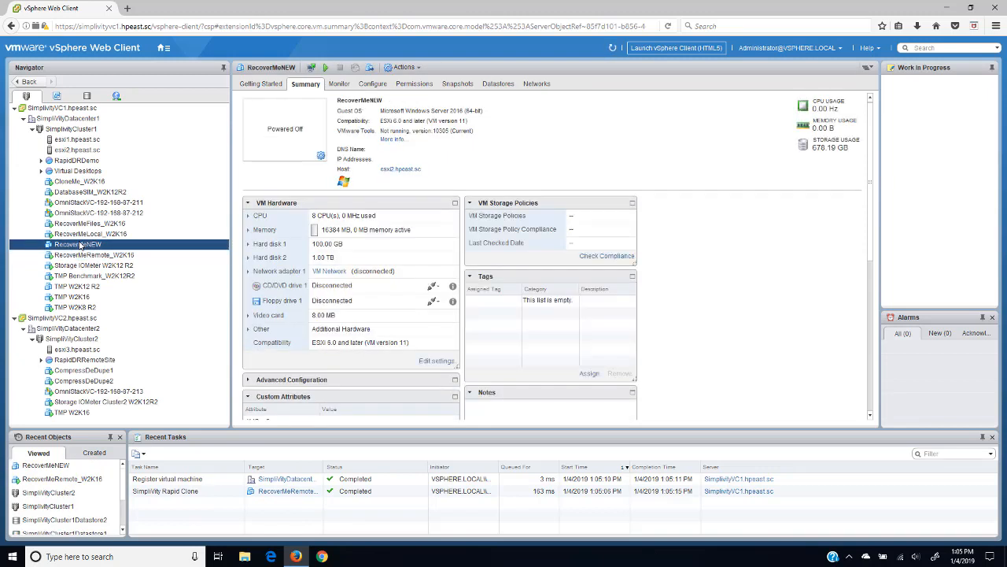
{"action": "right_click", "coordinate": [80, 245]}
{"action": "mouse_move", "coordinate": [108, 262]}
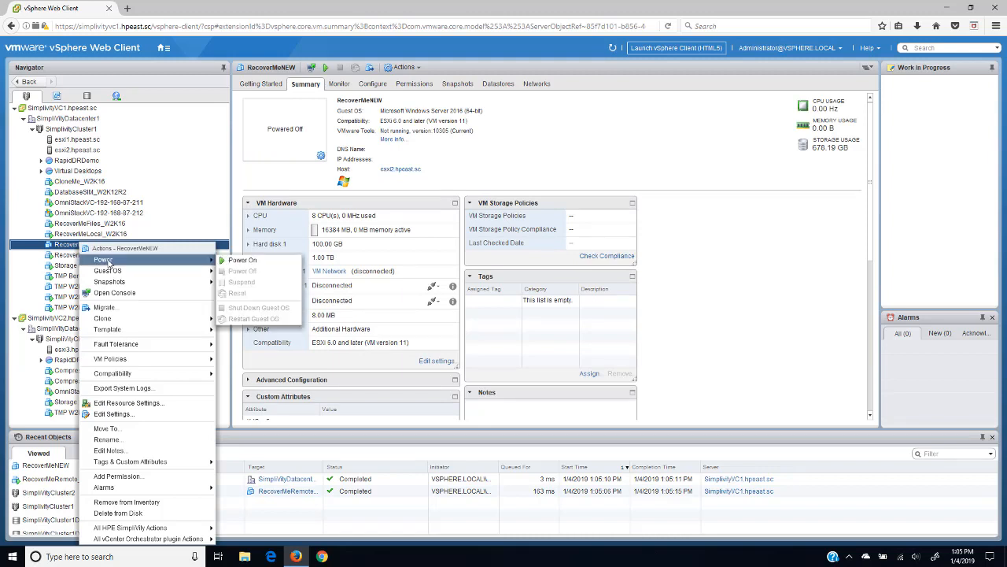
{"action": "left_click", "coordinate": [238, 260]}
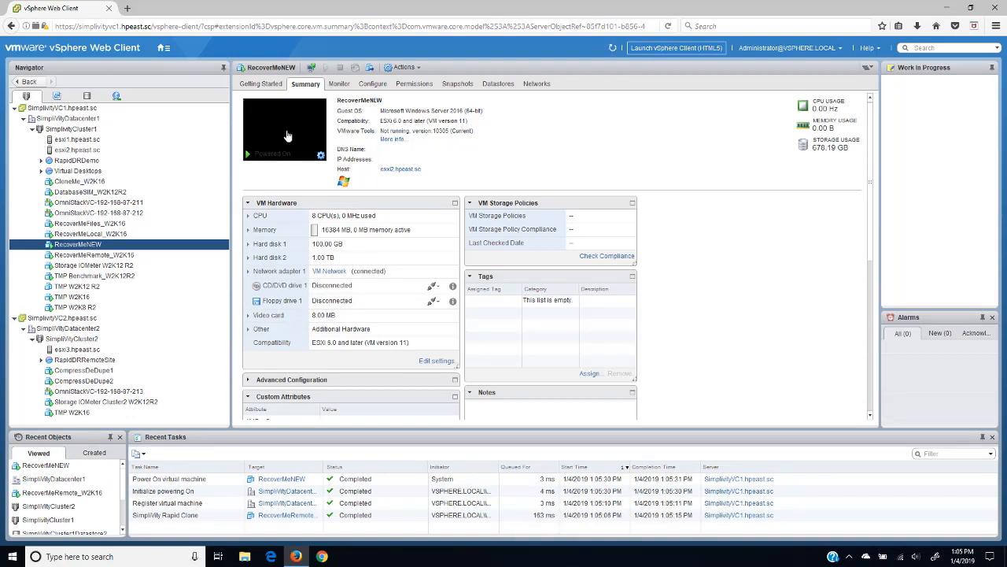
{"action": "left_click", "coordinate": [287, 136]}
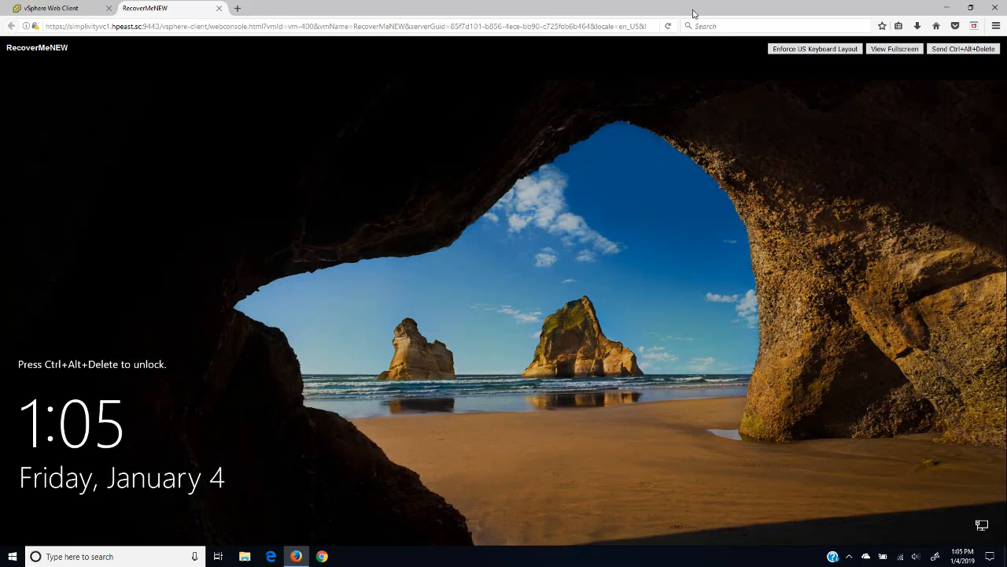
Step: Log in to RecoverMeNEW's console as Administrator with the account password and cancel the Shutdown Event Tracker
{"action": "left_click", "coordinate": [946, 51]}
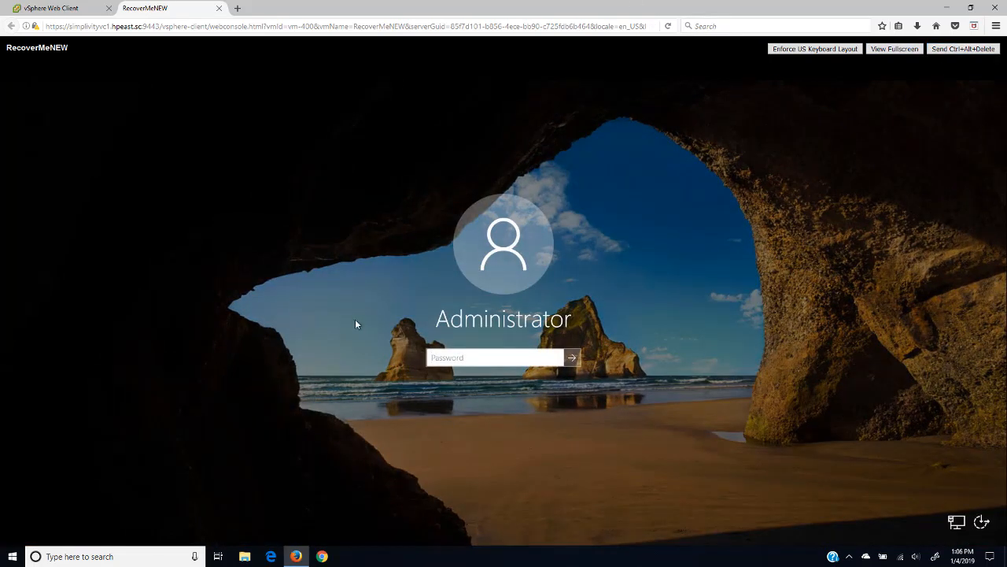
{"action": "left_click", "coordinate": [446, 360]}
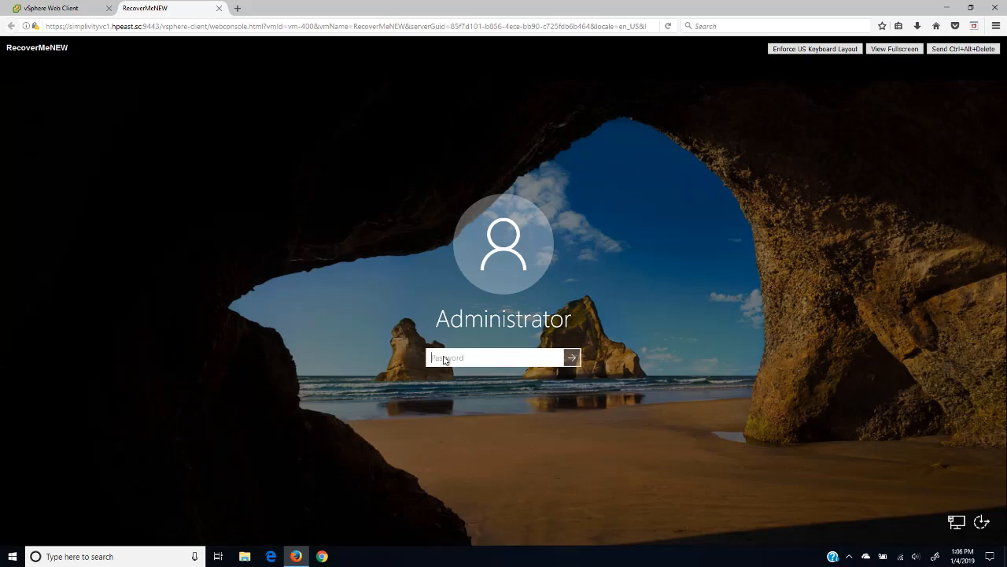
{"action": "type", "text": "•••••••"}
{"action": "left_click", "coordinate": [572, 357]}
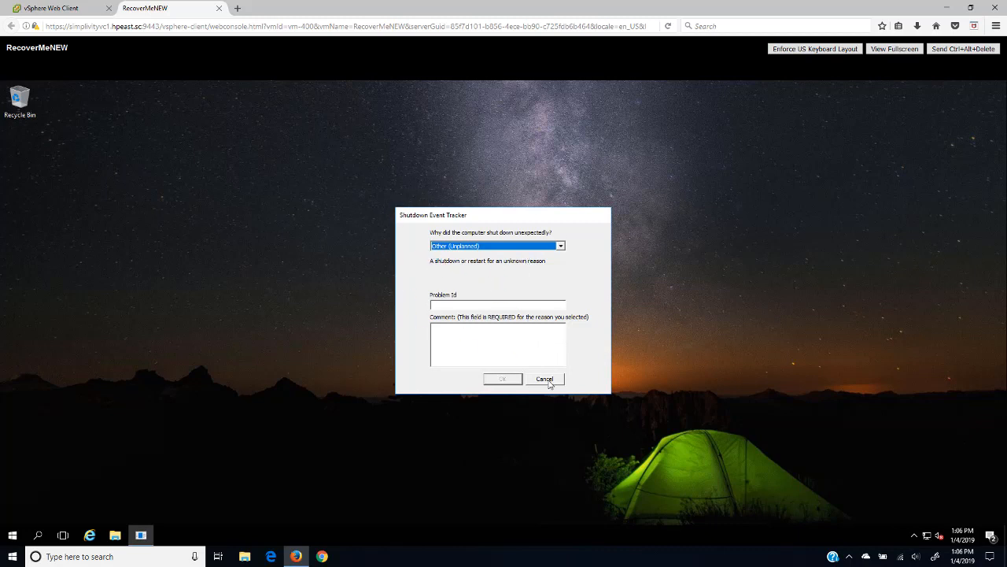
{"action": "left_click", "coordinate": [544, 379]}
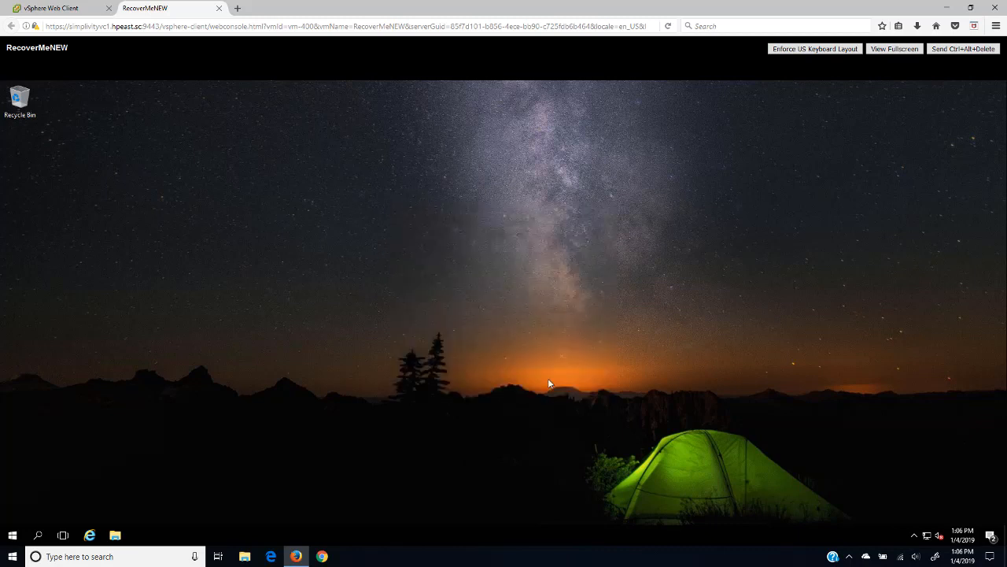
Step: Set the VM's desktop background to the underwater picture through Personalize
{"action": "right_click", "coordinate": [433, 298]}
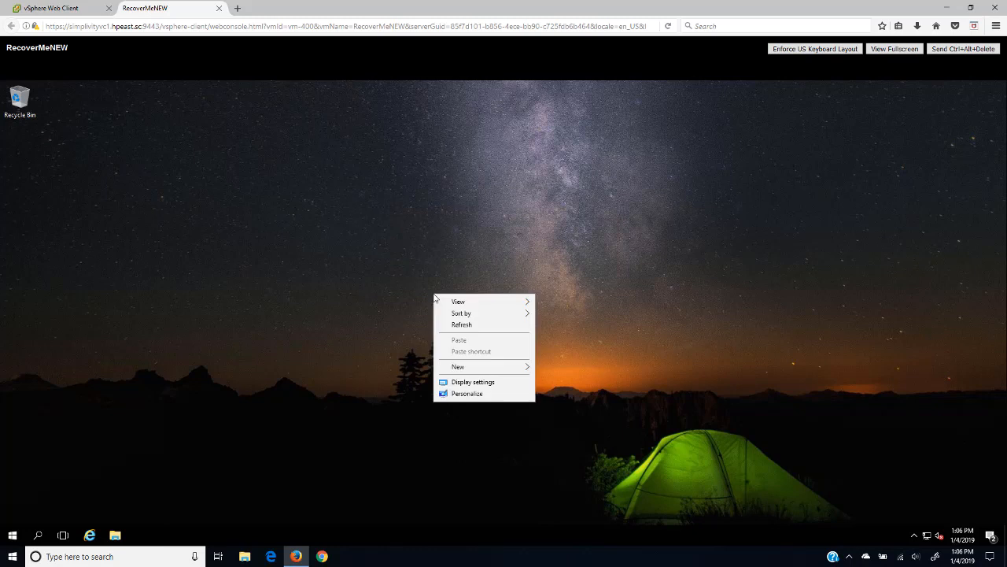
{"action": "left_click", "coordinate": [474, 394]}
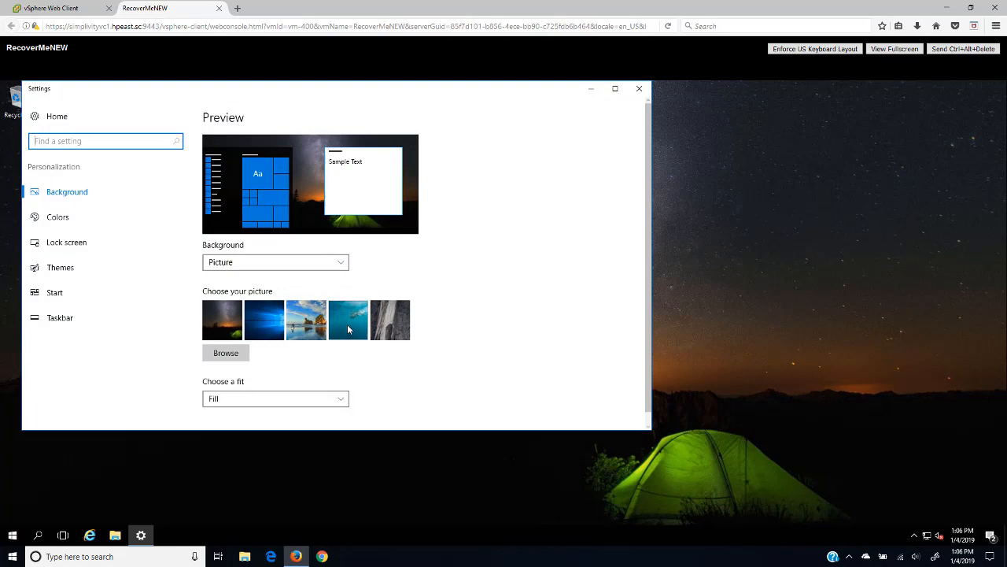
{"action": "left_click", "coordinate": [348, 328]}
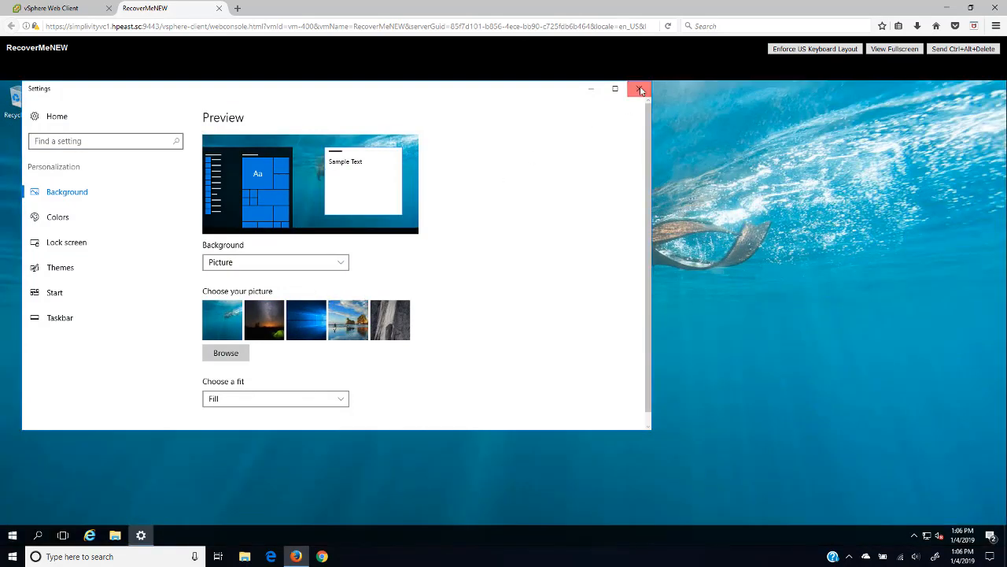
{"action": "left_click", "coordinate": [638, 89]}
Step: Create a new text document on the desktop named 'ingram Micro'
{"action": "right_click", "coordinate": [59, 184]}
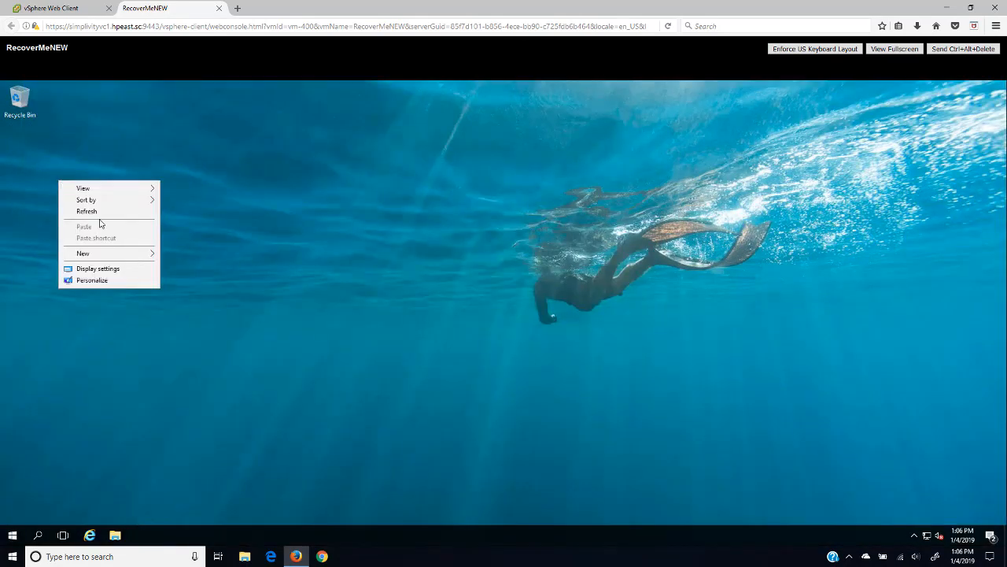
{"action": "mouse_move", "coordinate": [109, 256]}
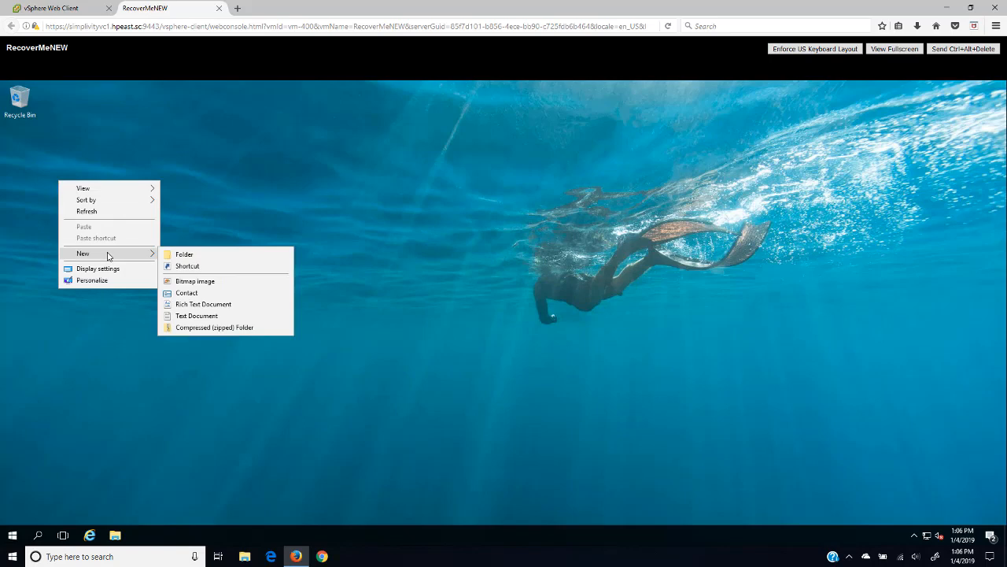
{"action": "left_click", "coordinate": [195, 315]}
{"action": "key", "text": "BackSpace"}
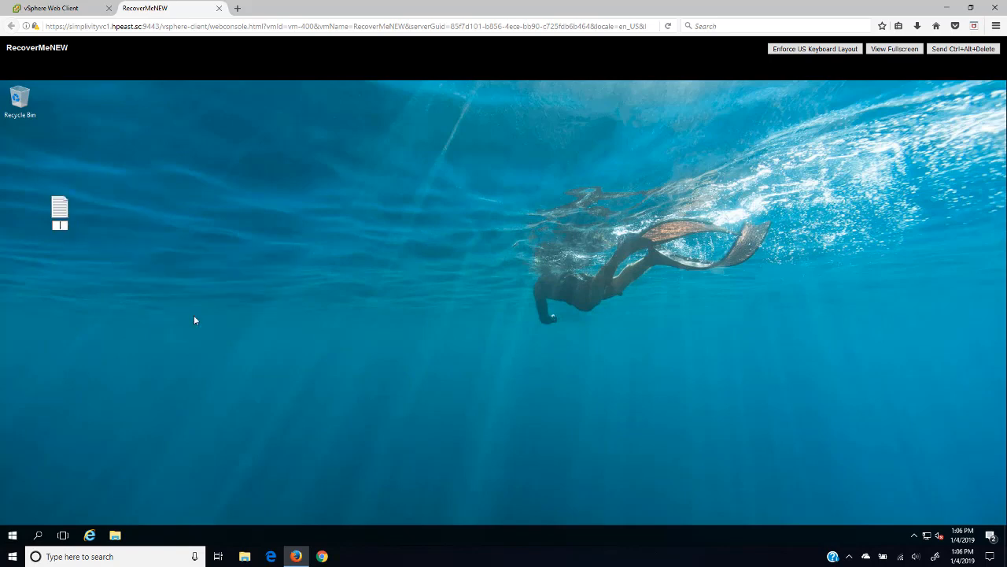
{"action": "type", "text": "ingram Micro"}
{"action": "left_click", "coordinate": [63, 211]}
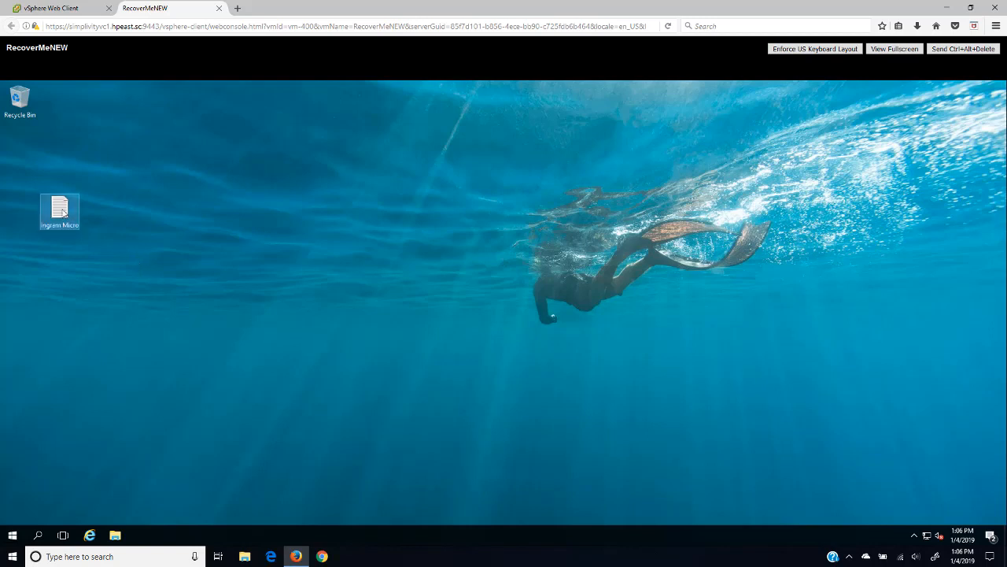
Step: Write 'Our Important Data' in Ingram Micro, save it, place it below Recycle Bin, and close the console
{"action": "double_click", "coordinate": [63, 211]}
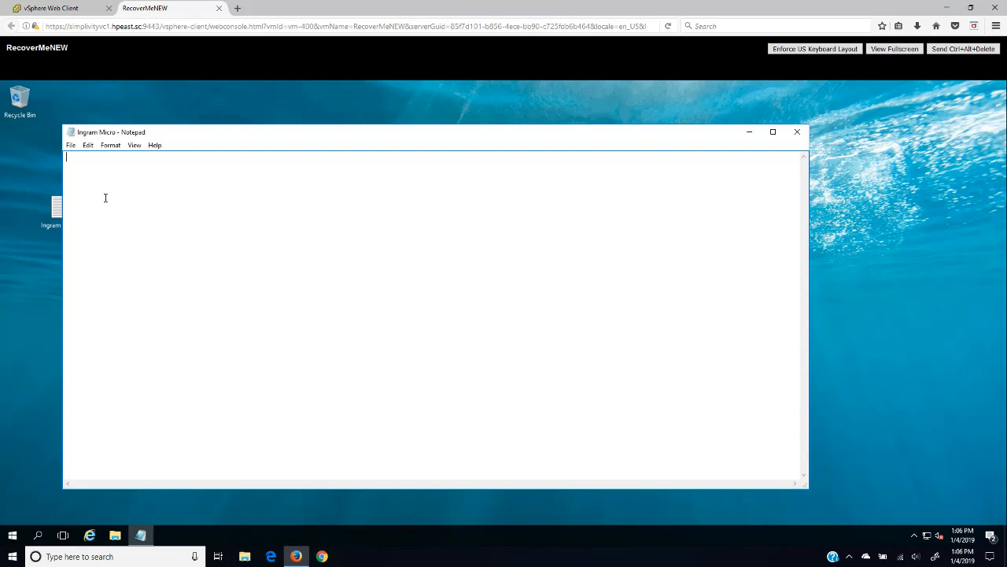
{"action": "type", "text": "Our Important Data"}
{"action": "left_click", "coordinate": [70, 145]}
{"action": "left_click", "coordinate": [92, 186]}
{"action": "left_click", "coordinate": [798, 131]}
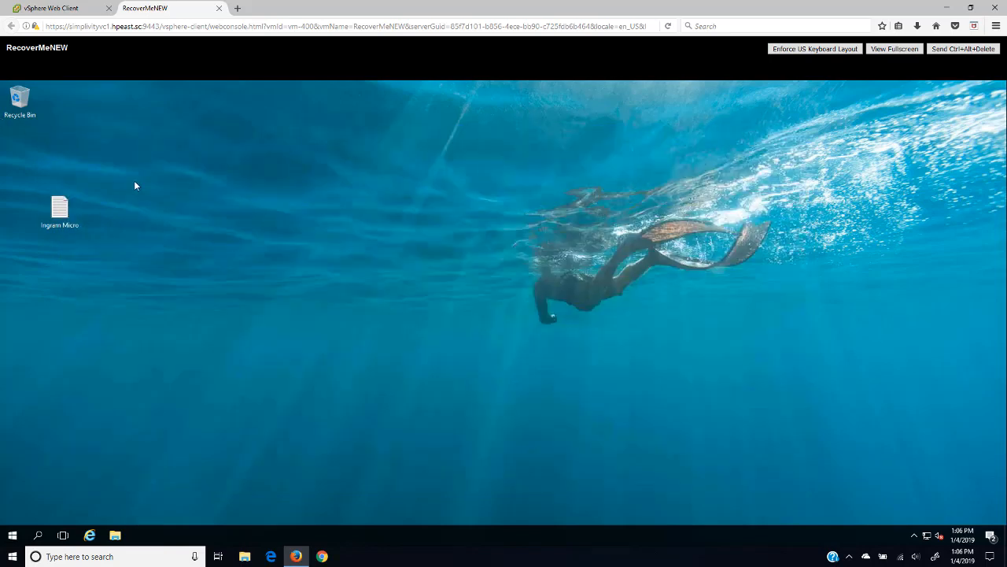
{"action": "left_click_drag", "start_coordinate": [63, 207], "coordinate": [17, 142]}
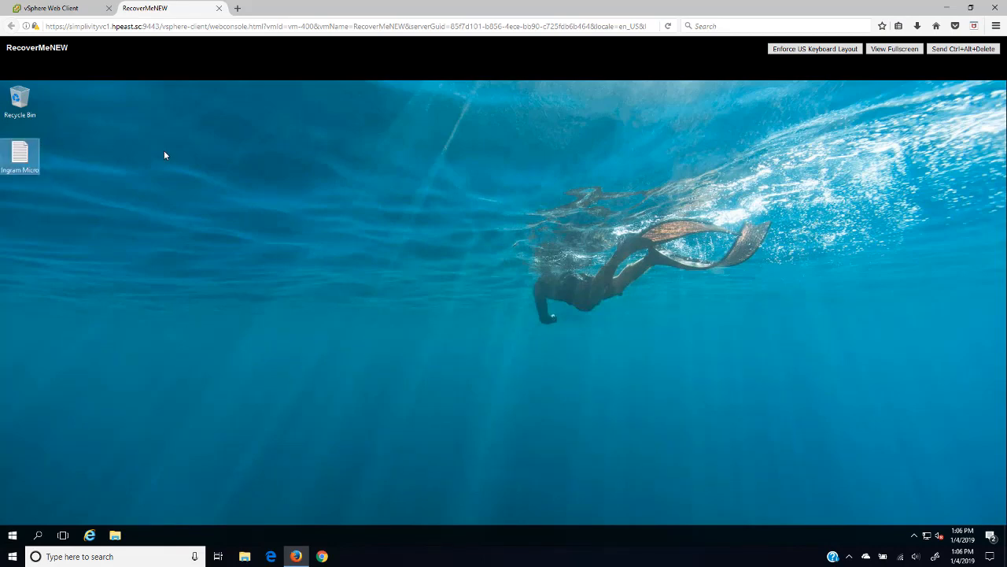
{"action": "left_click", "coordinate": [219, 8]}
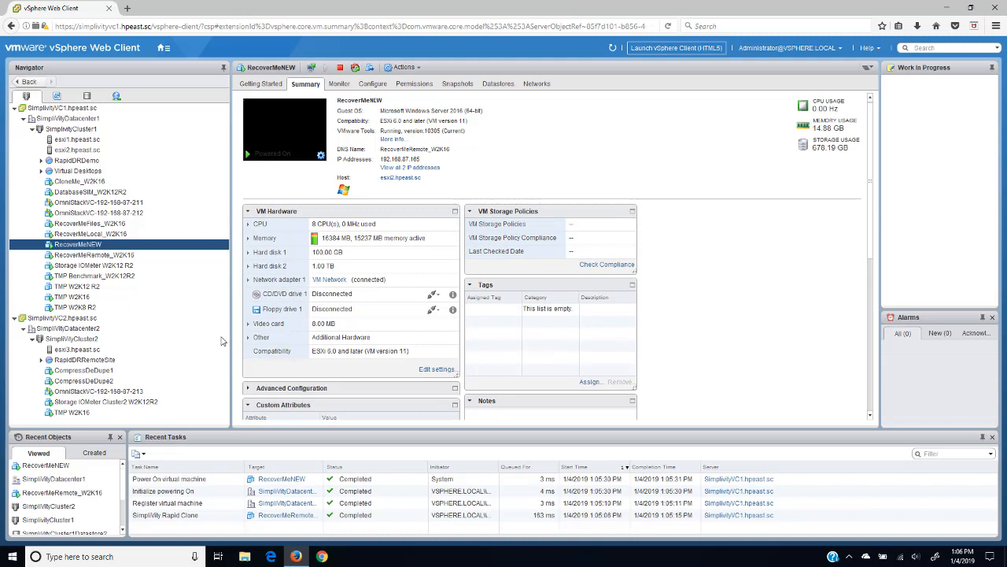
{"action": "left_click", "coordinate": [89, 247]}
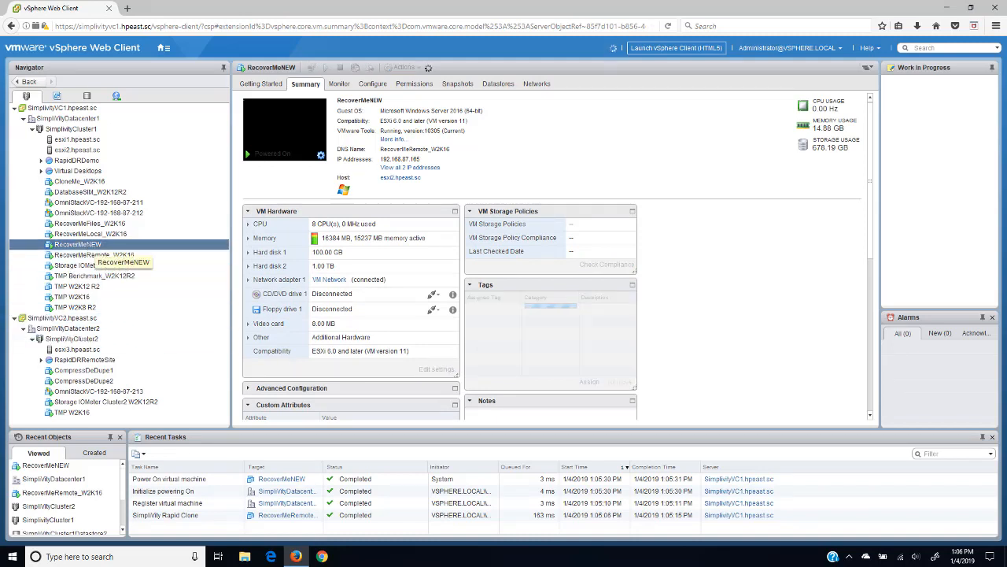
{"action": "right_click", "coordinate": [89, 247]}
{"action": "mouse_move", "coordinate": [187, 529]}
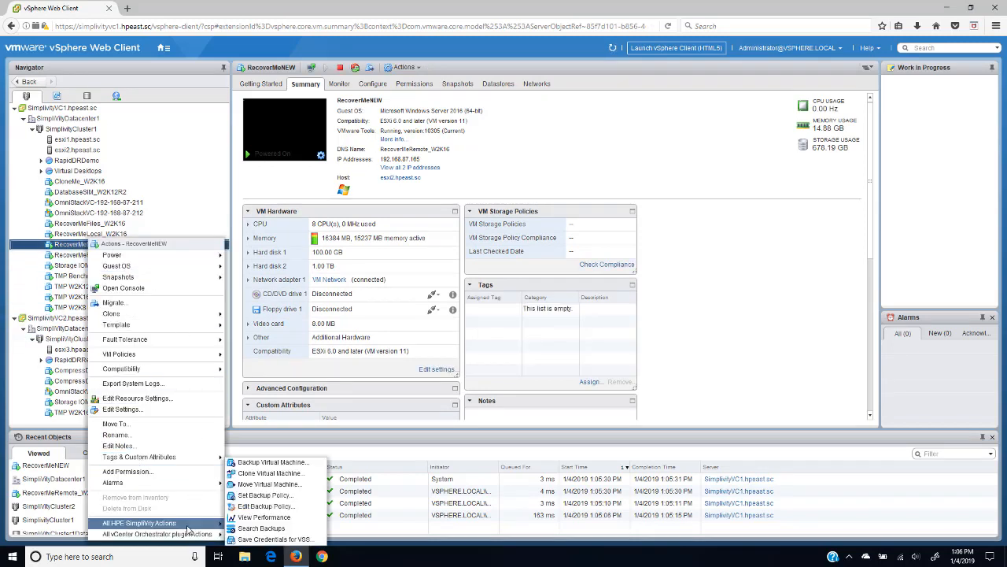
{"action": "left_click", "coordinate": [267, 506]}
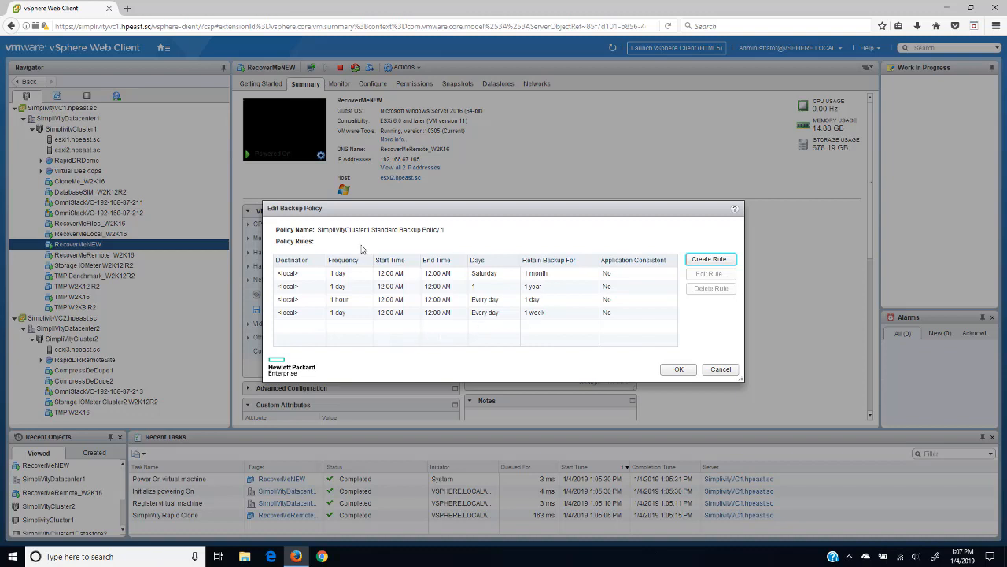
{"action": "left_click", "coordinate": [721, 369]}
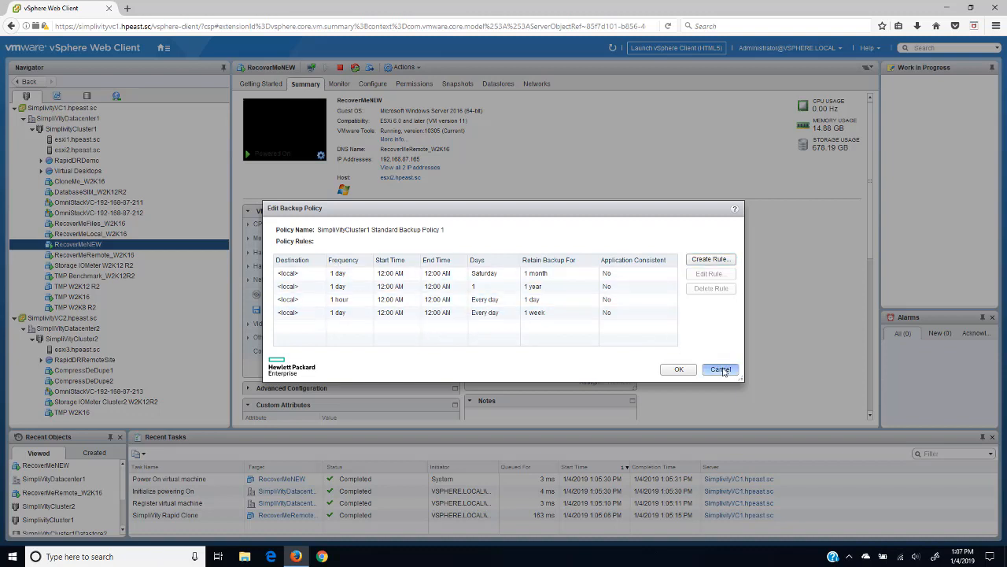
Step: Run an HPE SimpliVity Backup Virtual Machine on RecoverMeNEW, named RemoteBackupOne, destined for SimplivityCluster2
{"action": "right_click", "coordinate": [78, 246]}
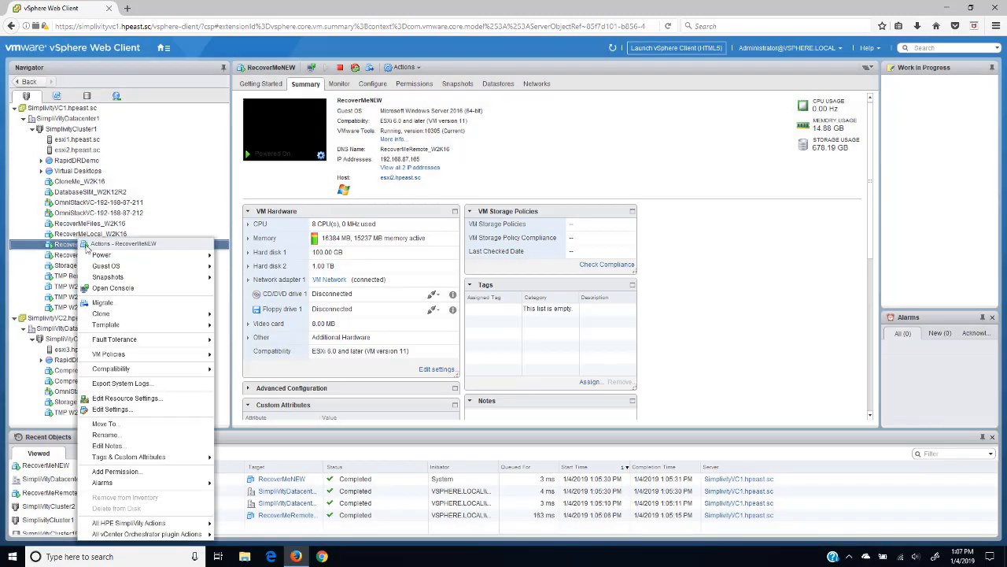
{"action": "mouse_move", "coordinate": [166, 524]}
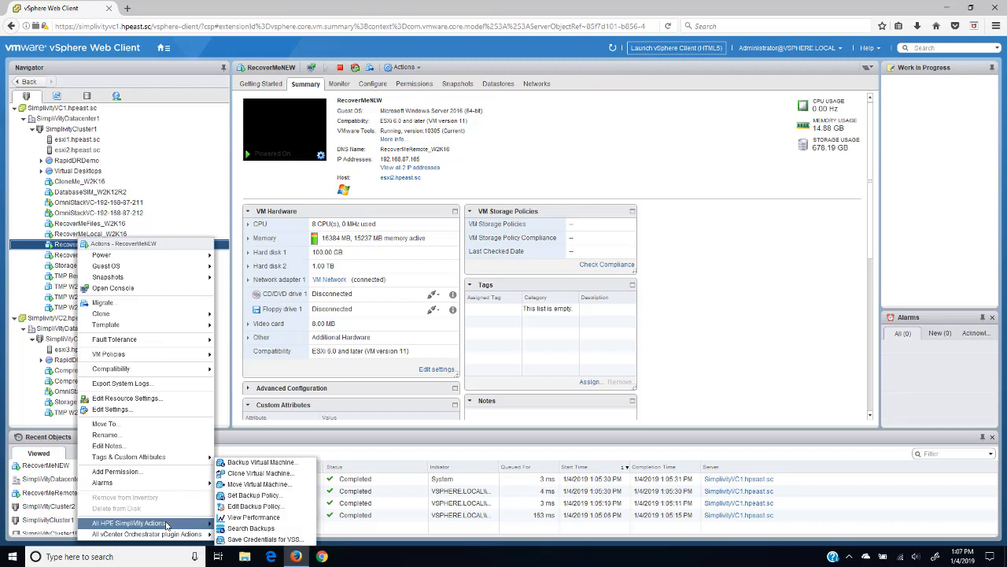
{"action": "left_click", "coordinate": [268, 462]}
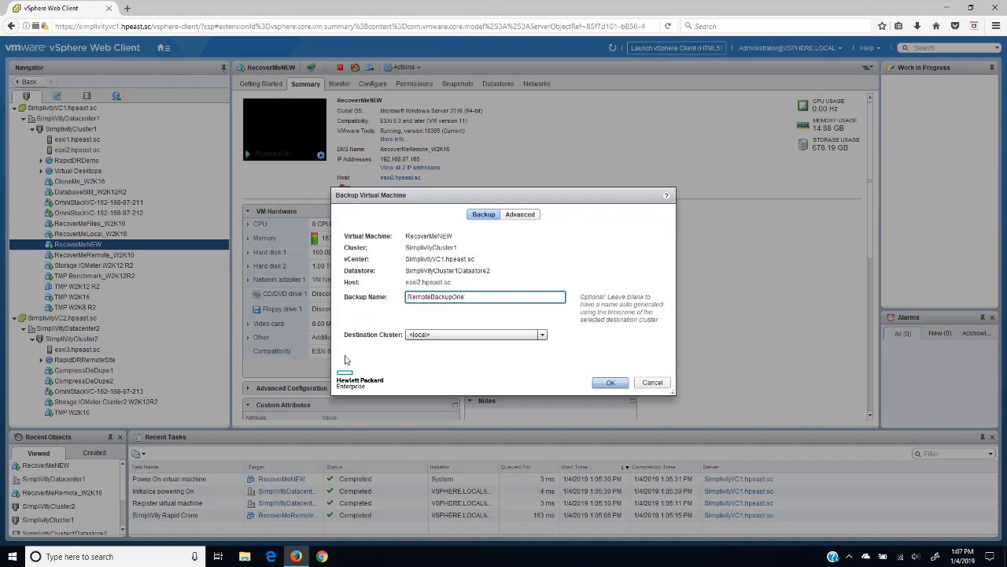
{"action": "left_click", "coordinate": [543, 335]}
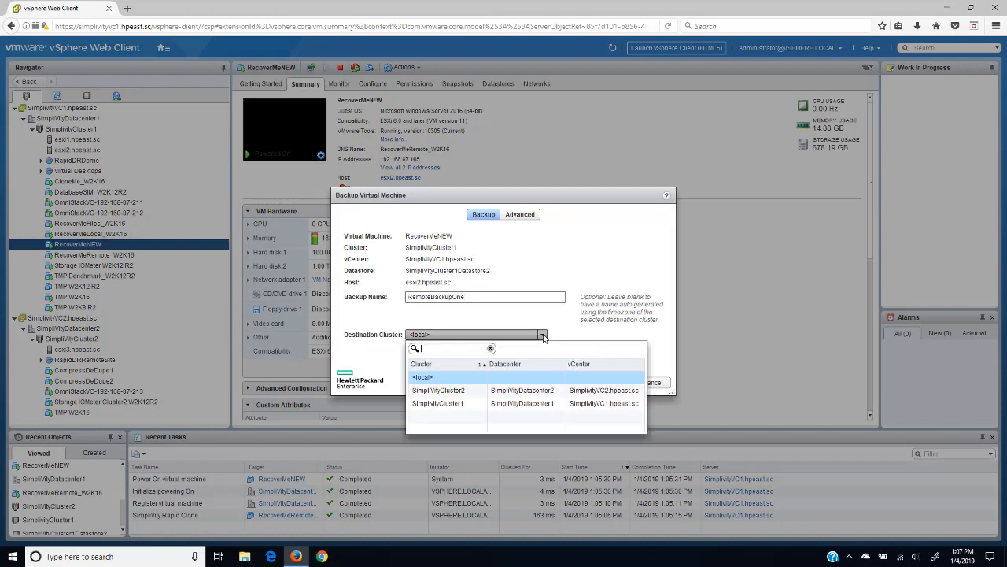
{"action": "left_click", "coordinate": [455, 389]}
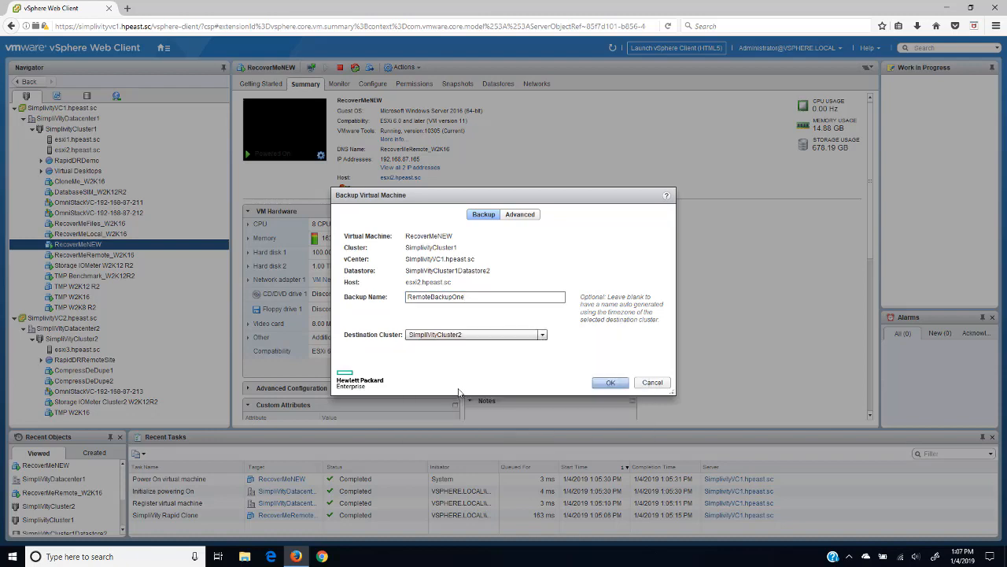
{"action": "left_click", "coordinate": [610, 383]}
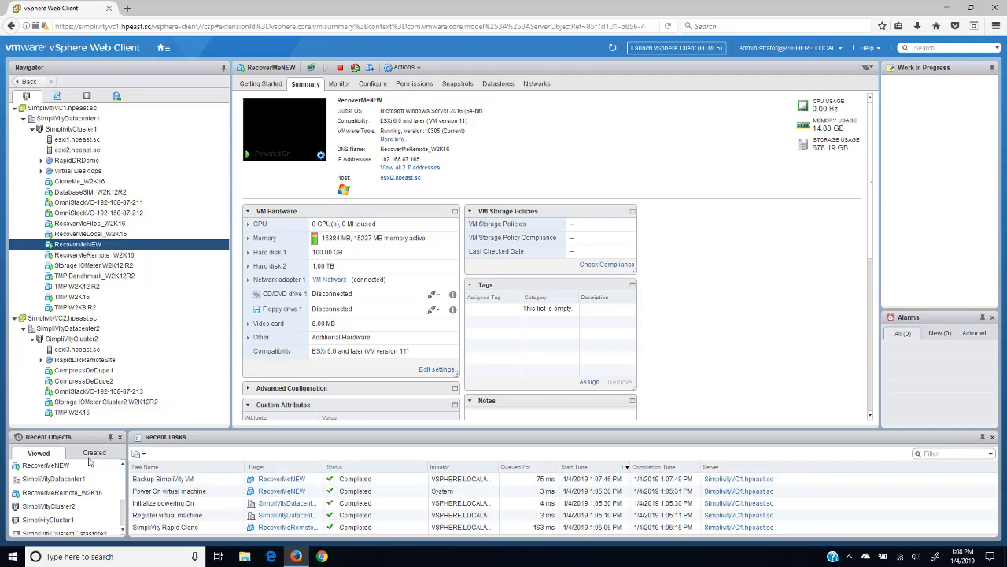
Step: Power off RecoverMeNEW and confirm with Yes
{"action": "right_click", "coordinate": [83, 244]}
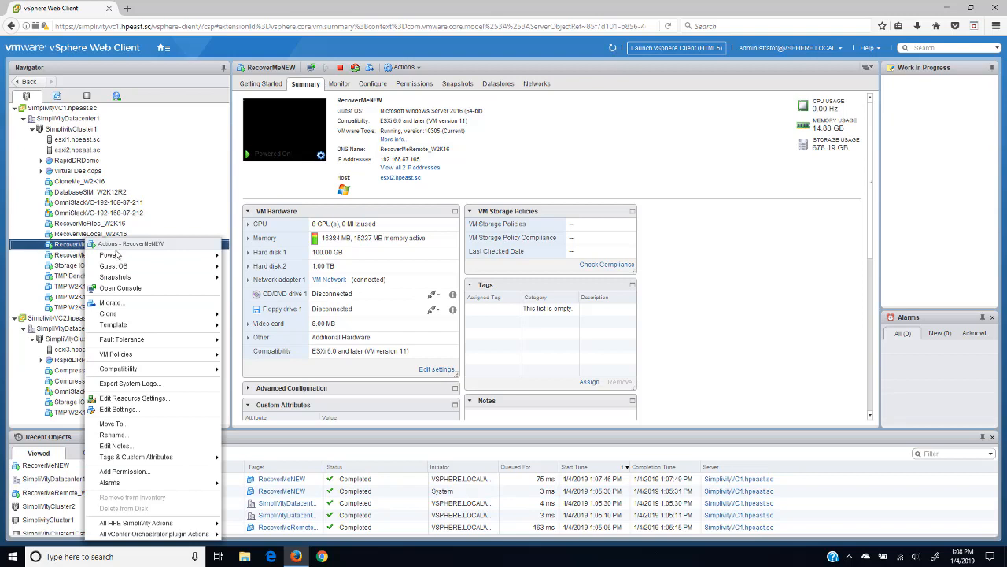
{"action": "mouse_move", "coordinate": [148, 258]}
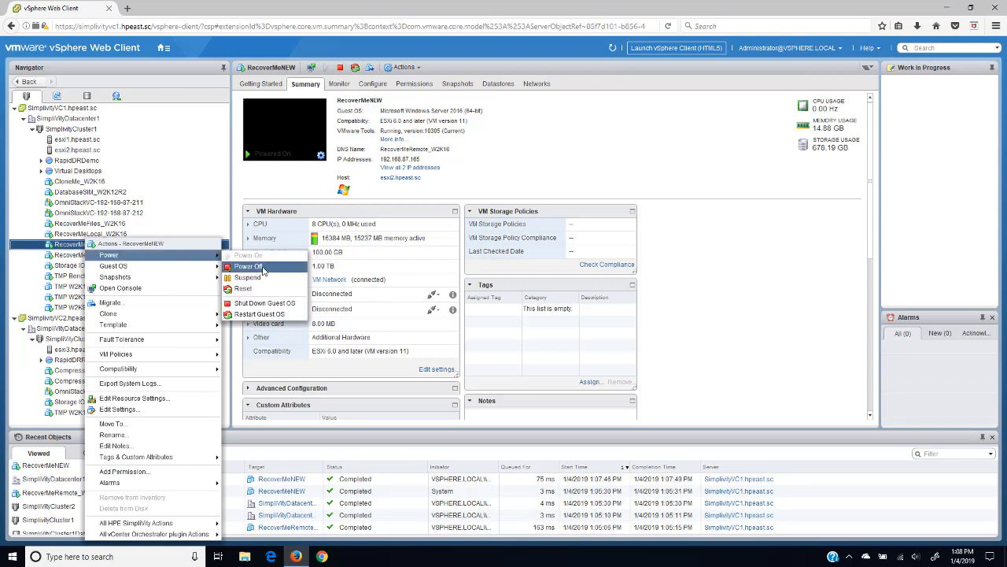
{"action": "left_click", "coordinate": [251, 266]}
{"action": "left_click", "coordinate": [470, 308]}
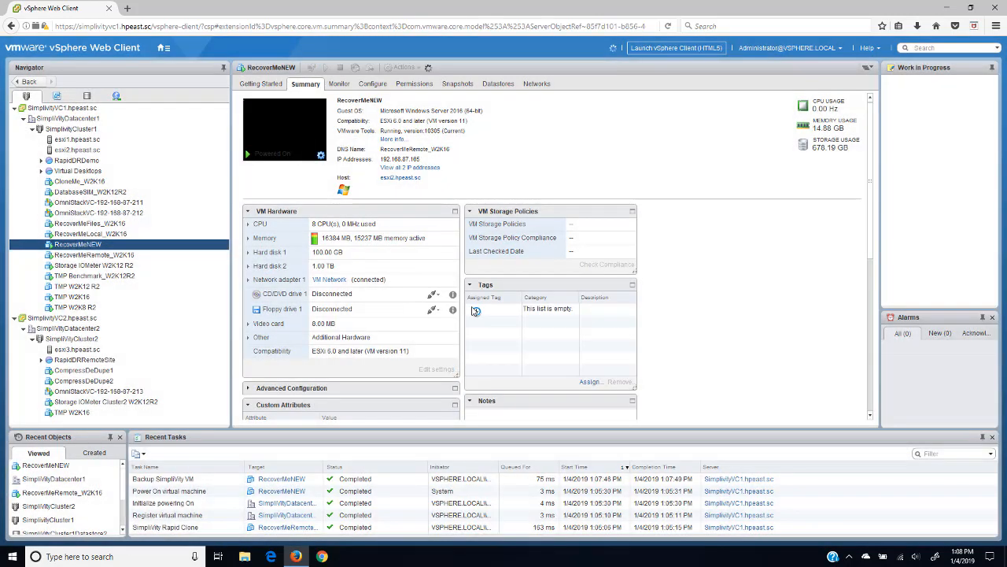
Step: Delete RecoverMeNEW from disk, confirm, and dismiss the missing-object error
{"action": "right_click", "coordinate": [73, 244]}
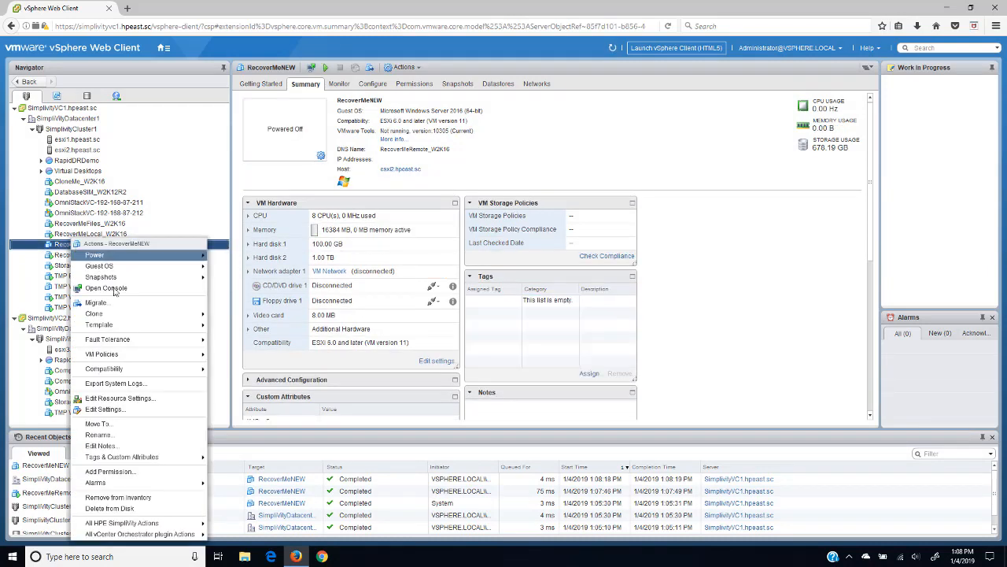
{"action": "left_click", "coordinate": [141, 508]}
{"action": "left_click", "coordinate": [480, 329]}
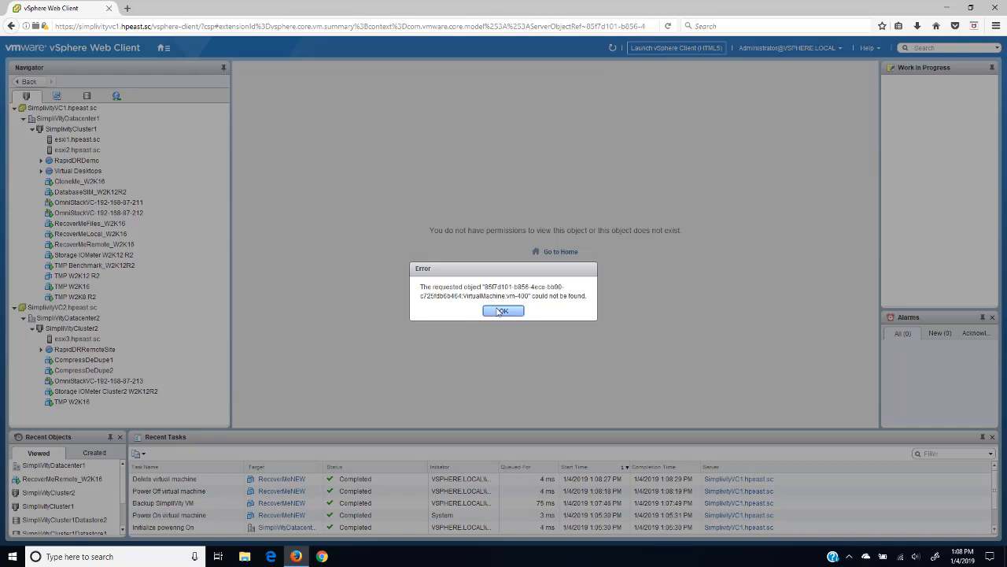
{"action": "left_click", "coordinate": [501, 311]}
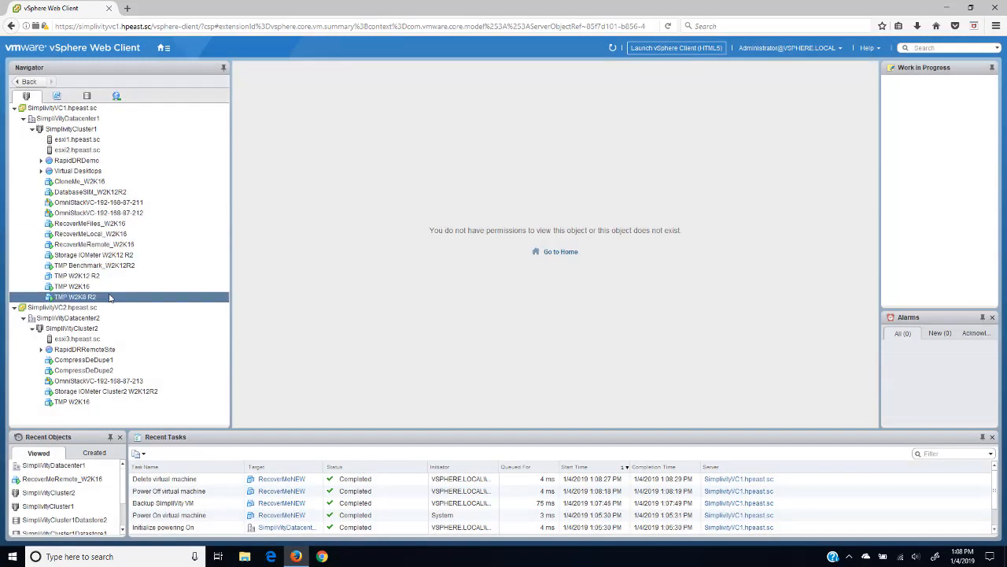
Step: Find RemoteBackupOne in SimplivityCluster2's backups sorted by Type and restore it to SimplivityCluster2Datastore1
{"action": "left_click", "coordinate": [72, 329]}
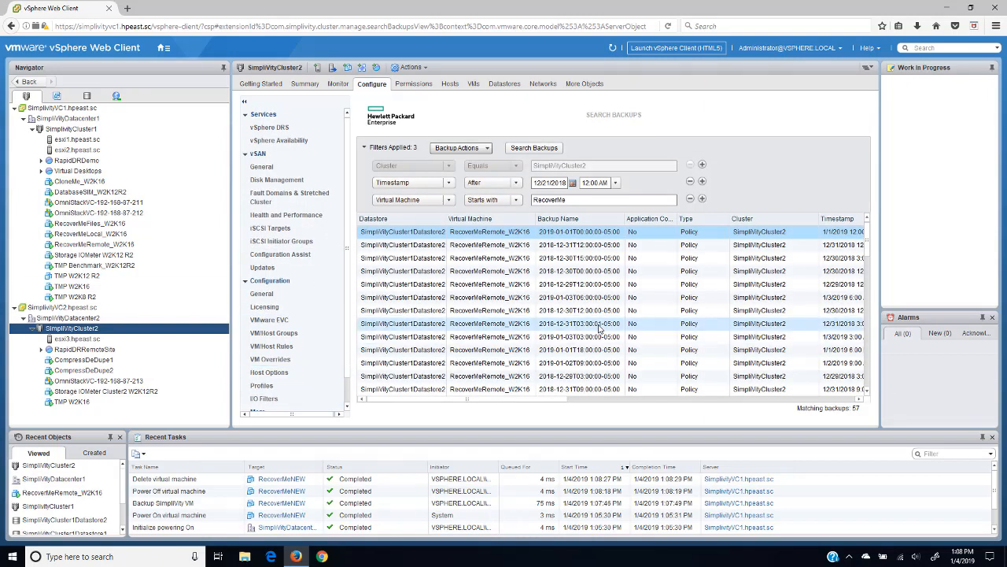
{"action": "left_click", "coordinate": [706, 221]}
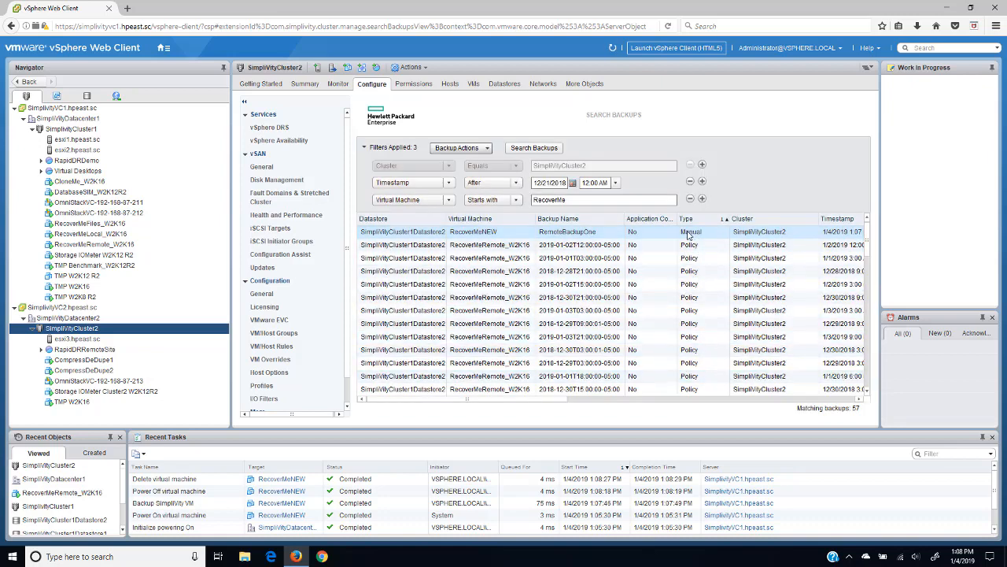
{"action": "right_click", "coordinate": [485, 236]}
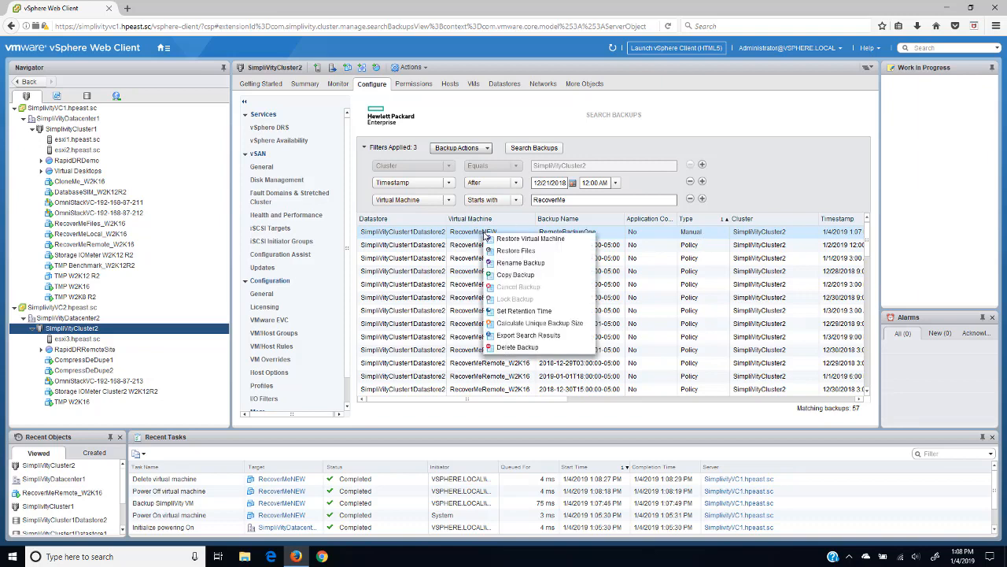
{"action": "left_click", "coordinate": [509, 239]}
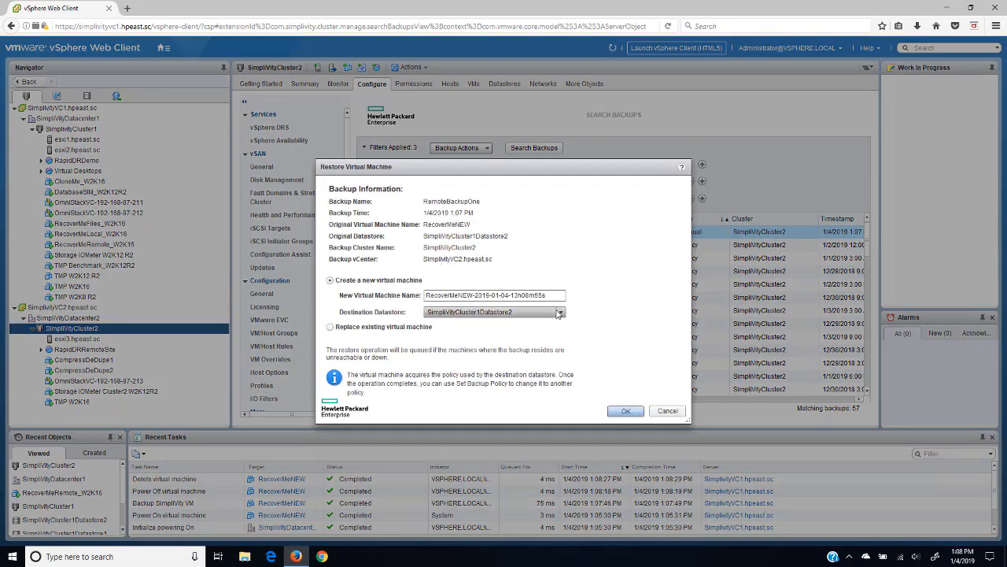
{"action": "left_click", "coordinate": [560, 314]}
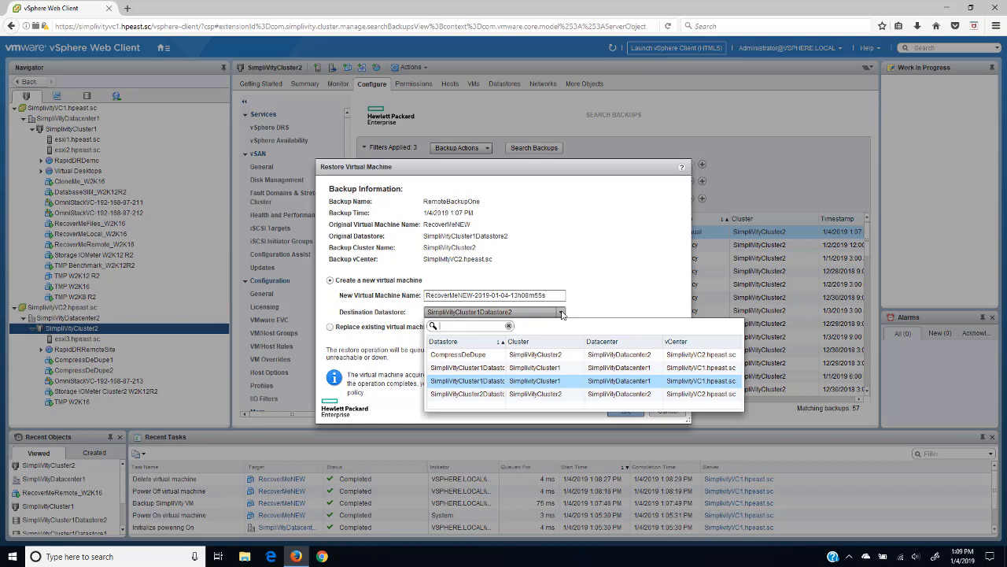
{"action": "left_click", "coordinate": [464, 394]}
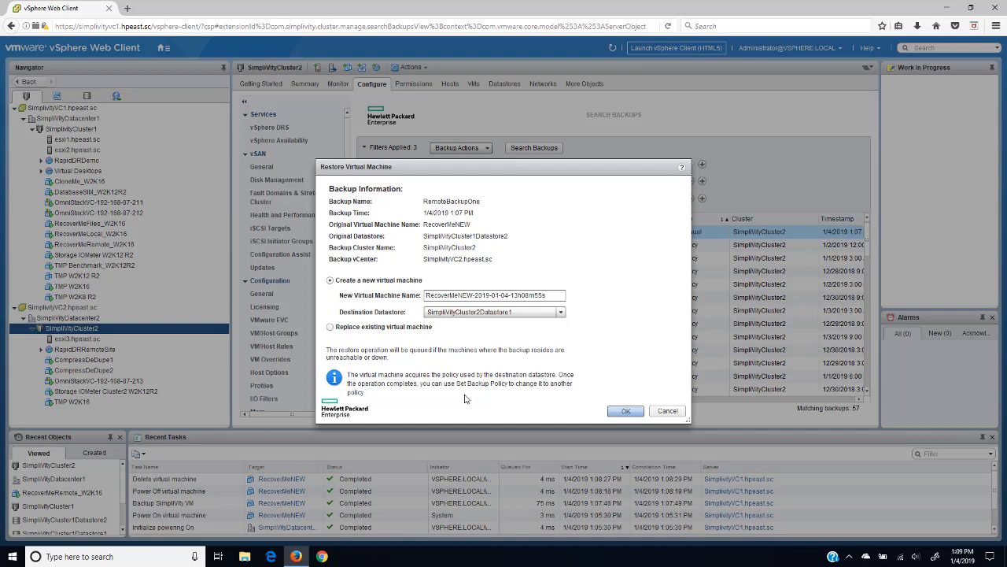
{"action": "left_click", "coordinate": [621, 410]}
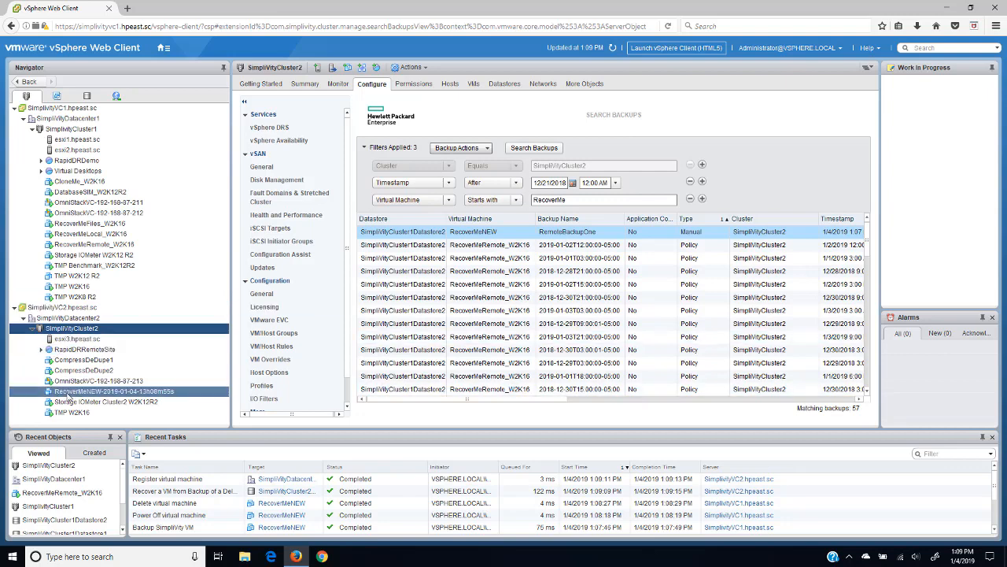
{"action": "right_click", "coordinate": [69, 398]}
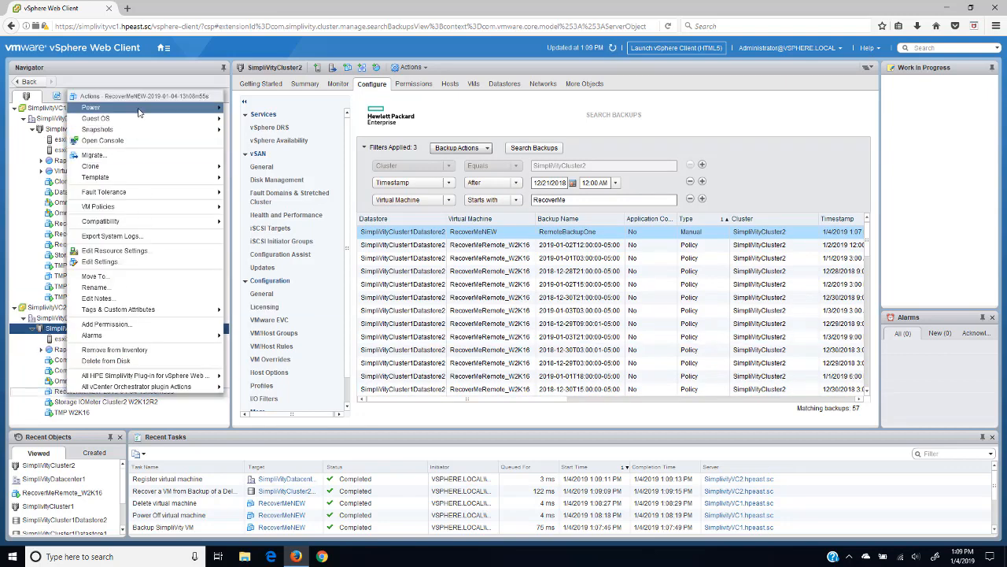
{"action": "mouse_move", "coordinate": [156, 110]}
{"action": "left_click", "coordinate": [246, 109]}
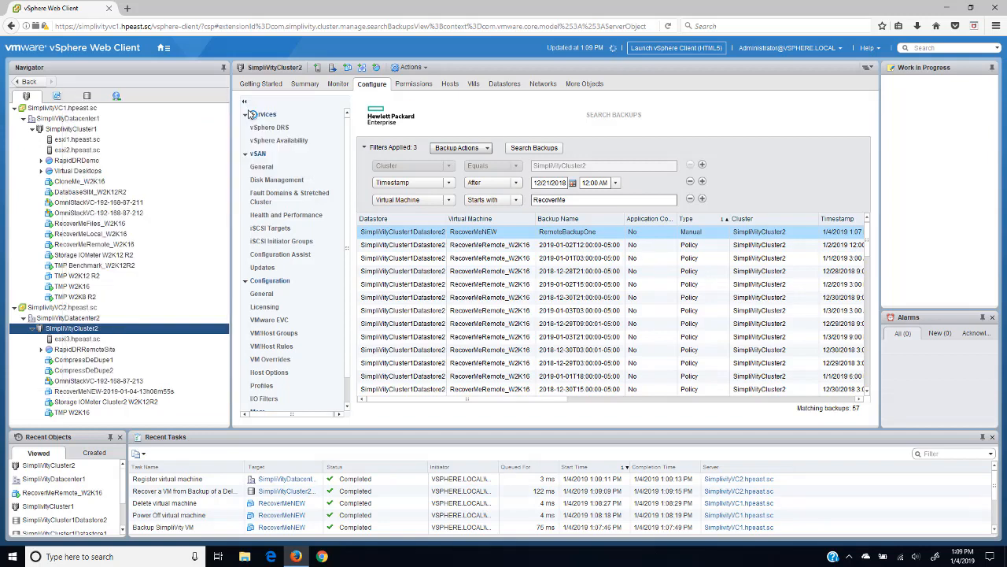
{"action": "left_click", "coordinate": [119, 393]}
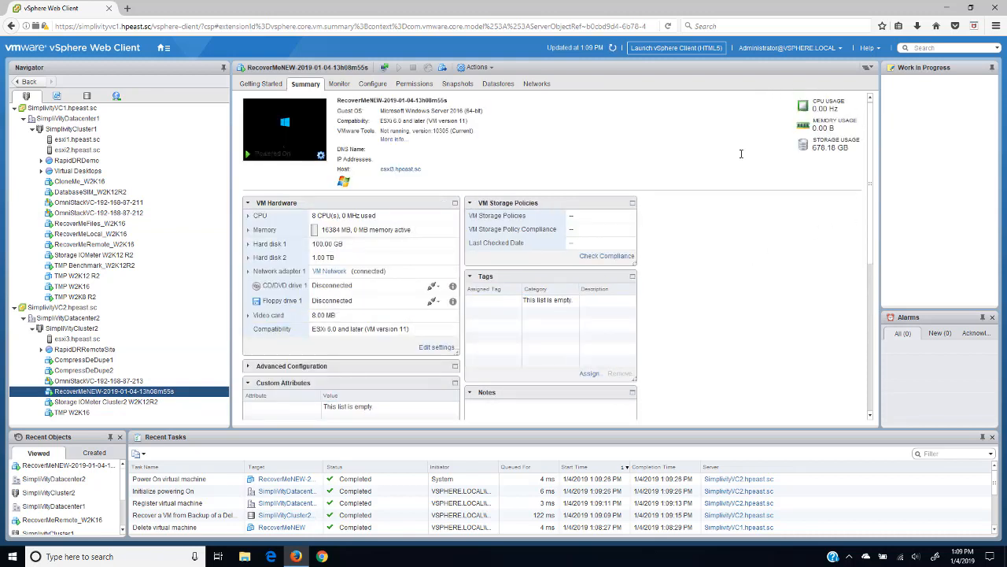
{"action": "left_click", "coordinate": [294, 143]}
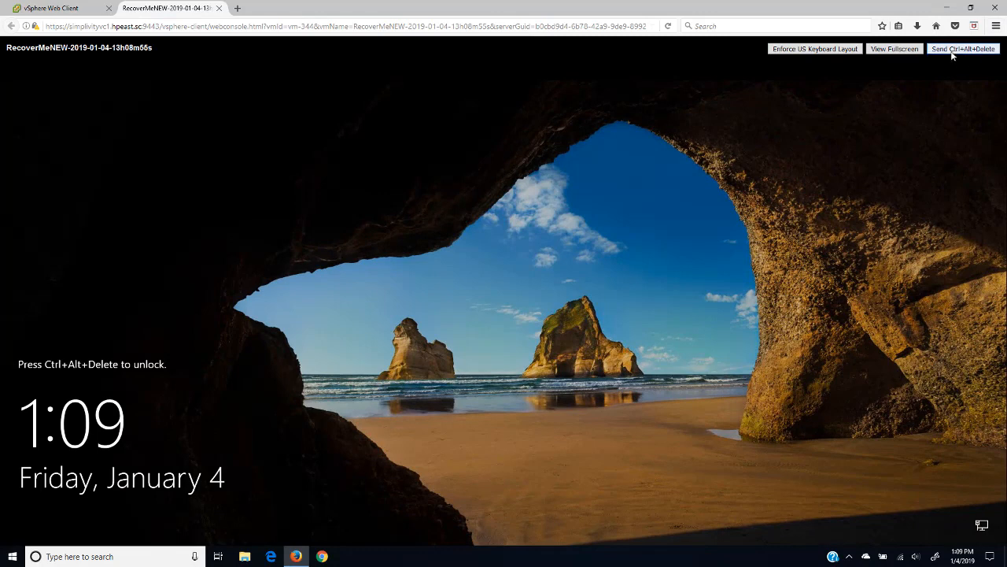
Step: Log in to the restored VM as Administrator with the account password and cancel the Shutdown Event Tracker
{"action": "left_click", "coordinate": [954, 49]}
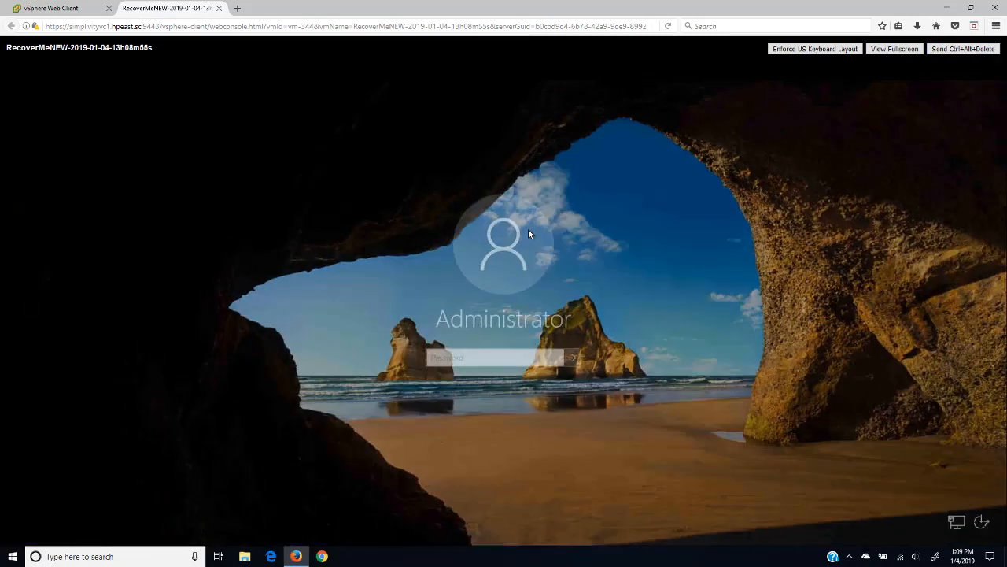
{"action": "left_click", "coordinate": [452, 359]}
{"action": "type", "text": "•"}
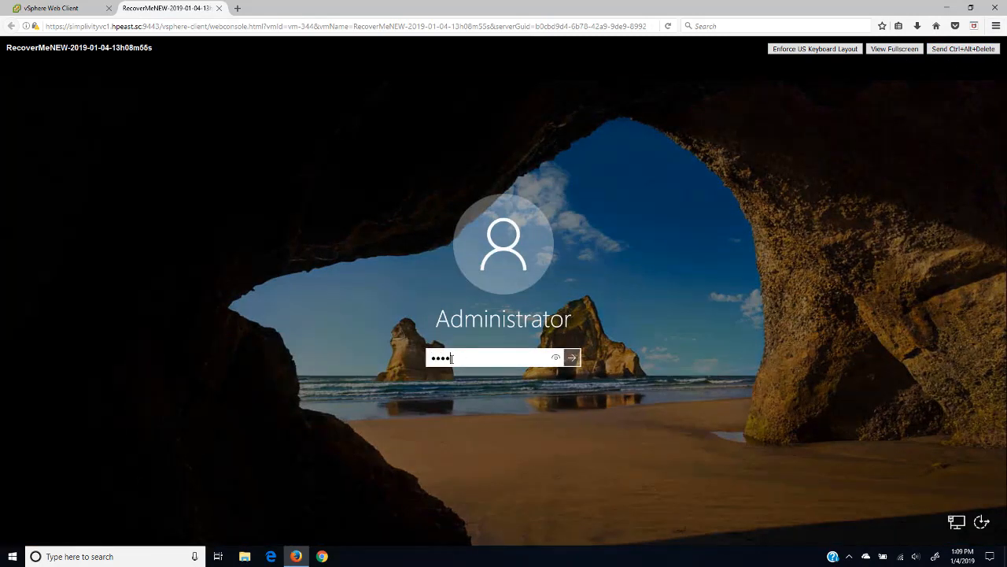
{"action": "type", "text": "•••••"}
{"action": "key", "text": "Return"}
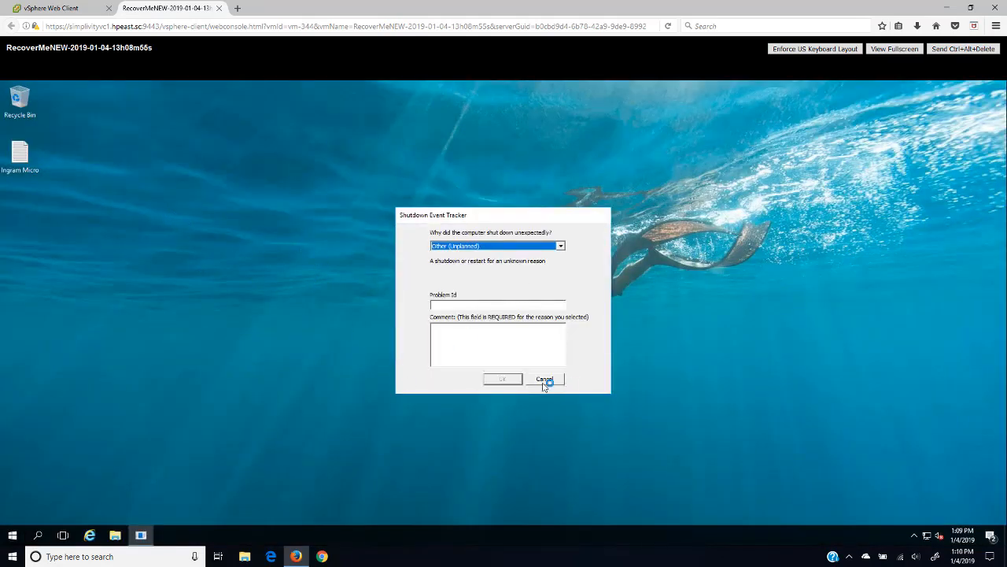
{"action": "left_click", "coordinate": [545, 380]}
Step: Set the desktop background to the grey rock-face photo through Personalize
{"action": "right_click", "coordinate": [423, 293]}
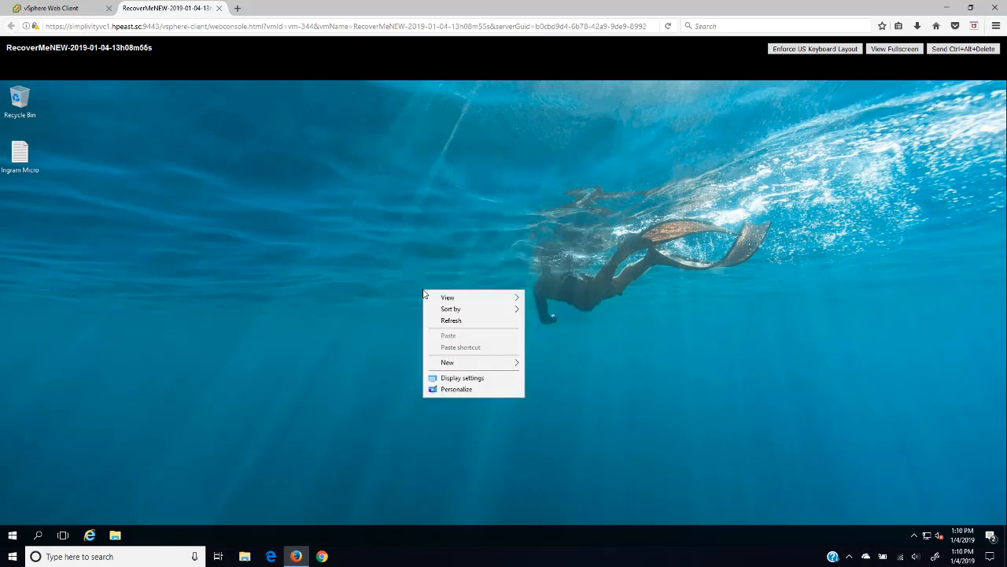
{"action": "left_click", "coordinate": [457, 388]}
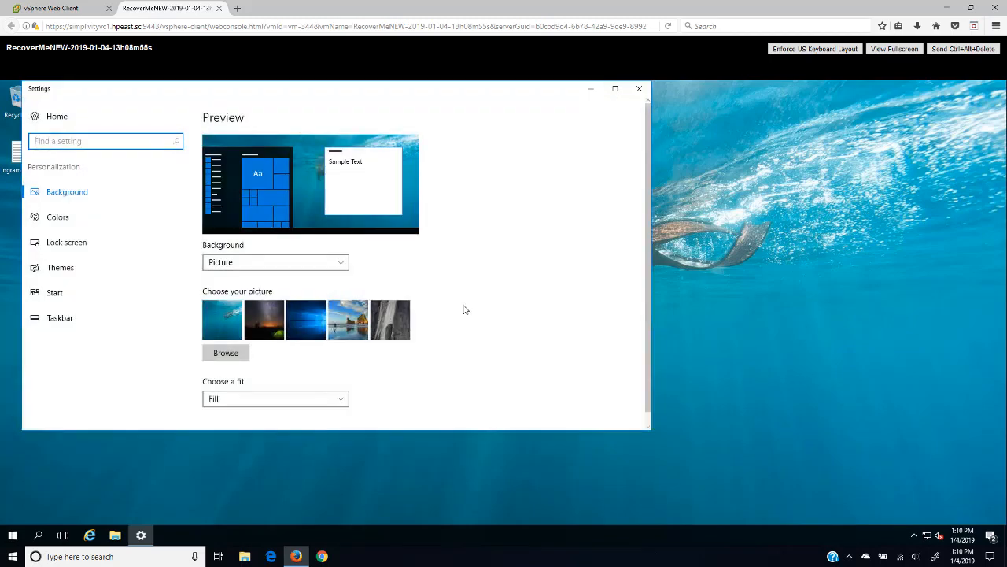
{"action": "left_click", "coordinate": [389, 326]}
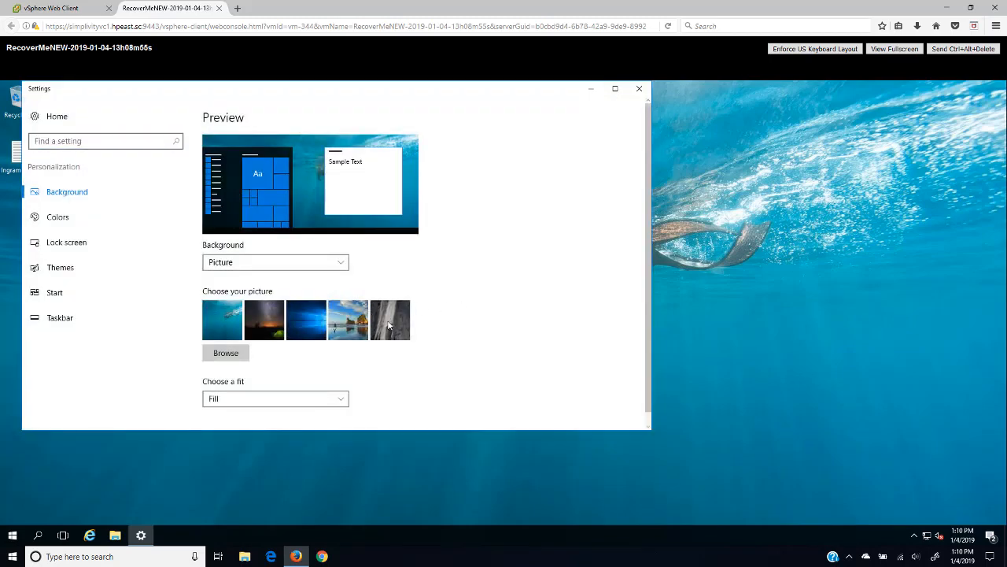
{"action": "left_click", "coordinate": [639, 88]}
Step: Create a new text document on the desktop named 'New Doc'
{"action": "right_click", "coordinate": [197, 209]}
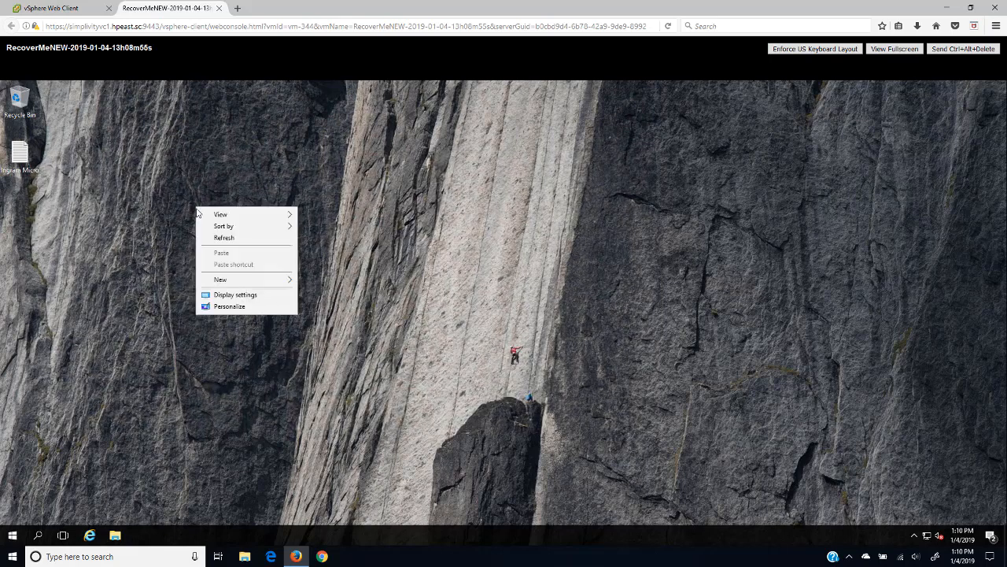
{"action": "mouse_move", "coordinate": [235, 281]}
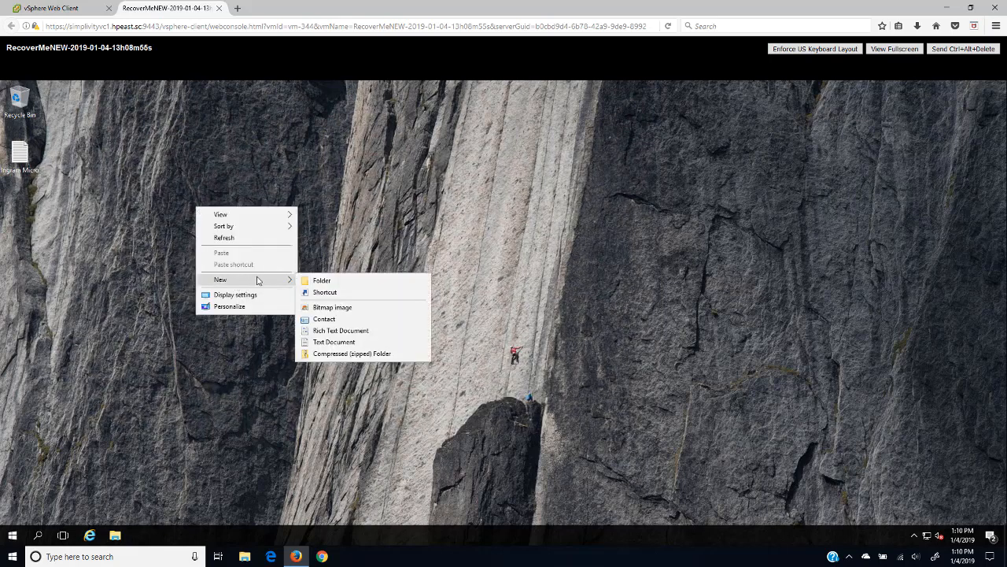
{"action": "left_click", "coordinate": [342, 341]}
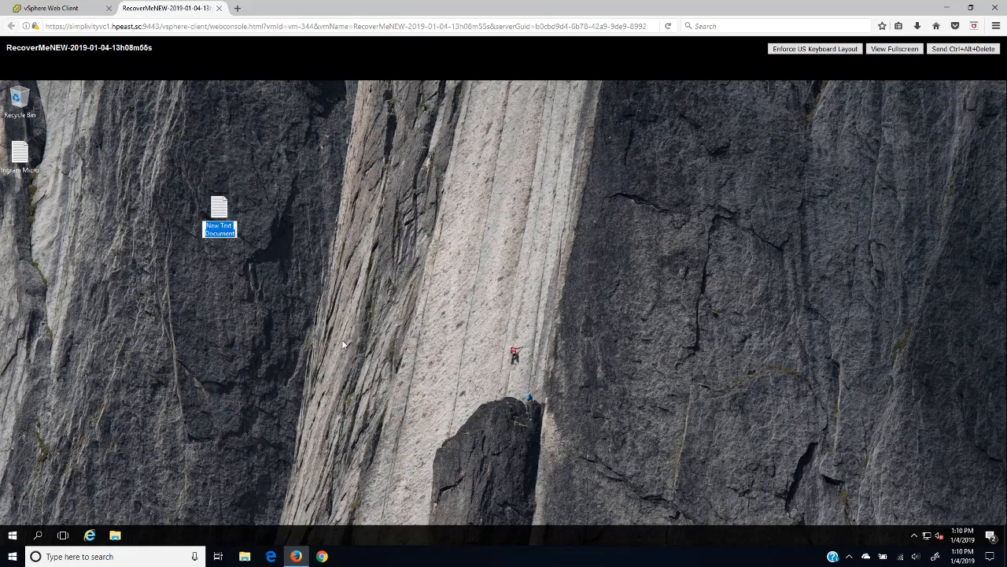
{"action": "key", "text": "BackSpace"}
{"action": "type", "text": "New"}
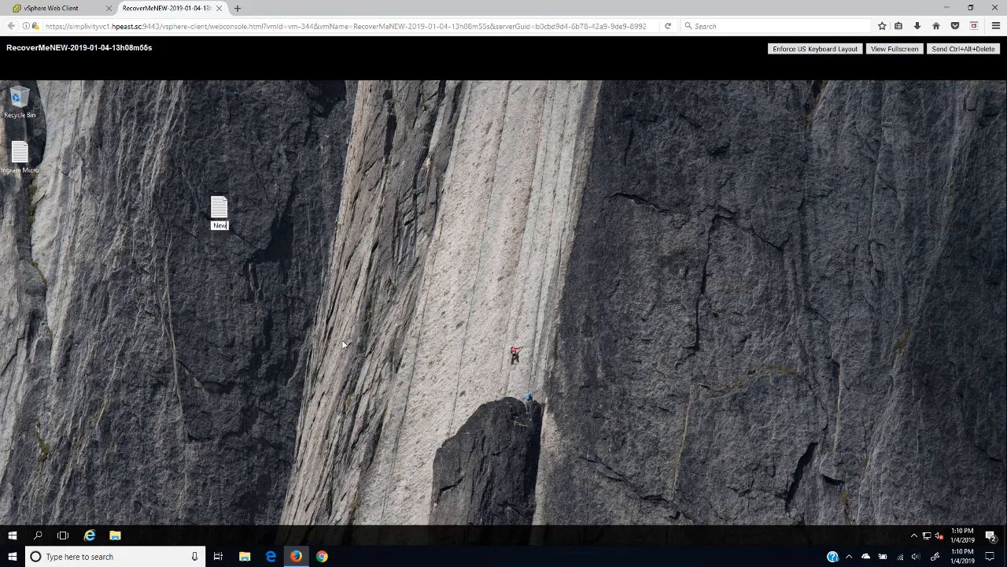
{"action": "type", "text": " Doc"}
{"action": "left_click", "coordinate": [221, 219]}
Step: Put 'Ingram Micro' in New Doc, save and close it, and move its icon to the left column
{"action": "double_click", "coordinate": [221, 218]}
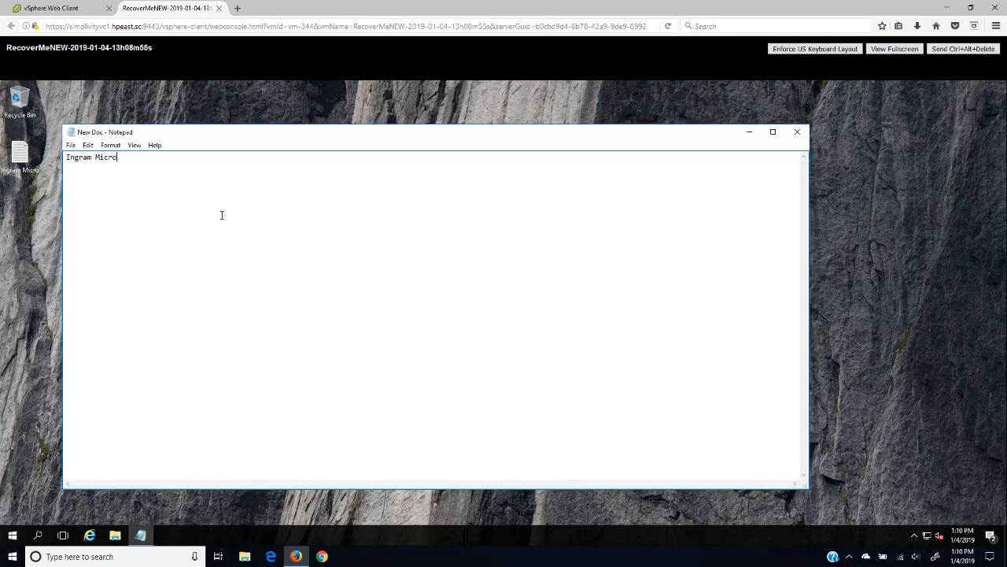
{"action": "left_click", "coordinate": [71, 145]}
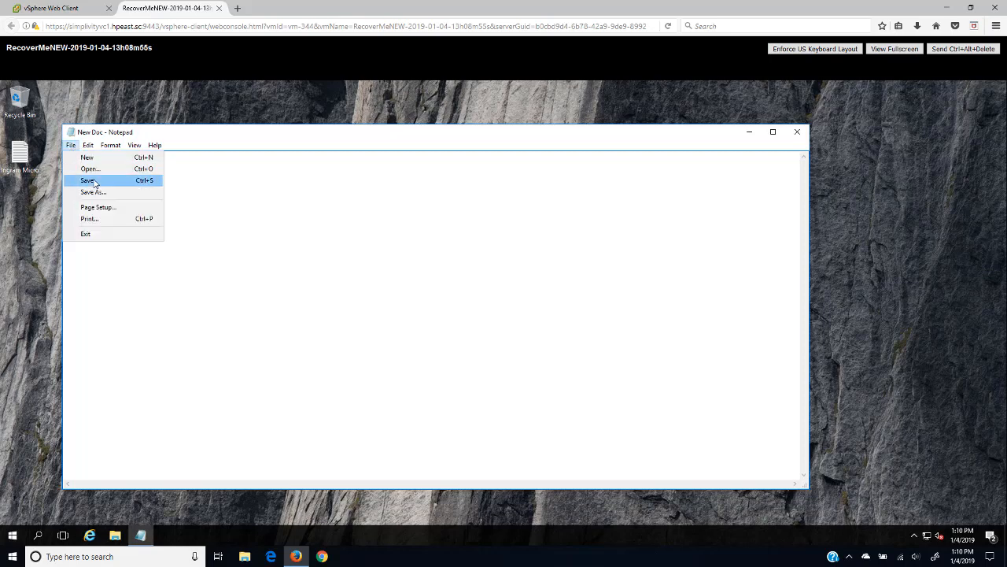
{"action": "left_click", "coordinate": [88, 182]}
{"action": "left_click", "coordinate": [797, 134]}
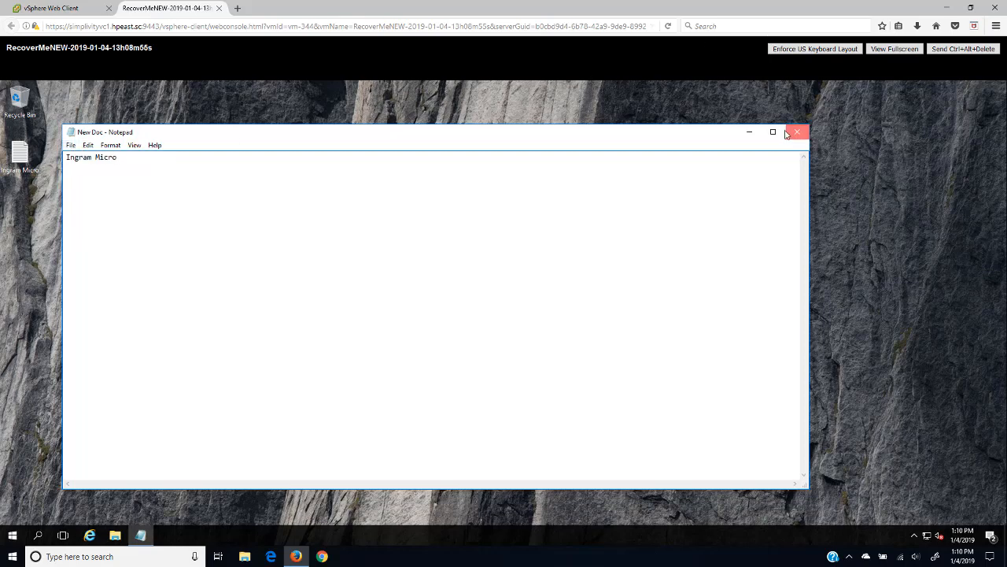
{"action": "left_click_drag", "start_coordinate": [235, 207], "coordinate": [16, 203]}
Step: Close the console, then back up the restored VM as SecondBackup to SimplivityCluster1
{"action": "left_click", "coordinate": [218, 8]}
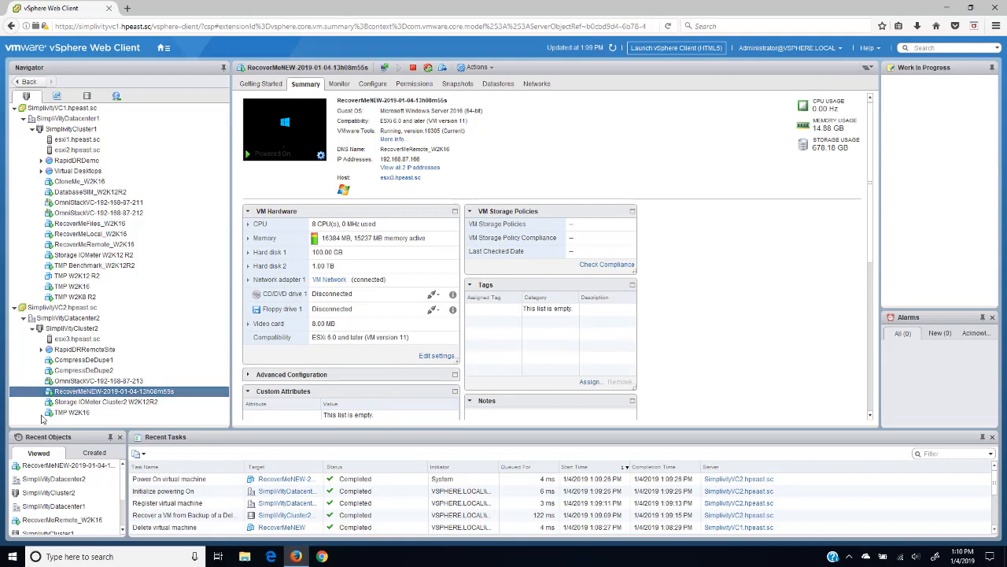
{"action": "right_click", "coordinate": [83, 391]}
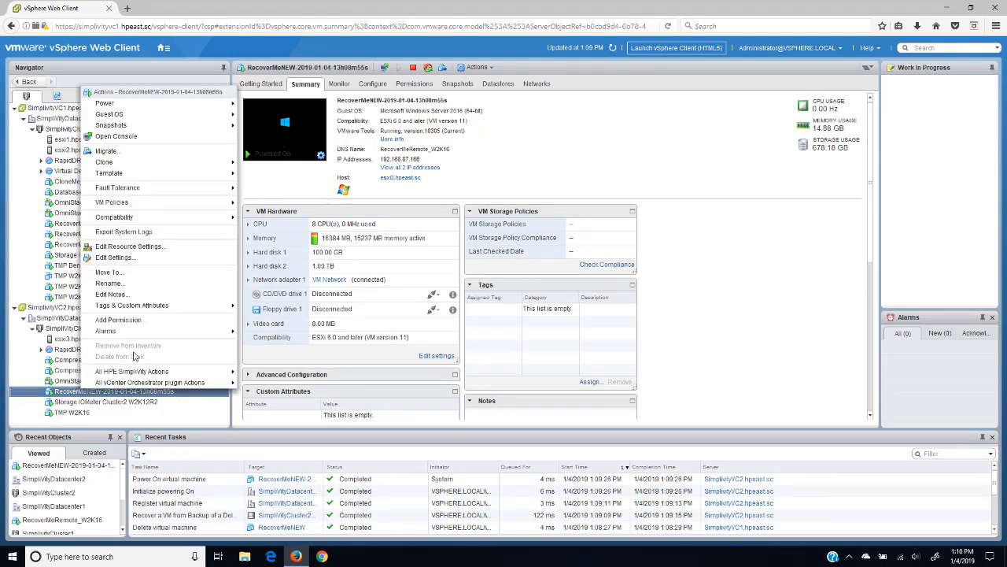
{"action": "mouse_move", "coordinate": [134, 378]}
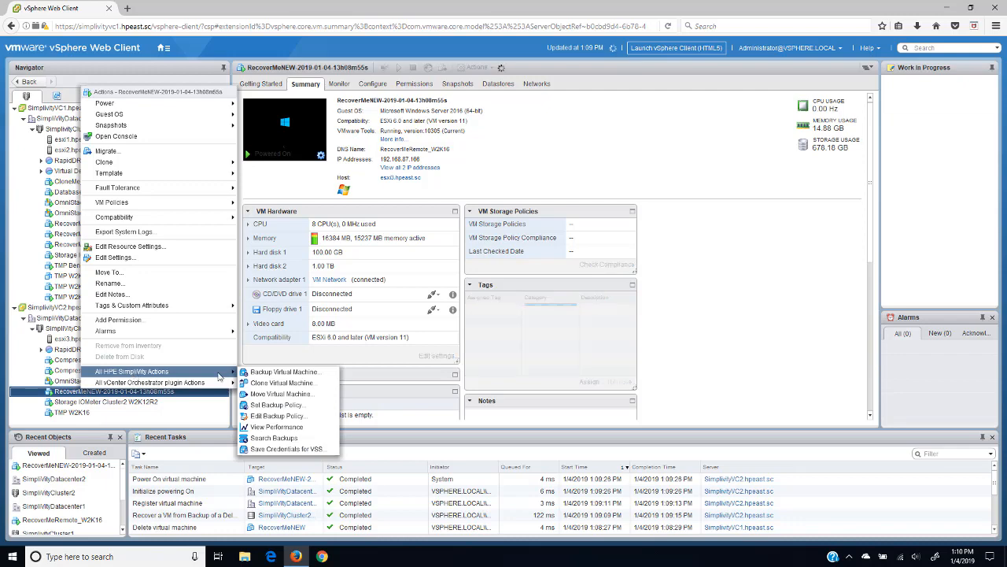
{"action": "left_click", "coordinate": [262, 373]}
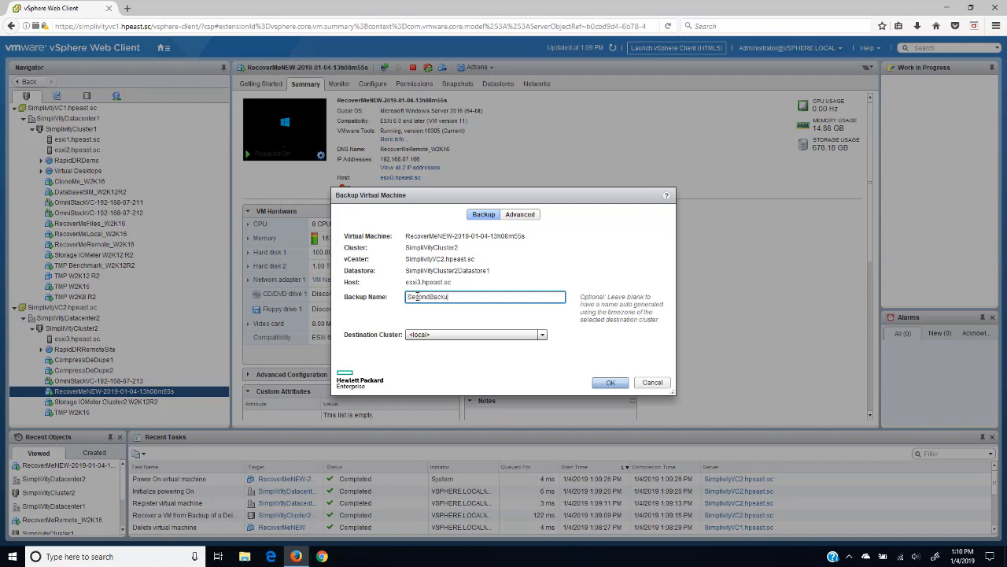
{"action": "left_click", "coordinate": [542, 334]}
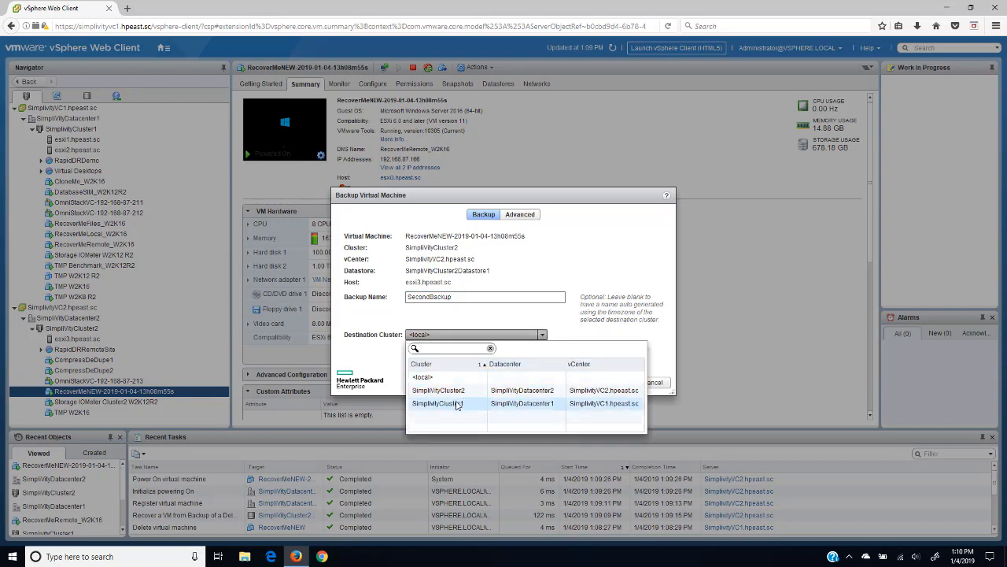
{"action": "left_click", "coordinate": [459, 402]}
{"action": "left_click", "coordinate": [611, 383]}
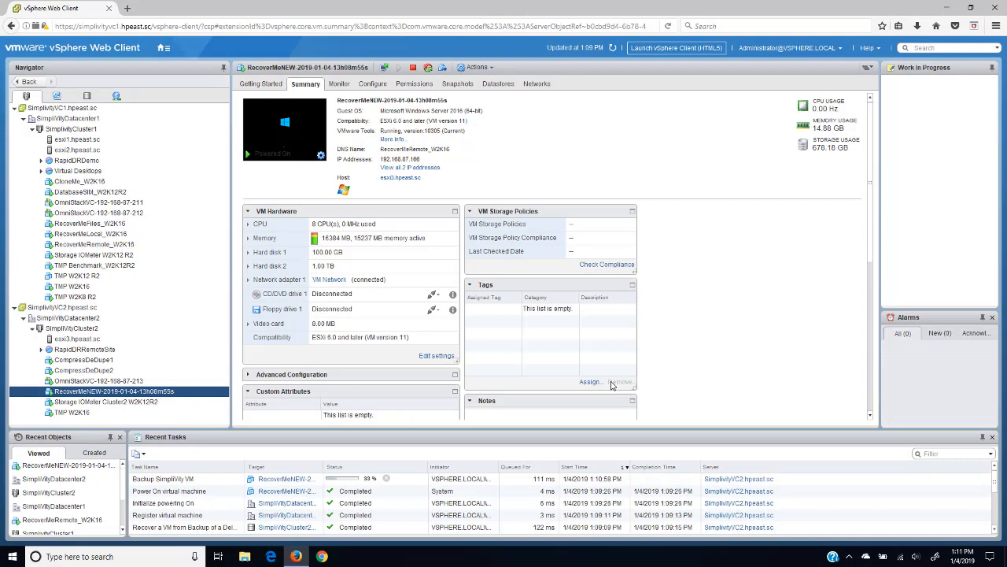
{"action": "right_click", "coordinate": [96, 393]}
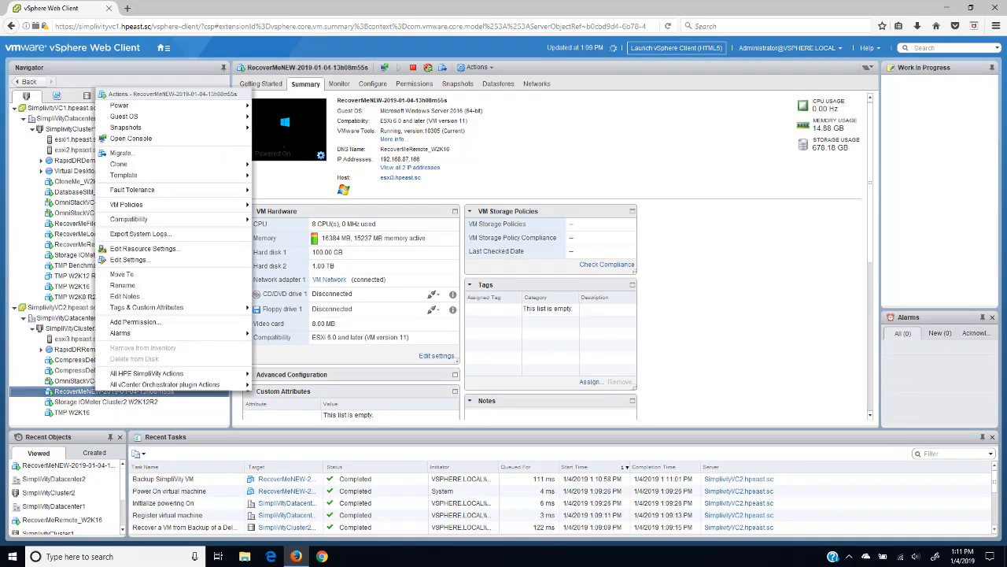
{"action": "mouse_move", "coordinate": [138, 110]}
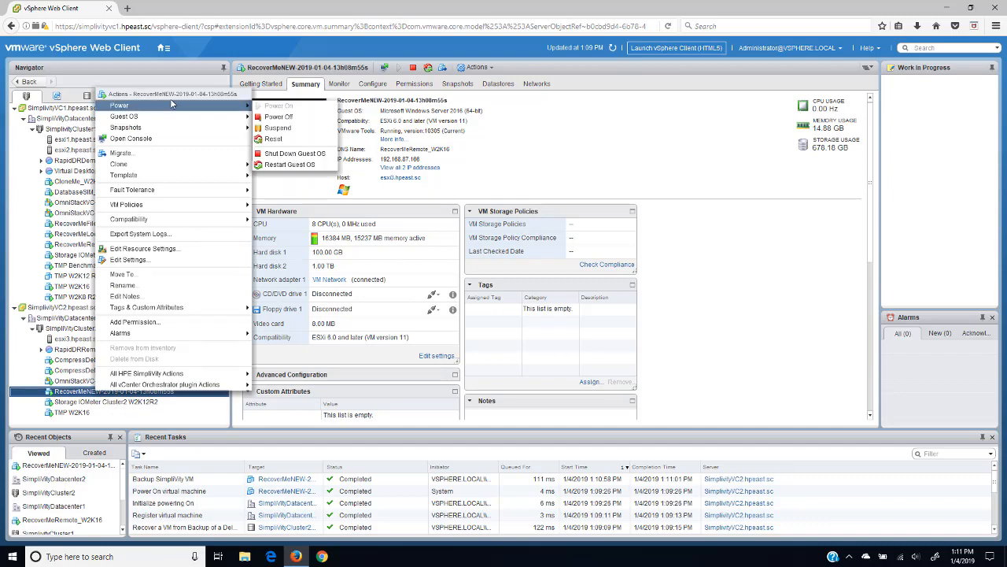
{"action": "left_click", "coordinate": [286, 120]}
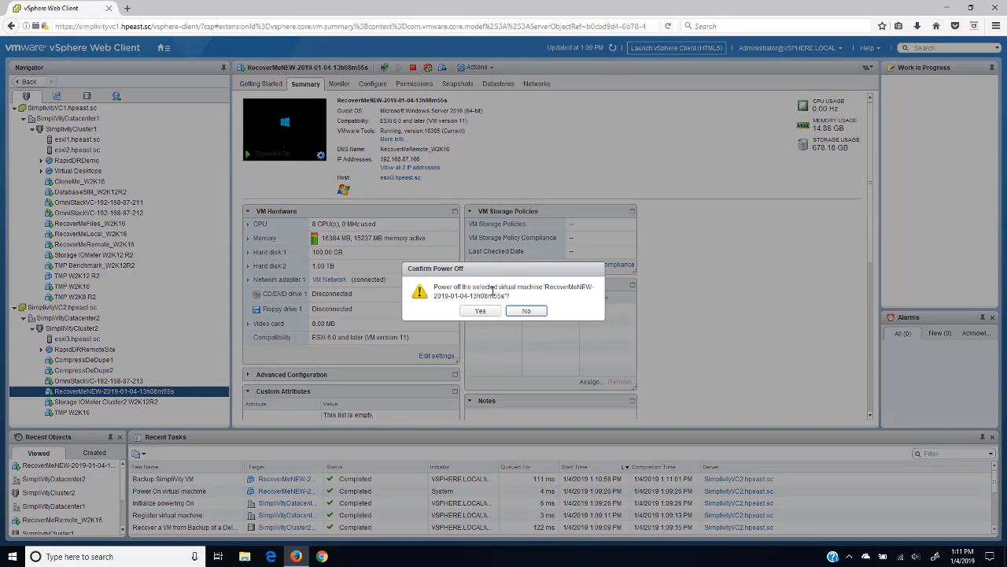
{"action": "left_click", "coordinate": [479, 311]}
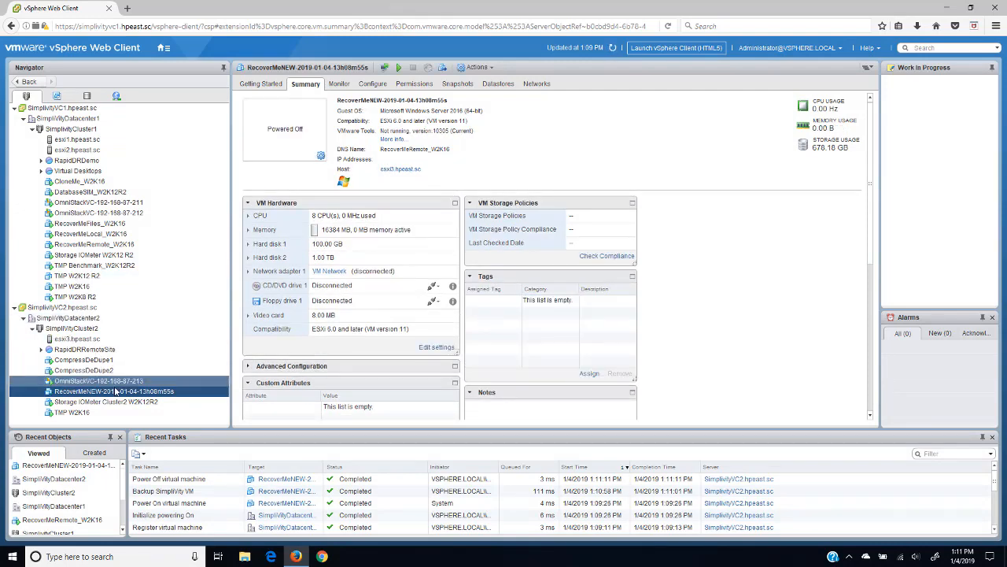
Step: Delete the restored VM from disk, confirm, and dismiss the object-not-found error
{"action": "right_click", "coordinate": [157, 391]}
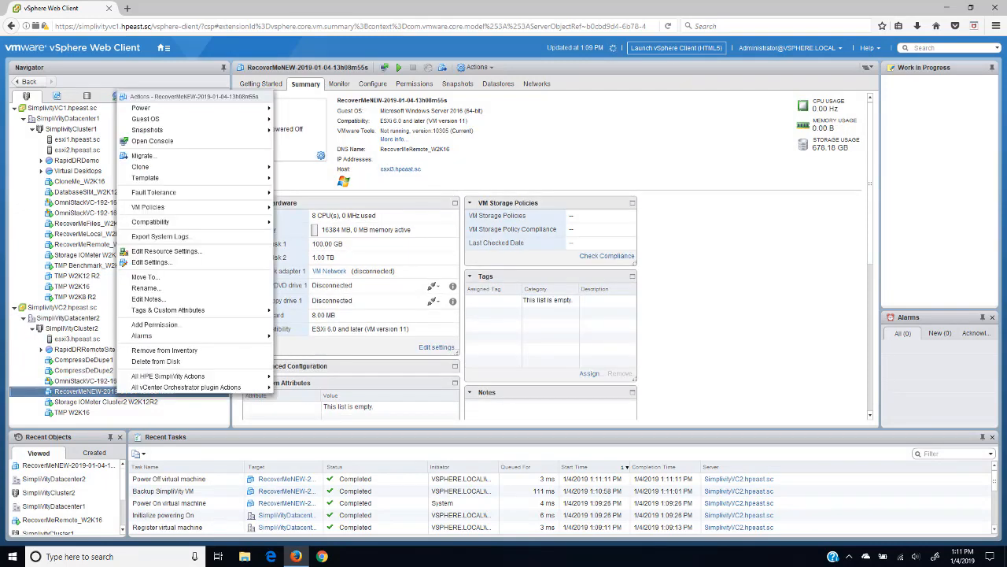
{"action": "left_click", "coordinate": [166, 360]}
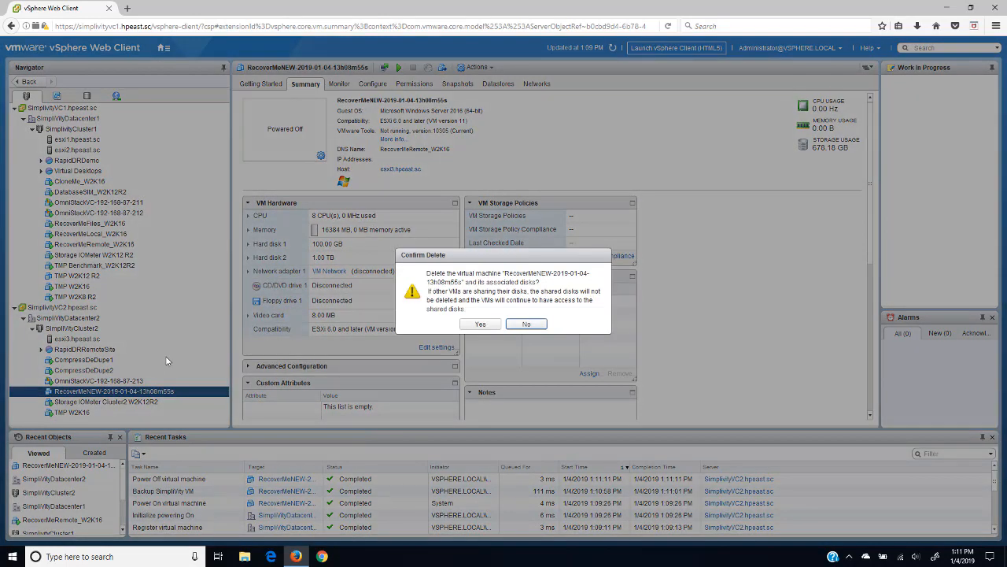
{"action": "left_click", "coordinate": [478, 325]}
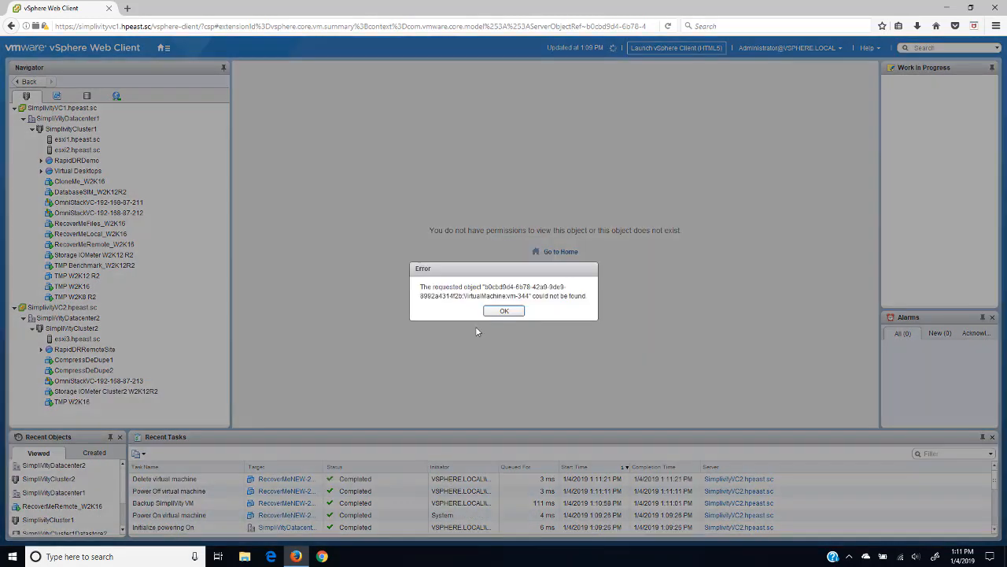
{"action": "left_click", "coordinate": [504, 311]}
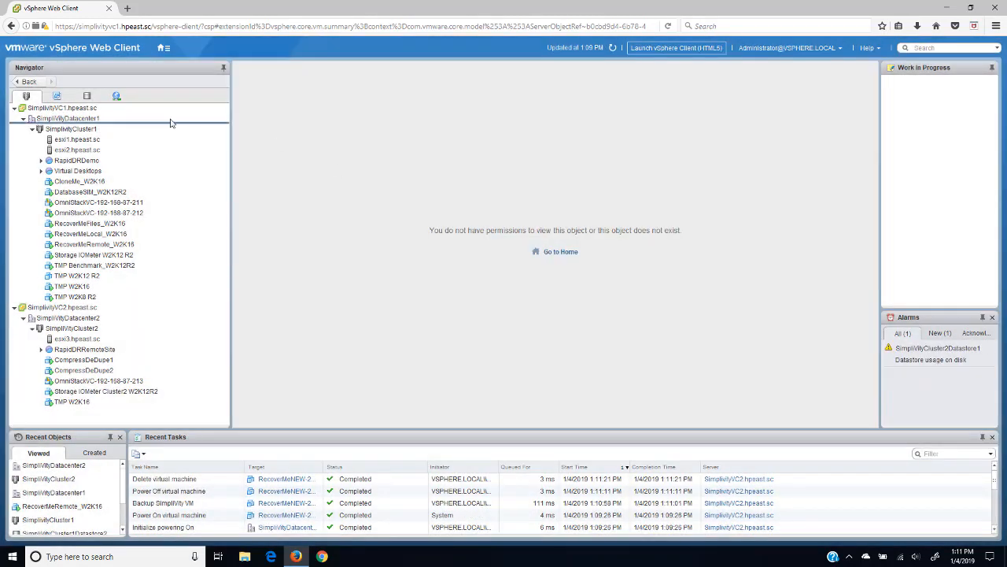
Step: Delete the RemoteBackupOne backup under SimplivityCluster2, then list SimplivityCluster1's RecoverMe backups
{"action": "left_click", "coordinate": [75, 130]}
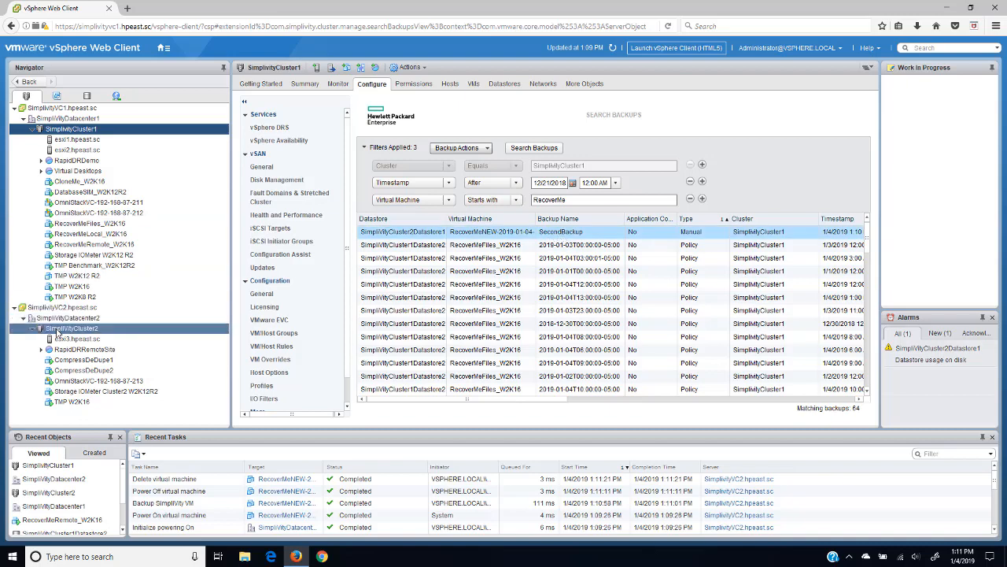
{"action": "left_click", "coordinate": [67, 328]}
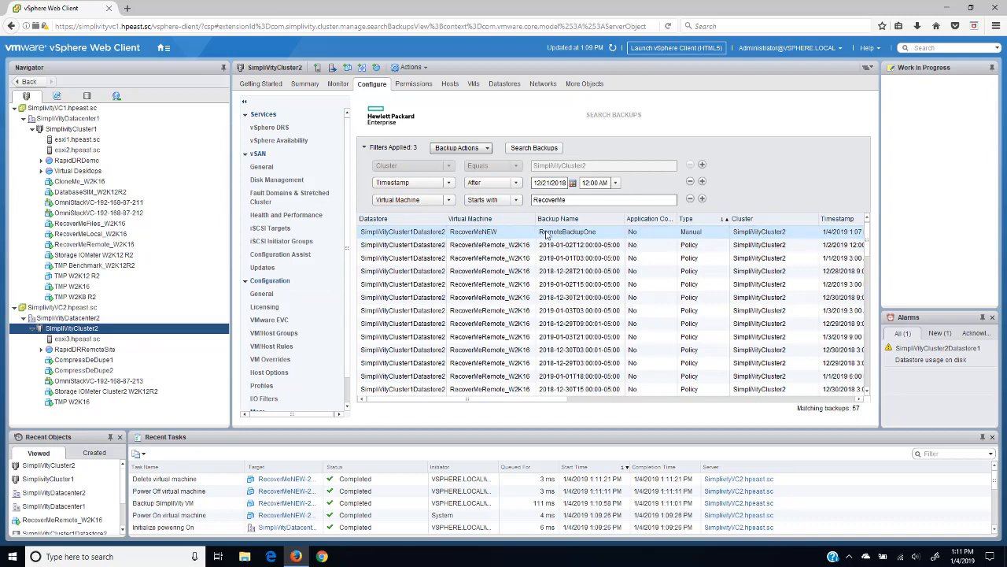
{"action": "right_click", "coordinate": [546, 235]}
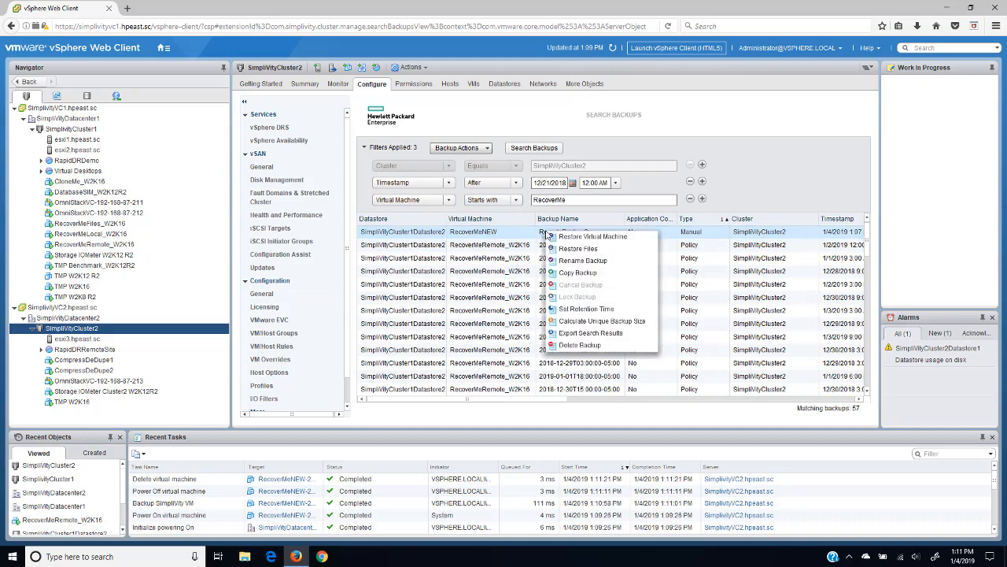
{"action": "left_click", "coordinate": [579, 346]}
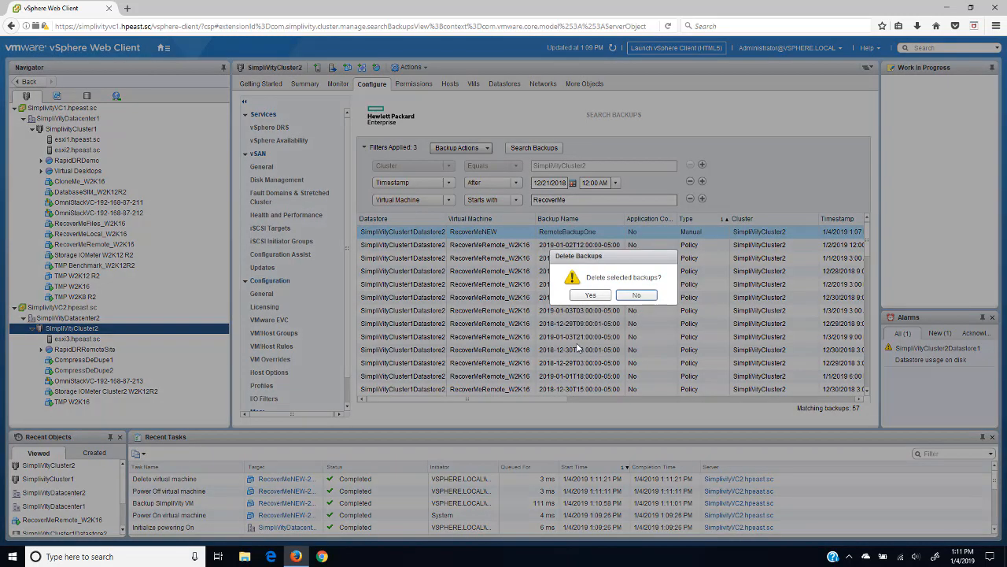
{"action": "left_click", "coordinate": [590, 296]}
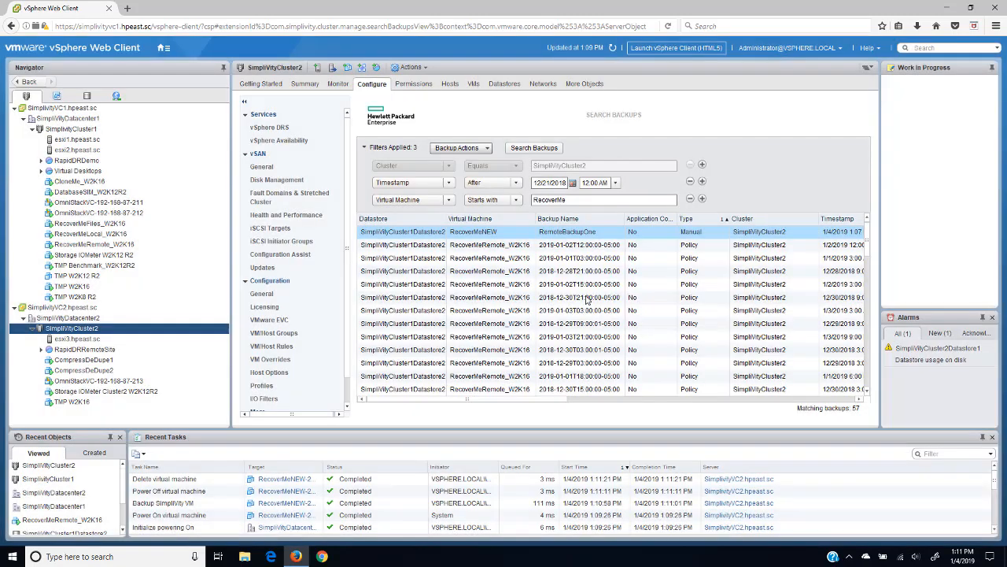
{"action": "left_click", "coordinate": [71, 128]}
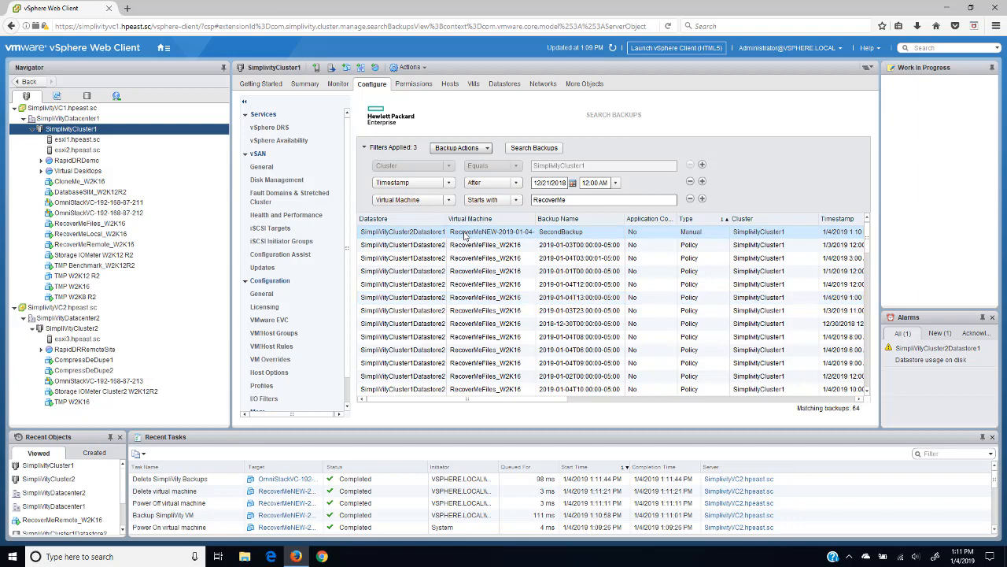
Step: Restore SecondBackup as a new virtual machine with the default settings
{"action": "right_click", "coordinate": [466, 235]}
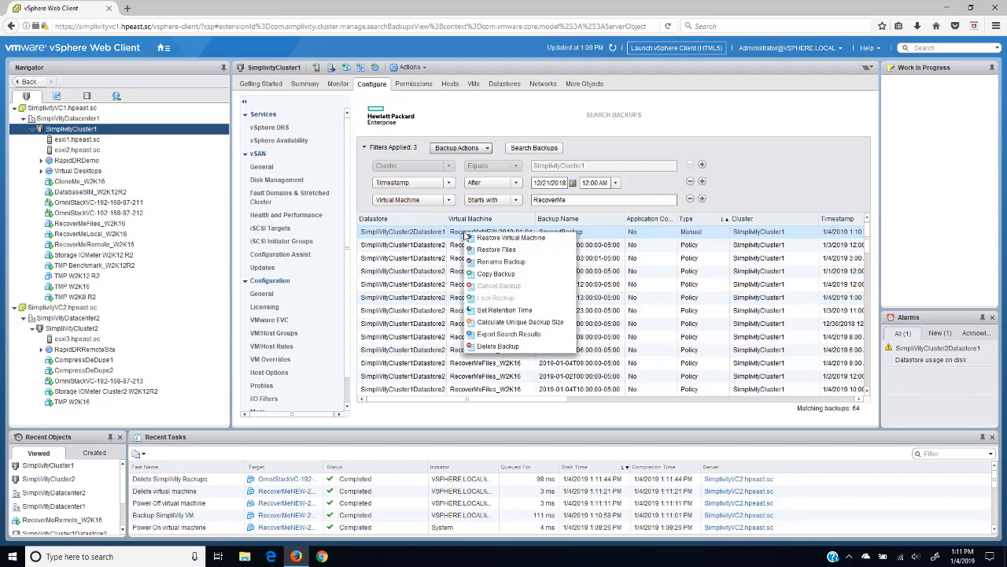
{"action": "left_click", "coordinate": [495, 238]}
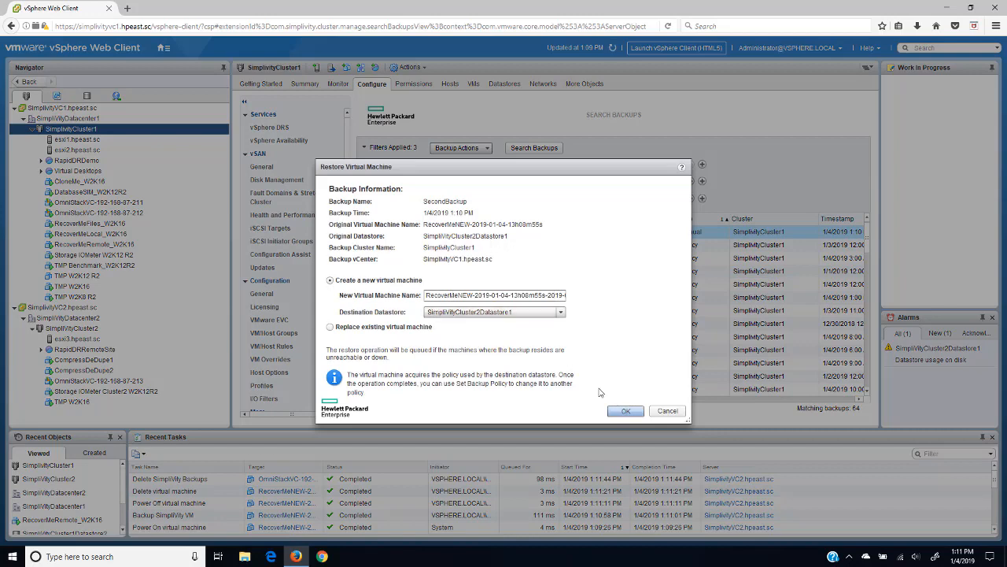
{"action": "left_click", "coordinate": [626, 412]}
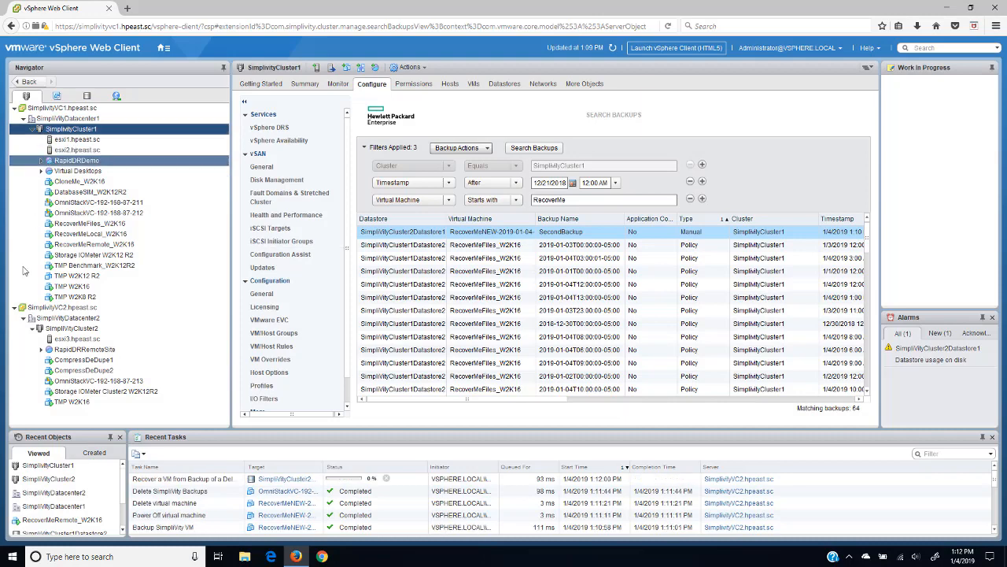
Step: Restore SecondBackup again onto SimplivityCluster1Datastore2 and view the restored VM's summary
{"action": "right_click", "coordinate": [467, 235]}
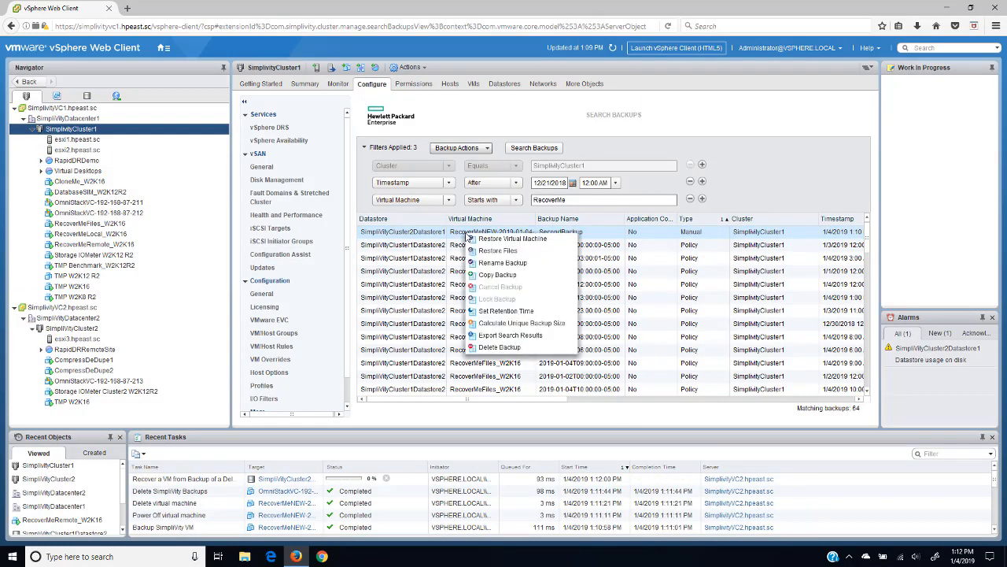
{"action": "left_click", "coordinate": [480, 240]}
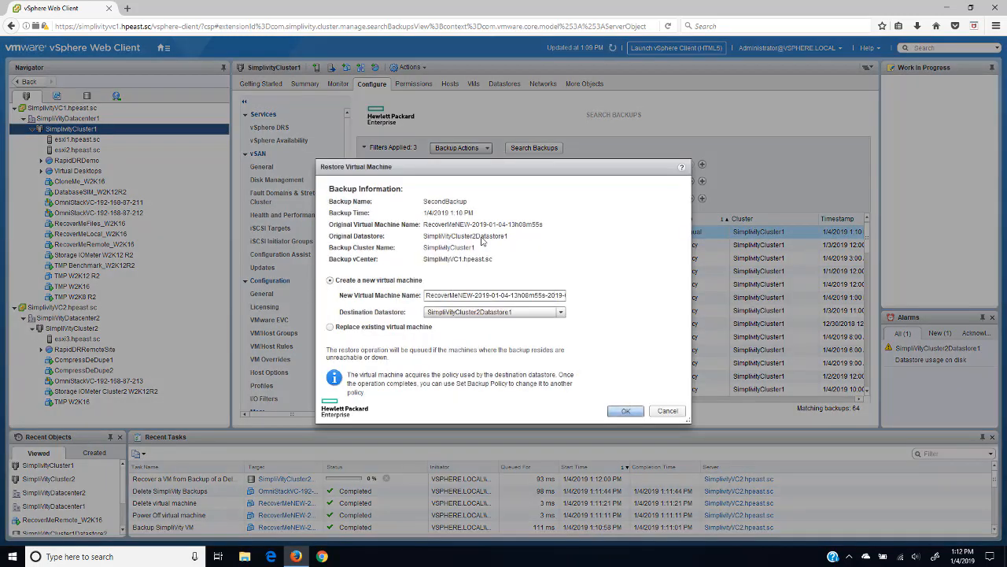
{"action": "left_click", "coordinate": [561, 312]}
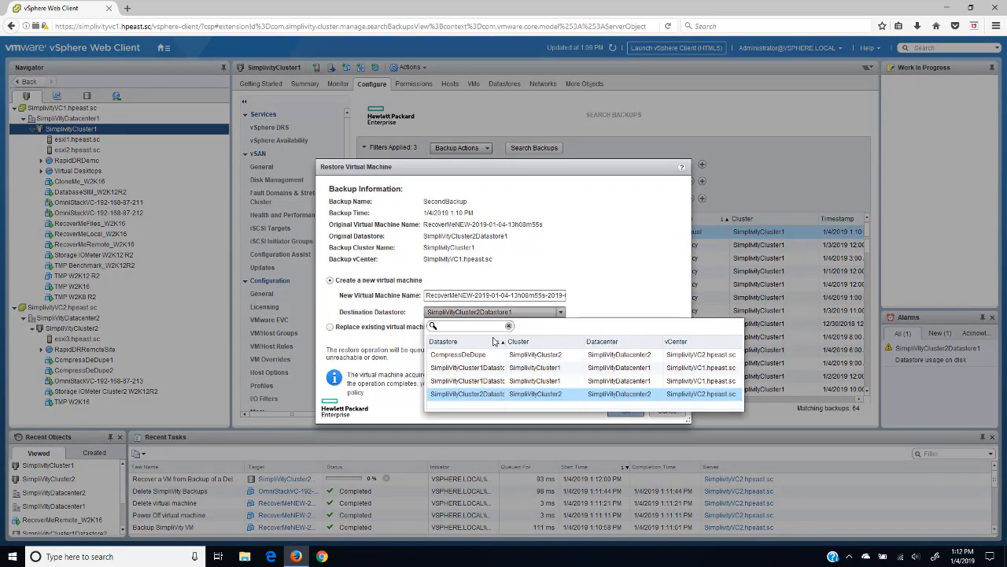
{"action": "left_click", "coordinate": [479, 382]}
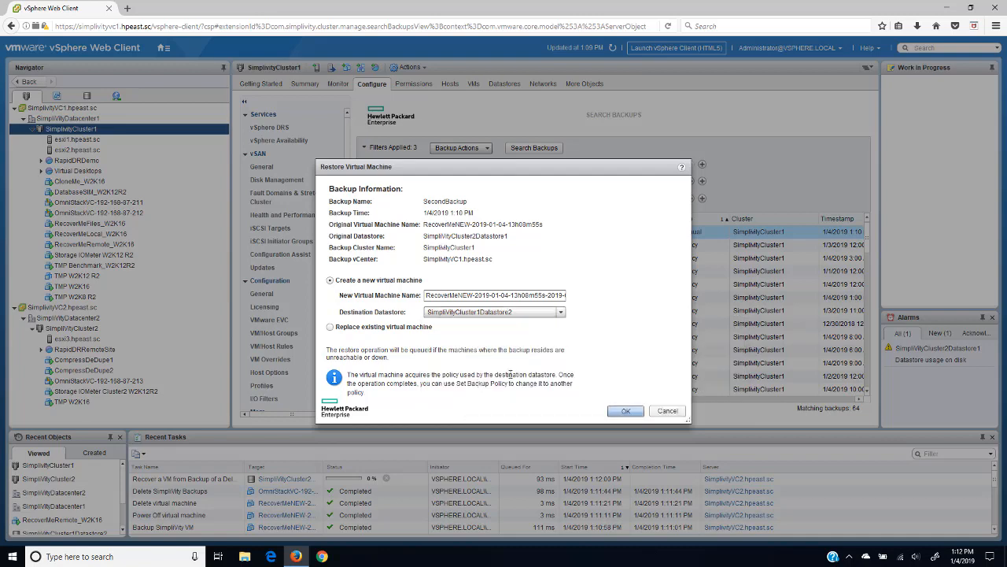
{"action": "left_click", "coordinate": [618, 410]}
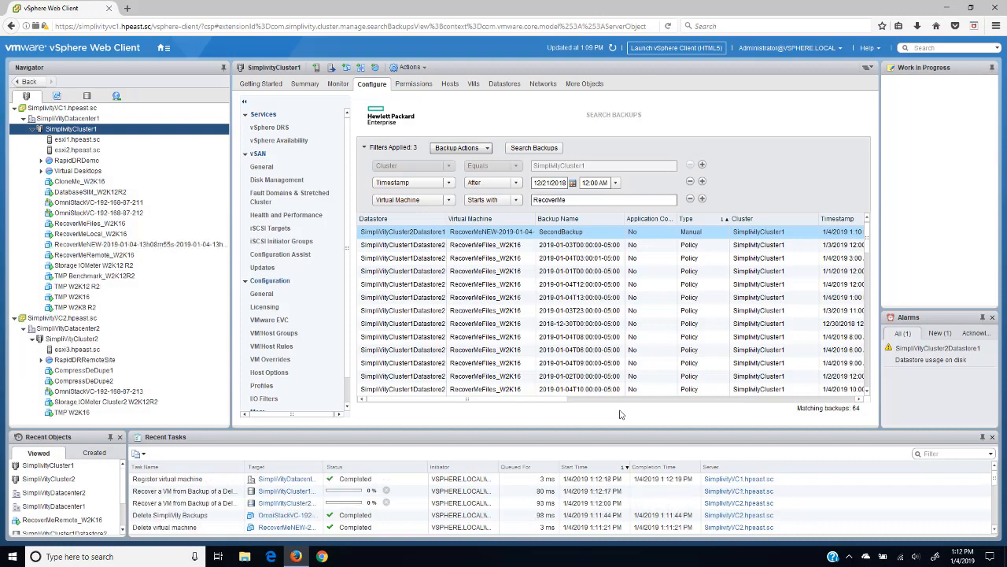
{"action": "left_click", "coordinate": [139, 245]}
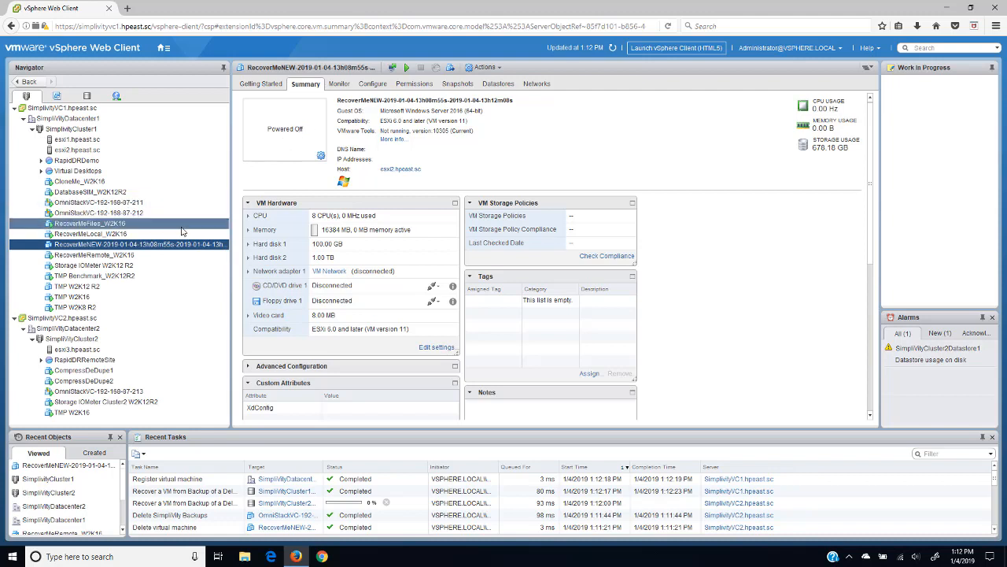
Step: Power on the first restored RecoverMeNEW VM
{"action": "right_click", "coordinate": [174, 248]}
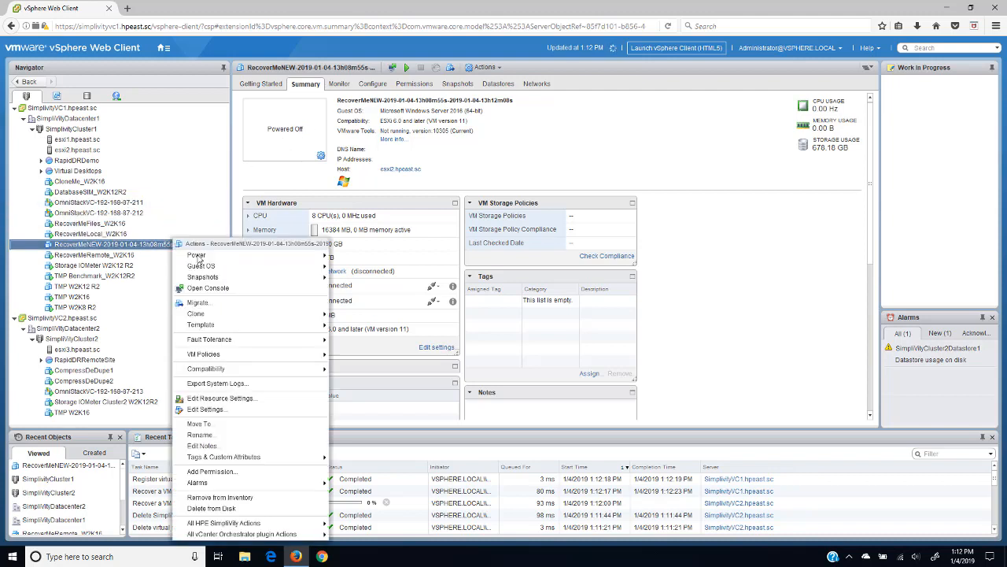
{"action": "mouse_move", "coordinate": [299, 255]}
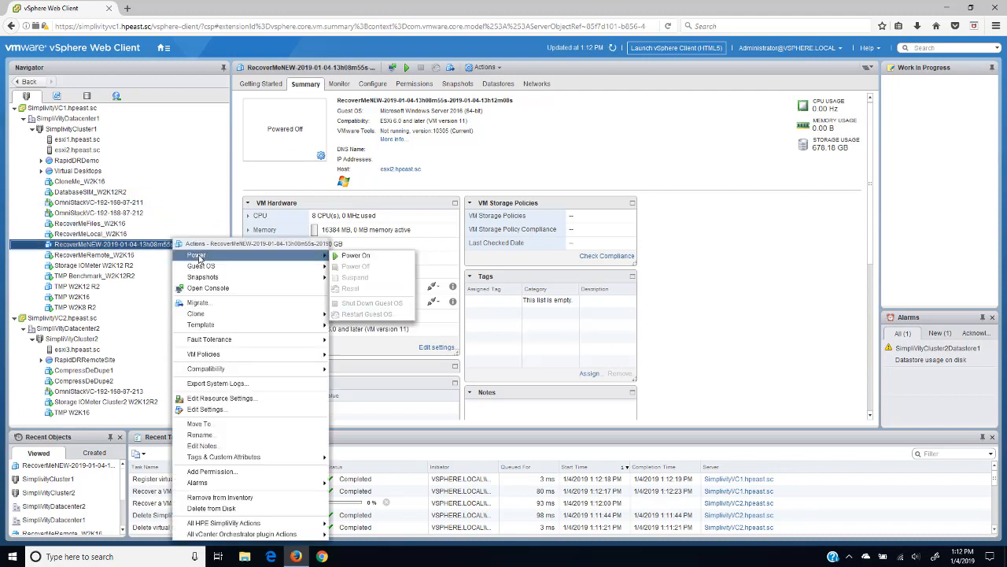
{"action": "left_click", "coordinate": [350, 256]}
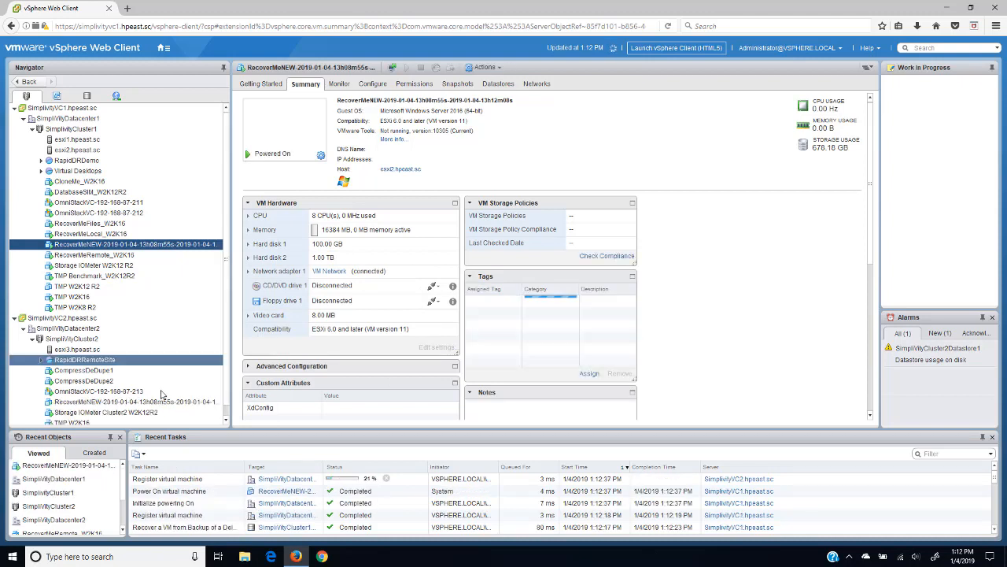
Step: Power on the second restored RecoverMeNEW VM, then launch the first VM's web console
{"action": "left_click", "coordinate": [154, 402]}
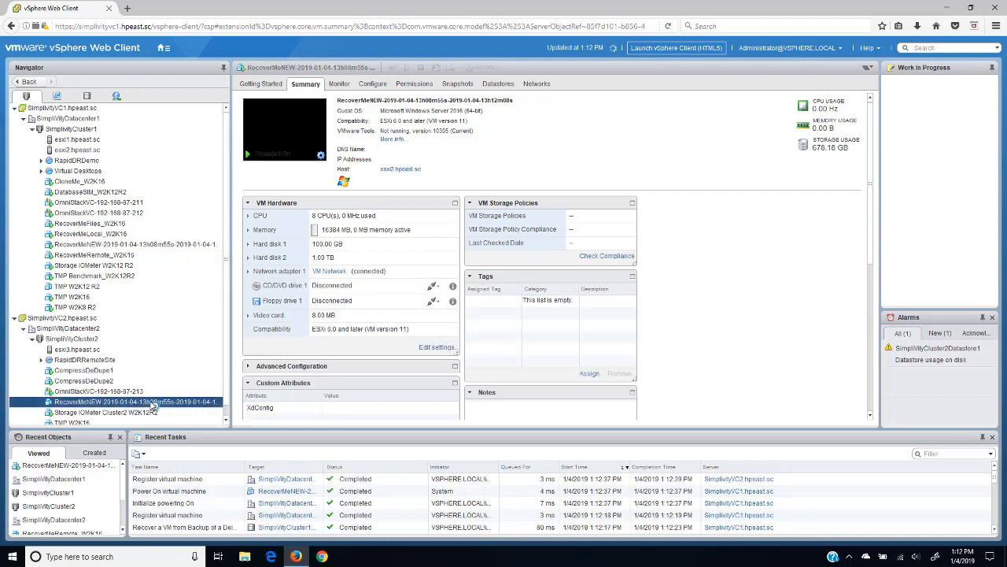
{"action": "right_click", "coordinate": [154, 403]}
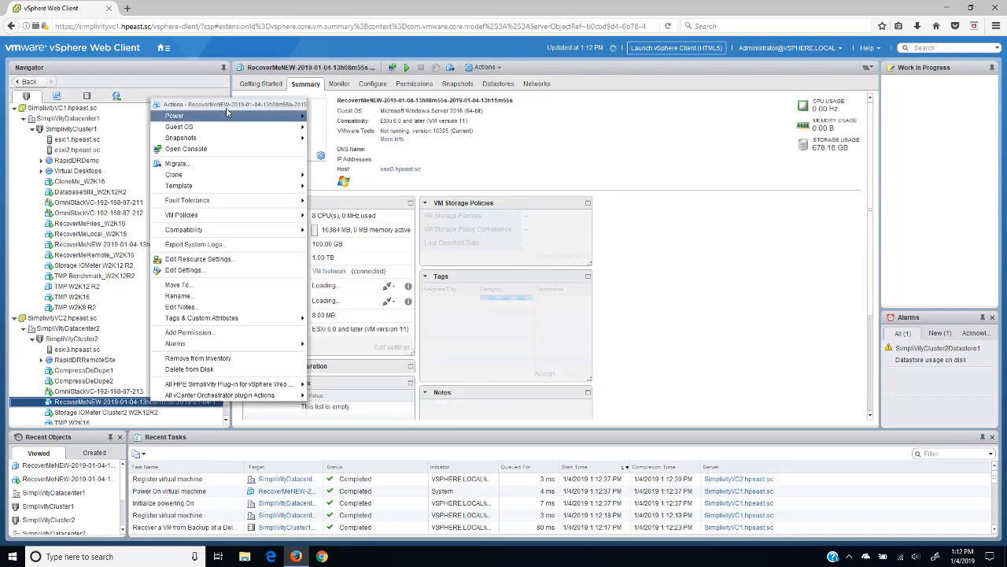
{"action": "mouse_move", "coordinate": [227, 115]}
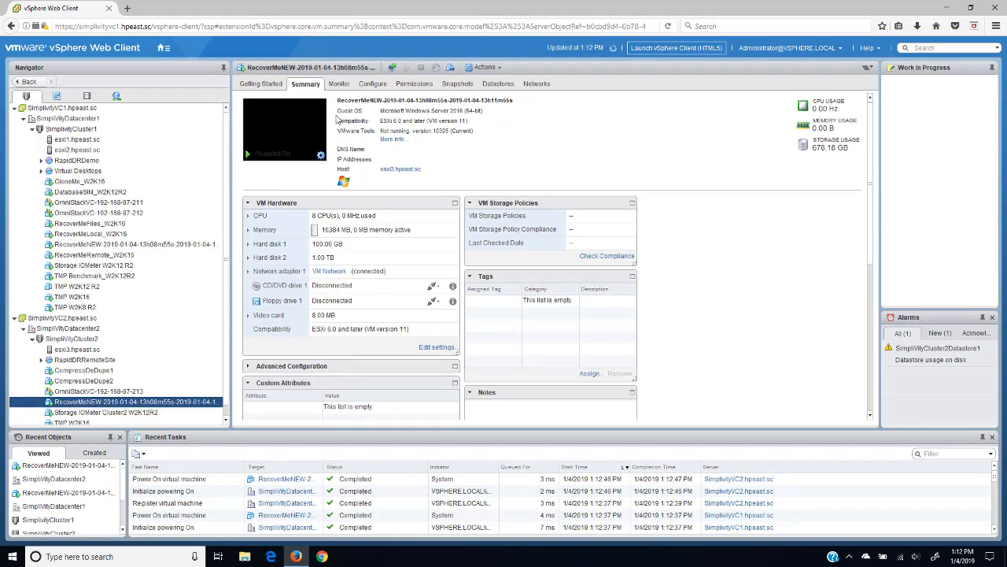
{"action": "left_click", "coordinate": [99, 247]}
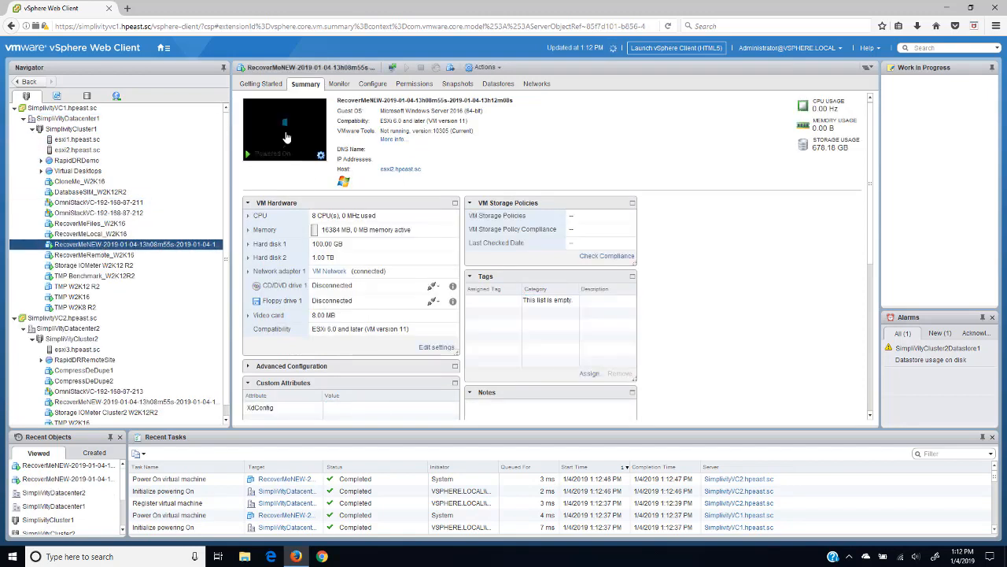
{"action": "left_click", "coordinate": [287, 136]}
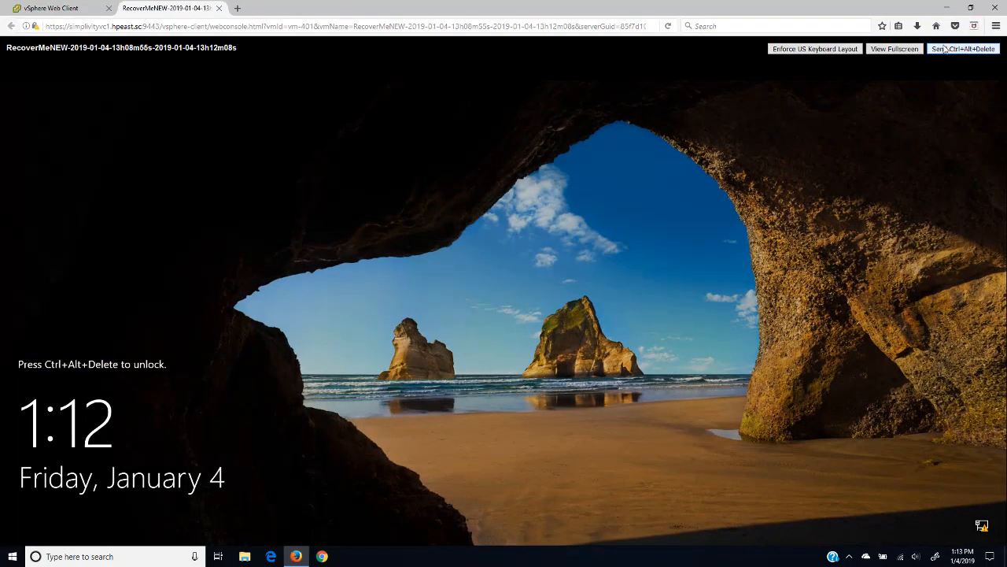
Step: Sign in as Administrator on the first restored VM, dismiss Shutdown Event Tracker, close its console
{"action": "left_click", "coordinate": [923, 50]}
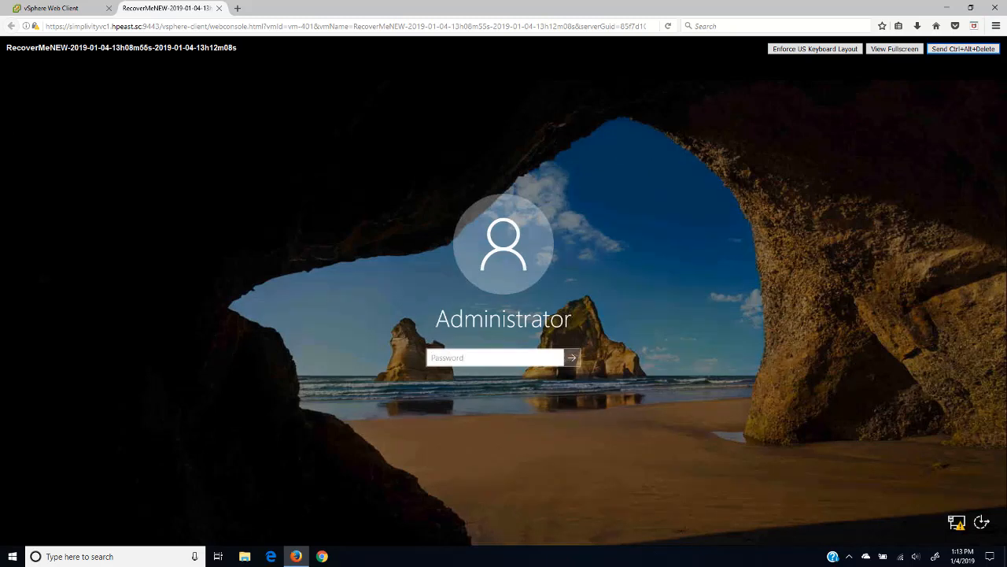
{"action": "type", "text": "•"}
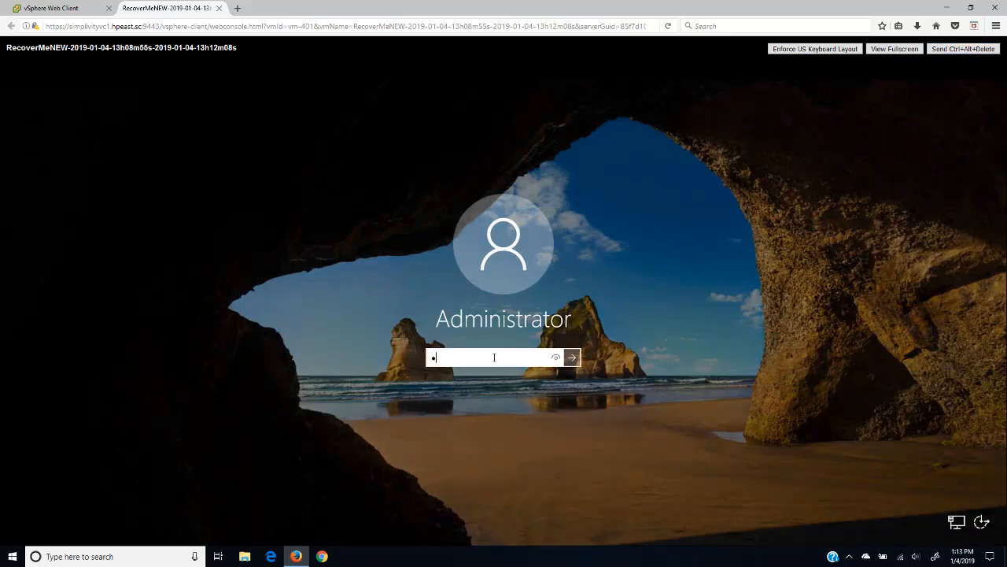
{"action": "type", "text": "••••••"}
{"action": "key", "text": "Return"}
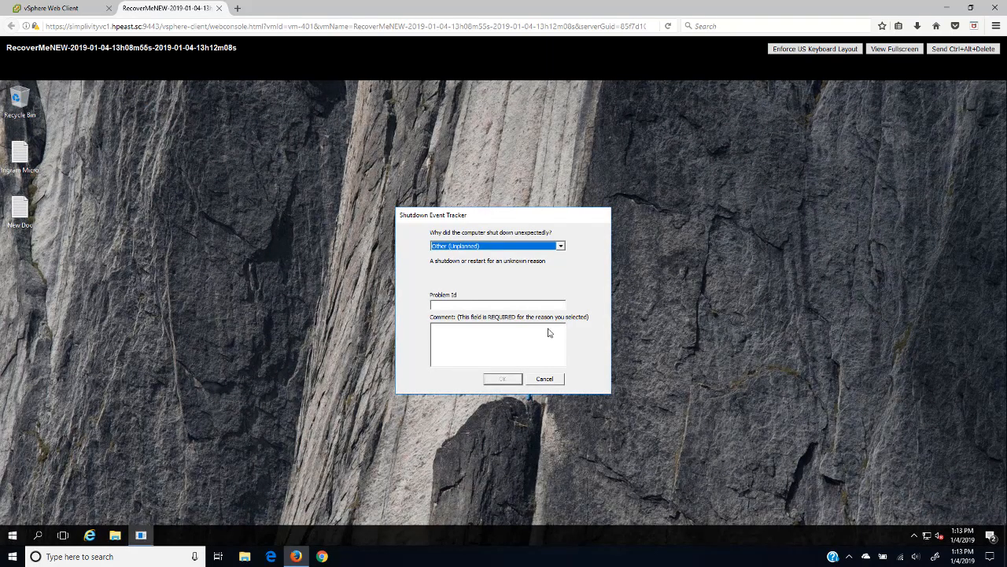
{"action": "left_click", "coordinate": [544, 379]}
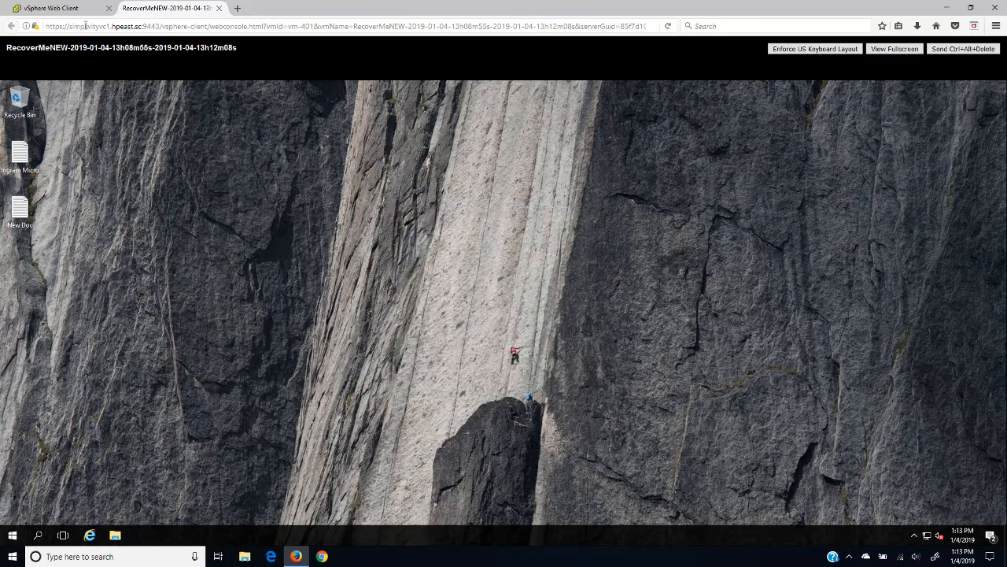
{"action": "left_click", "coordinate": [218, 8]}
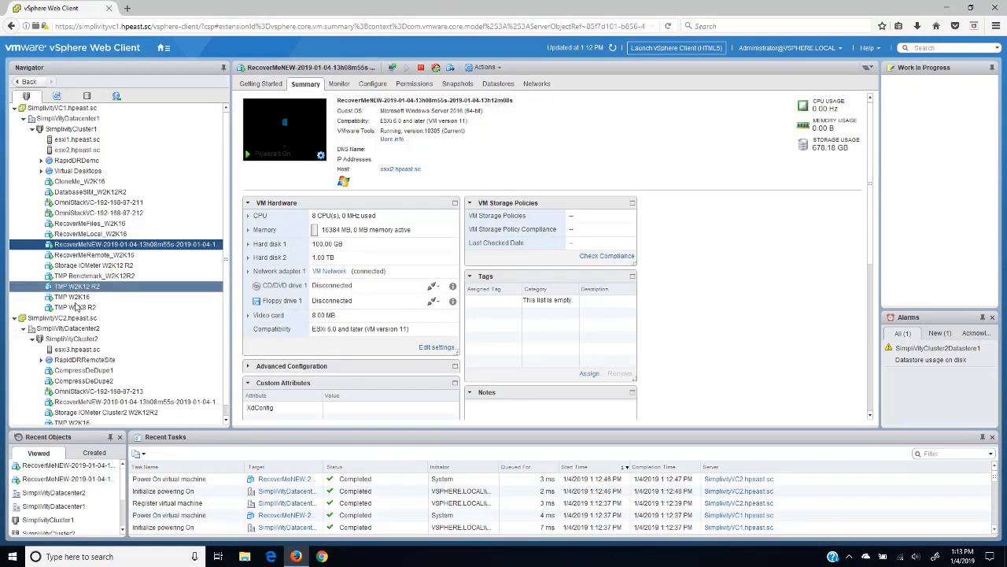
Step: Open the second restored VM's web console and sign in as Administrator
{"action": "left_click", "coordinate": [96, 401]}
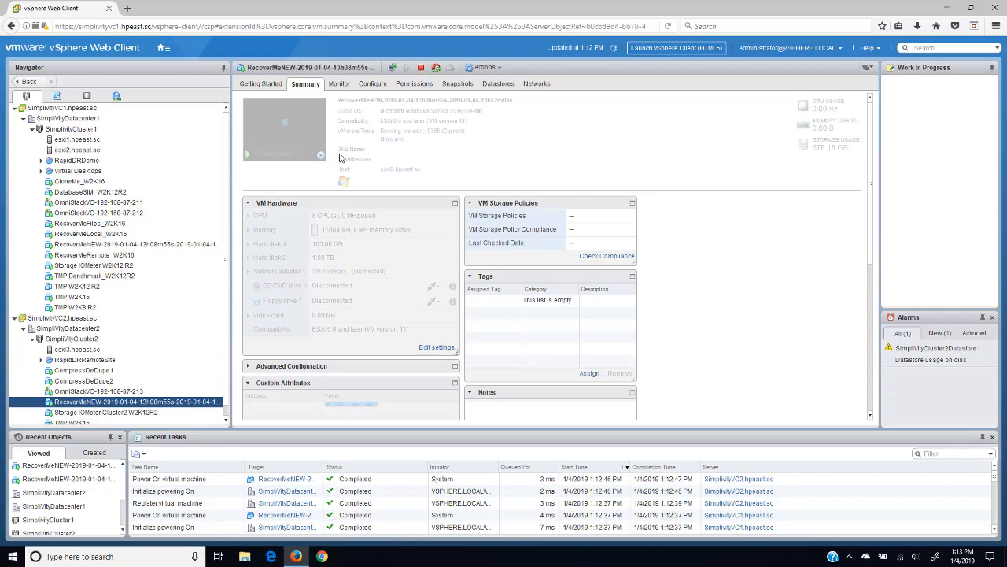
{"action": "left_click", "coordinate": [298, 139]}
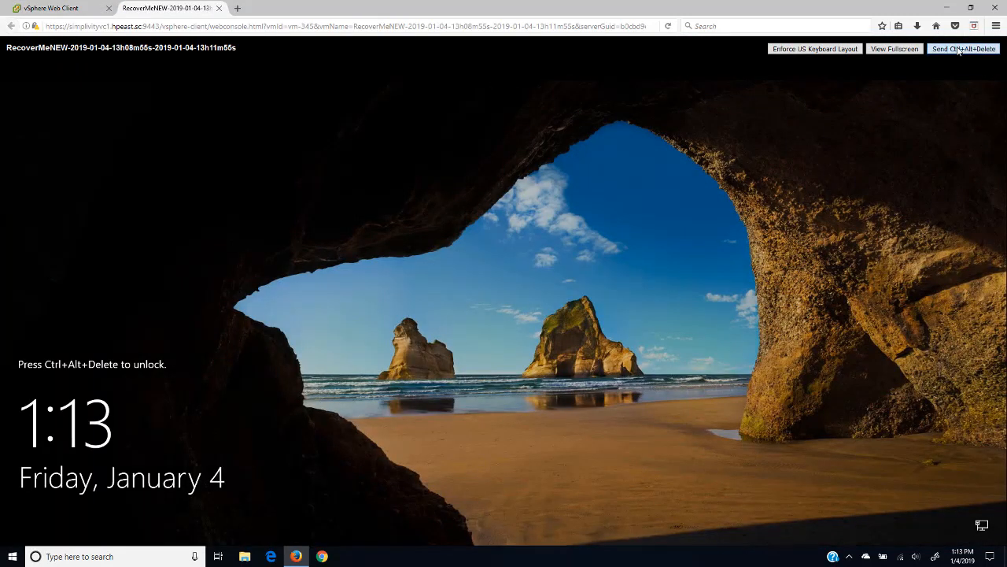
{"action": "left_click", "coordinate": [963, 48]}
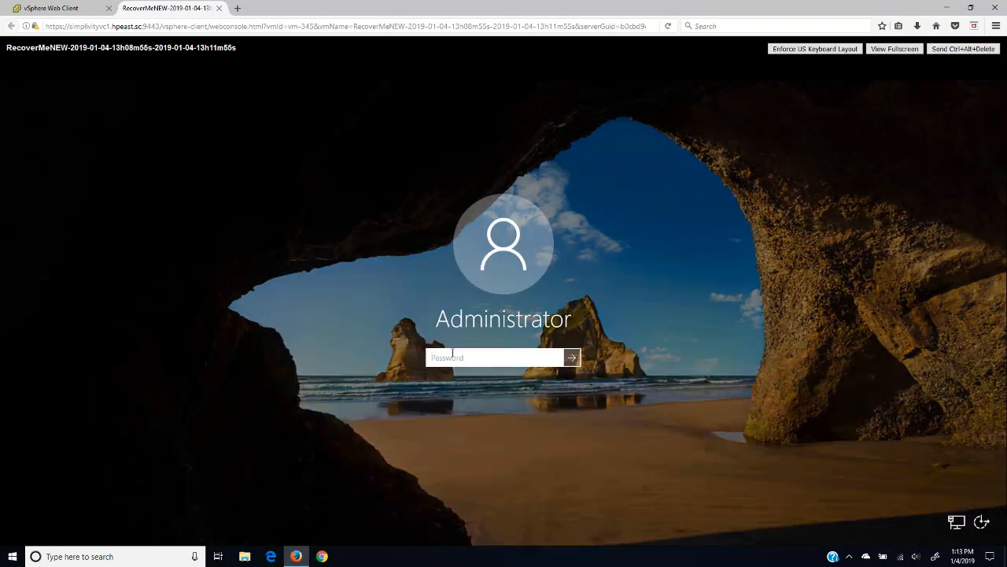
{"action": "type", "text": "P"}
{"action": "key", "text": "Return"}
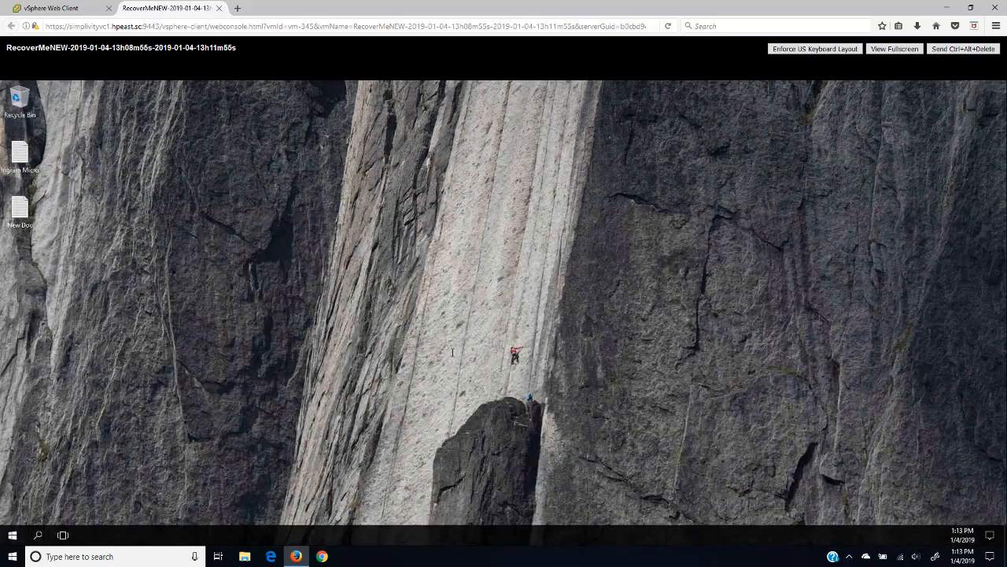
Step: Return to vSphere Web Client and review the restored VM's Summary, running at 192.168.87.158
{"action": "left_click", "coordinate": [62, 8]}
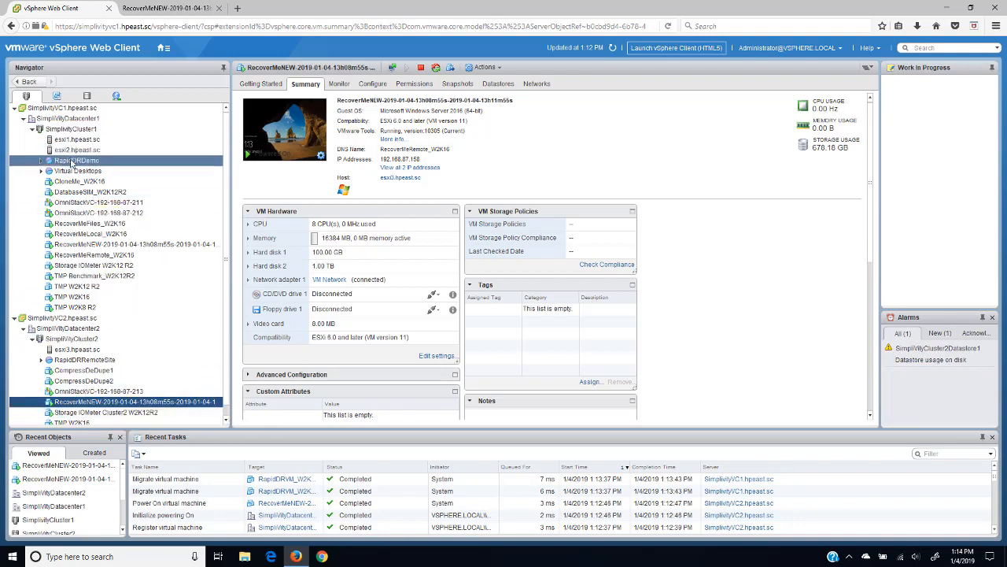
{"action": "left_click", "coordinate": [101, 254]}
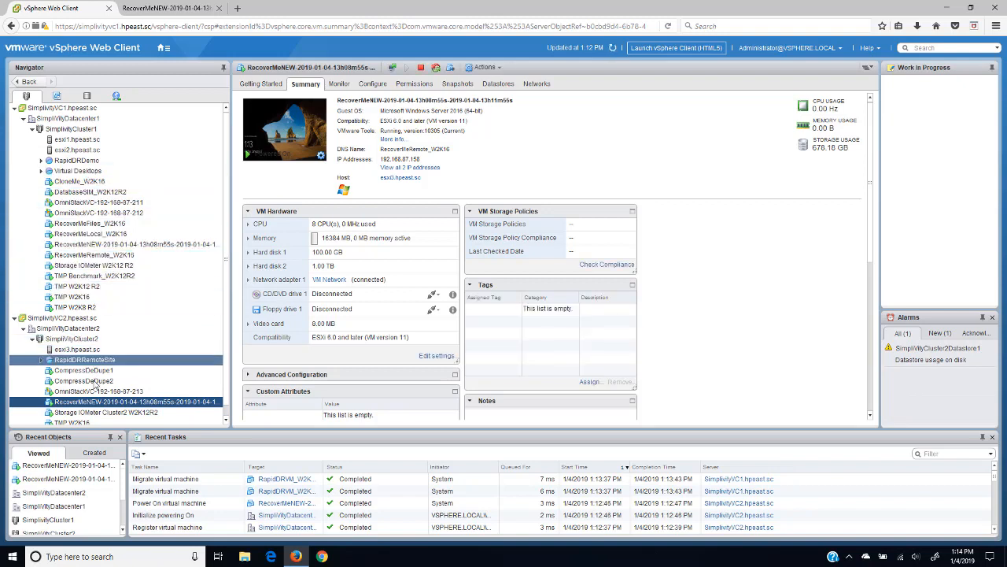